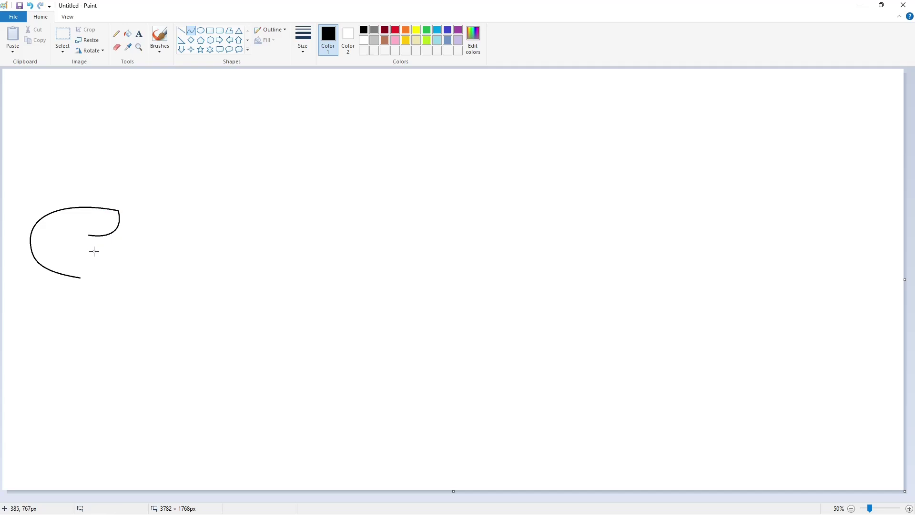
# Step: Draw black curves for the s's upper inner notch and the lower inner notch
pyautogui.moveTo(76, 243); pyautogui.dragTo(55, 234)
pyautogui.moveTo(54, 235); pyautogui.dragTo(53, 249)
pyautogui.moveTo(62, 292); pyautogui.dragTo(105, 279)
pyautogui.hotkey('ctrl', 'z')
pyautogui.moveTo(105, 279); pyautogui.dragTo(97, 297)
pyautogui.click(99, 297)
# Step: Draw curves for the upper side of the s's lower bowl and for its lower-left end
pyautogui.moveTo(76, 250); pyautogui.dragTo(127, 269)
pyautogui.click(151, 273)
pyautogui.moveTo(67, 293); pyautogui.dragTo(47, 290)
pyautogui.moveTo(47, 291); pyautogui.dragTo(29, 298)
pyautogui.click(144, 311)
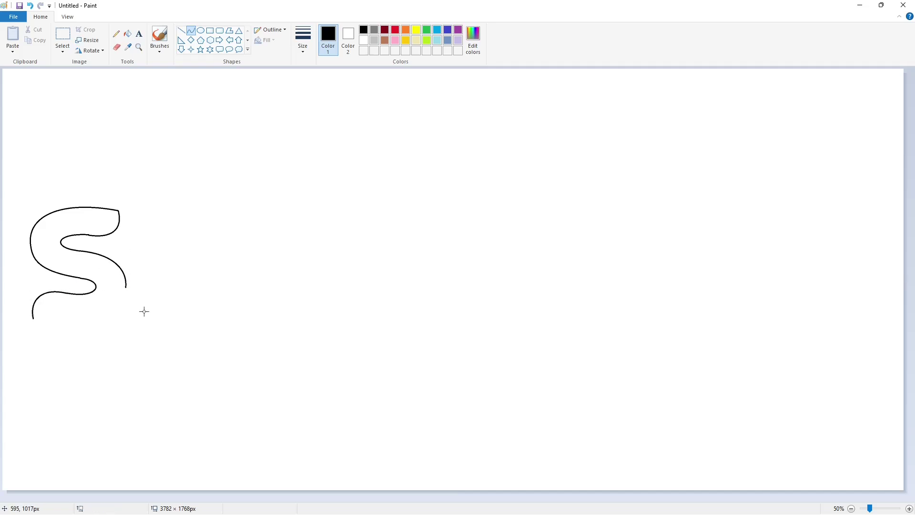
# Step: Close the s along its lower right and underside with a curve, and fill the letter black
pyautogui.moveTo(125, 288); pyautogui.dragTo(107, 328)
pyautogui.click(107, 328)
pyautogui.click(127, 33)
pyautogui.click(103, 267)
# Step: Trim the lower-left tip of the s with a short white line
pyautogui.click(909, 508)
pyautogui.scroll(2, 634, 408)
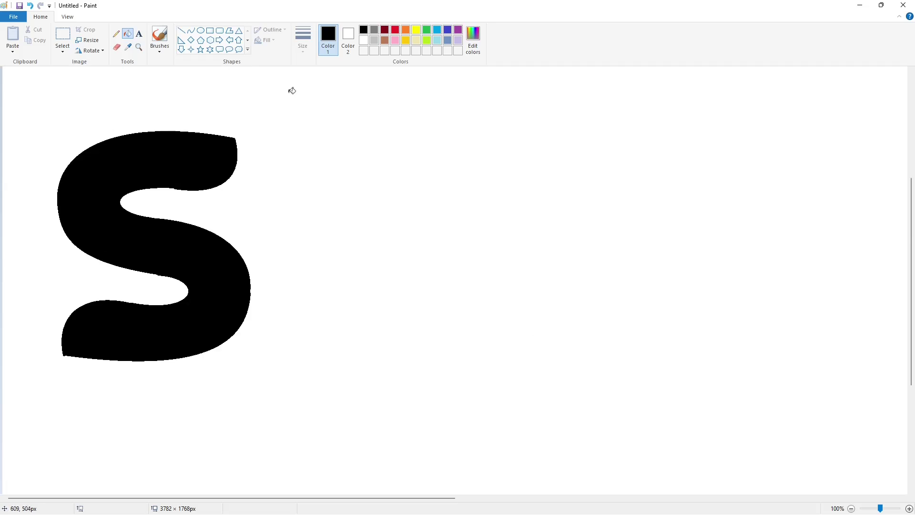
pyautogui.click(181, 30)
pyautogui.click(364, 39)
pyautogui.moveTo(79, 360); pyautogui.dragTo(49, 354)
pyautogui.click(255, 305)
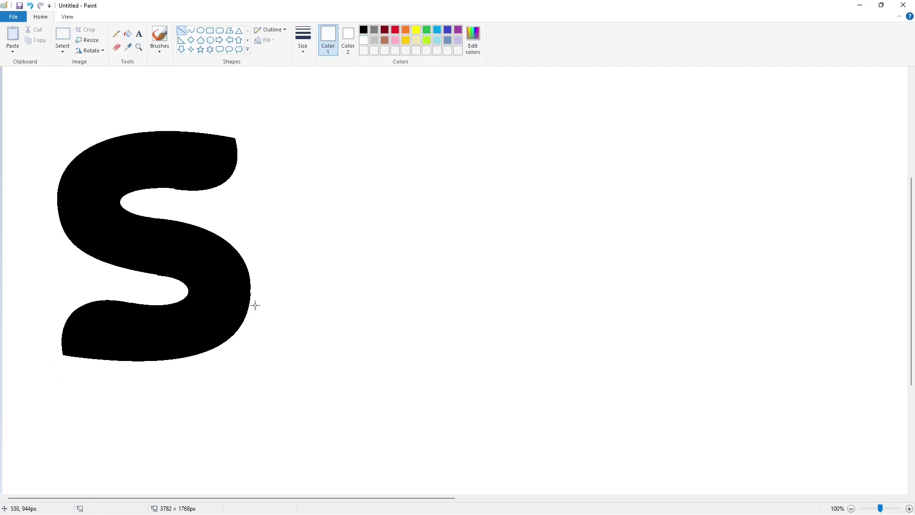
# Step: Smooth the s's inner notches and right edge with short black and white lines
pyautogui.click(363, 30)
pyautogui.moveTo(146, 185); pyautogui.dragTo(182, 185)
pyautogui.moveTo(248, 294); pyautogui.dragTo(253, 293)
pyautogui.click(364, 40)
pyautogui.moveTo(155, 272); pyautogui.dragTo(174, 278)
pyautogui.click(198, 274)
# Step: Draw a long horizontal purple baseline just under the s, extending well past the letter
pyautogui.scroll(-1, 787, 438)
pyautogui.click(458, 29)
pyautogui.moveTo(22, 324); pyautogui.dragTo(500, 324)
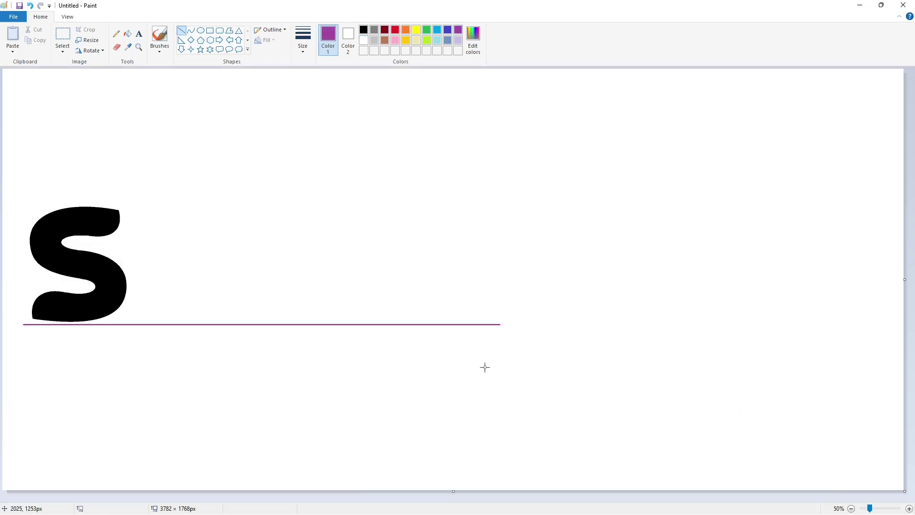
# Step: Draw the k's stem beside the s in black, with a rounded top-left curve and two vertical sides down to the baseline
pyautogui.click(191, 30)
pyautogui.click(364, 30)
pyautogui.moveTo(166, 169)
pyautogui.mouseDown()
pyautogui.moveTo(139, 195)
pyautogui.moveTo(141, 167)
pyautogui.moveTo(133, 179)
pyautogui.mouseUp()
pyautogui.click(909, 509)
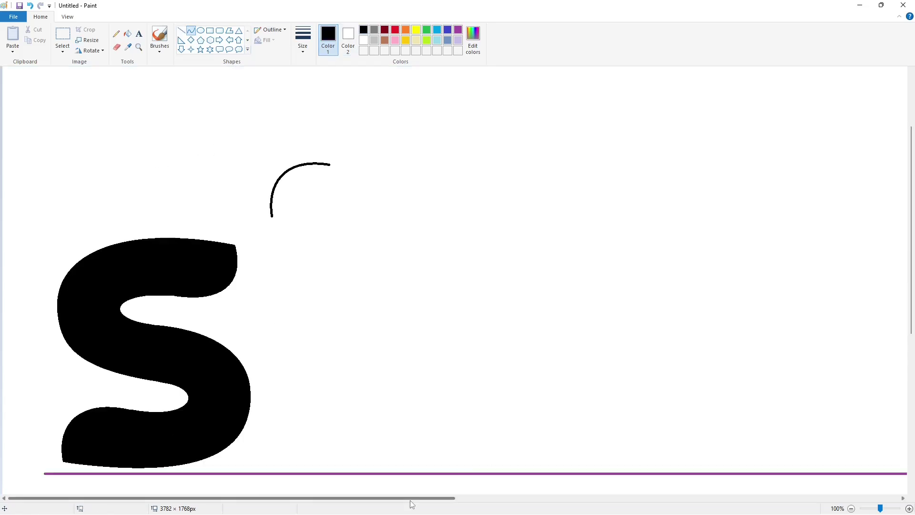
pyautogui.click(181, 30)
pyautogui.moveTo(292, 170)
pyautogui.mouseDown()
pyautogui.moveTo(284, 268)
pyautogui.moveTo(292, 463)
pyautogui.mouseUp()
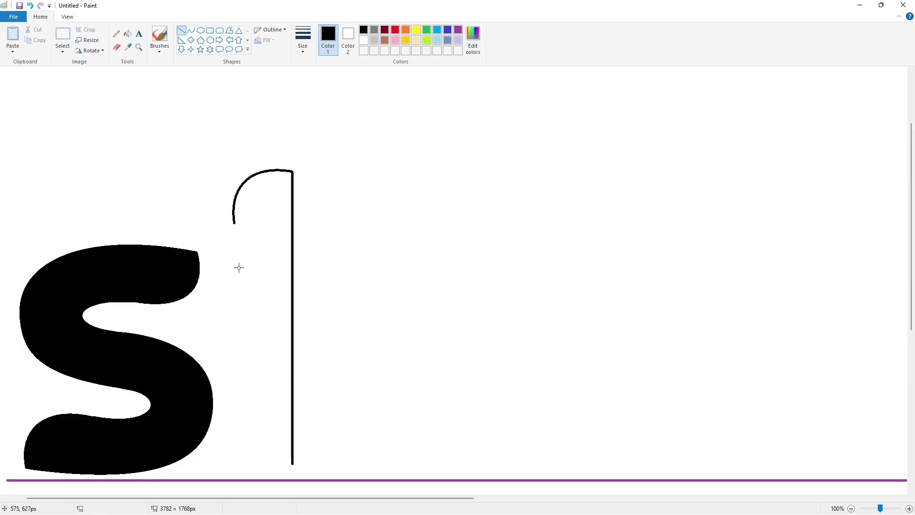
pyautogui.moveTo(233, 223); pyautogui.dragTo(232, 475)
pyautogui.scroll(-1, 715, 452)
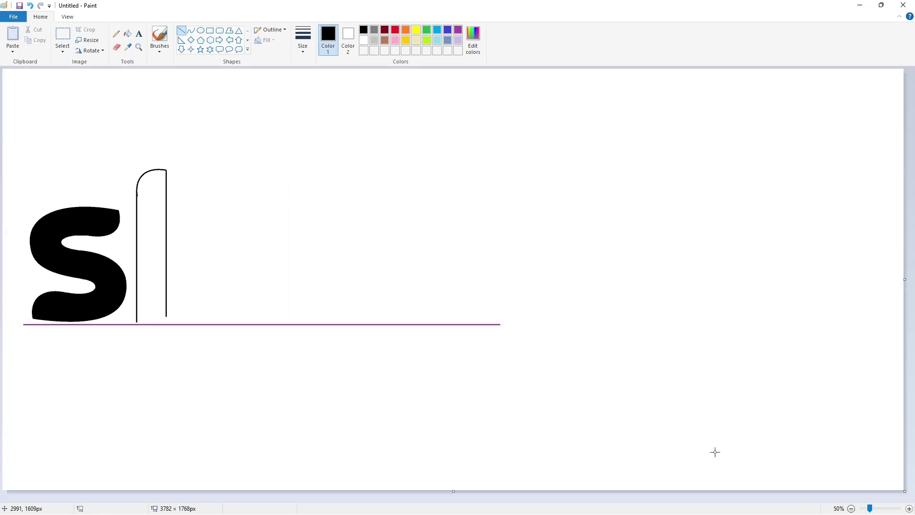
# Step: Cut off the lower end of the stem's right side and draw a curve rounding its bottom-right corner
pyautogui.click(117, 47)
pyautogui.click(127, 33)
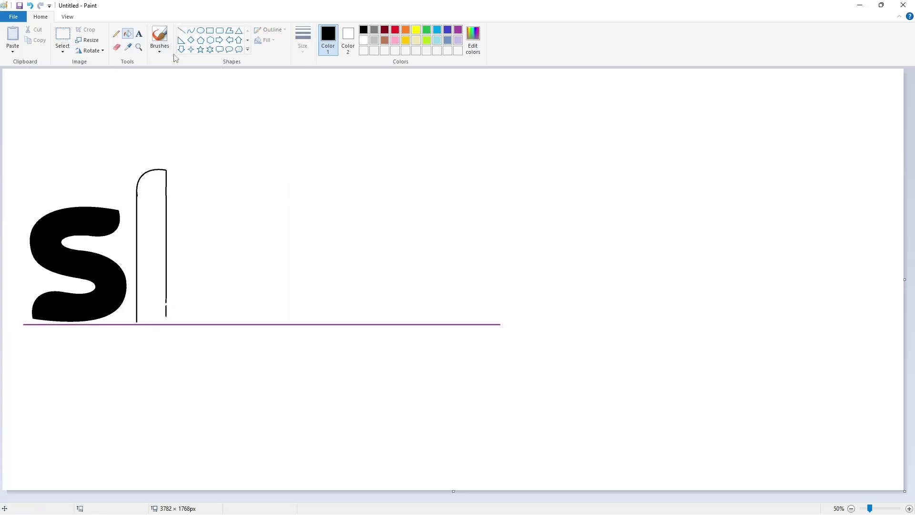
pyautogui.click(364, 40)
pyautogui.click(166, 311)
pyautogui.click(191, 31)
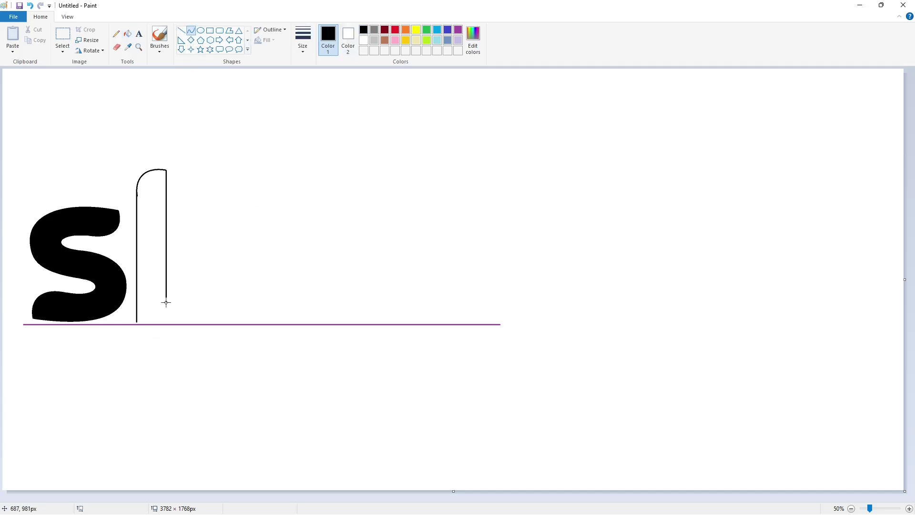
pyautogui.moveTo(166, 303)
pyautogui.mouseDown()
pyautogui.moveTo(137, 319)
pyautogui.moveTo(162, 323)
pyautogui.mouseUp()
pyautogui.click(162, 323)
pyautogui.click(243, 318)
# Step: Fill the k's stem with black
pyautogui.click(909, 509)
pyautogui.click(127, 34)
pyautogui.click(300, 200)
# Step: Trim the stem's lower-left corner and straighten its right edge with white lines
pyautogui.click(363, 40)
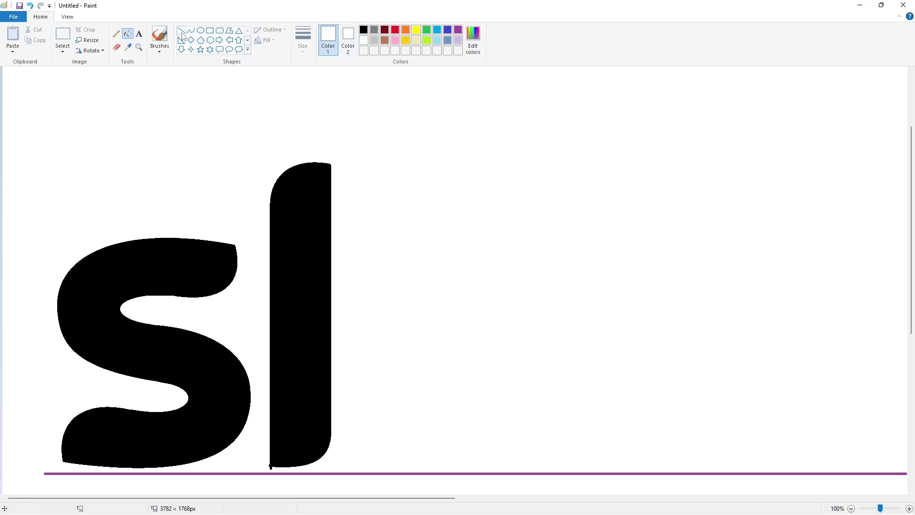
pyautogui.click(181, 30)
pyautogui.moveTo(257, 468)
pyautogui.mouseDown()
pyautogui.moveTo(301, 471)
pyautogui.moveTo(269, 470)
pyautogui.mouseUp()
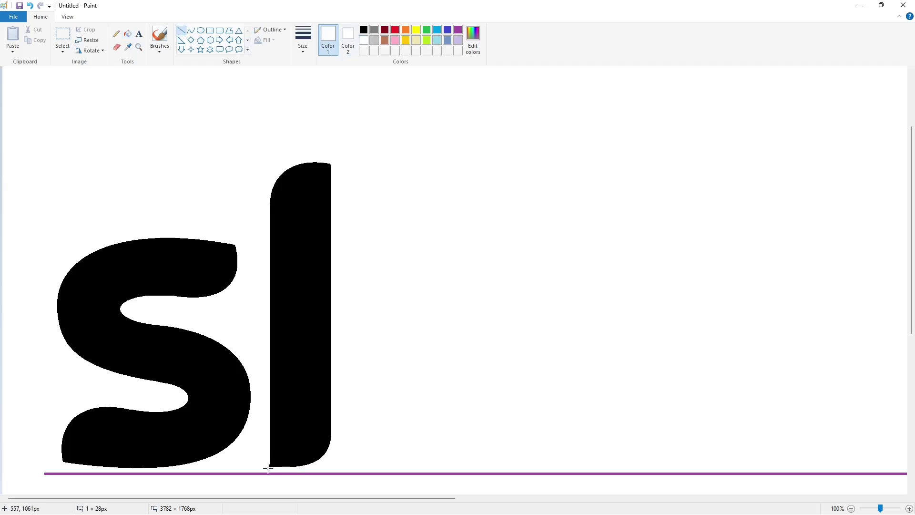
pyautogui.click(368, 240)
pyautogui.moveTo(332, 153); pyautogui.dragTo(328, 460)
pyautogui.moveTo(336, 421); pyautogui.dragTo(337, 411)
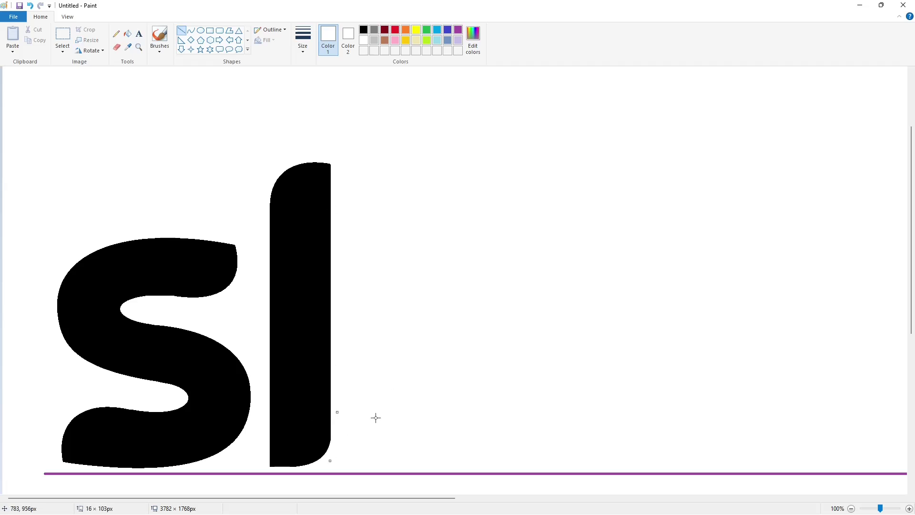
pyautogui.click(559, 427)
# Step: Draw a black diagonal rising from the middle of the stem for the k's upper arm
pyautogui.click(851, 508)
pyautogui.click(364, 32)
pyautogui.moveTo(169, 260)
pyautogui.mouseDown()
pyautogui.moveTo(210, 212)
pyautogui.moveTo(245, 211)
pyautogui.moveTo(225, 207)
pyautogui.moveTo(201, 263)
pyautogui.mouseUp()
pyautogui.click(190, 30)
pyautogui.click(231, 206)
pyautogui.click(181, 30)
pyautogui.hotkey('ctrl', 'z')
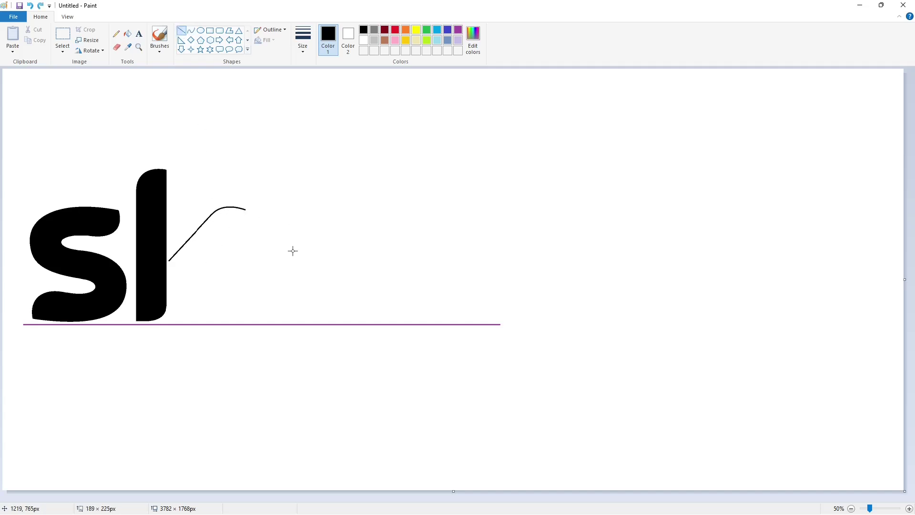
pyautogui.moveTo(212, 214); pyautogui.dragTo(245, 208)
pyautogui.click(30, 5)
# Step: Shorten the arm diagonal's upper end and draw a curve rounding it into a nearly flat top edge
pyautogui.click(191, 30)
pyautogui.click(116, 47)
pyautogui.click(190, 30)
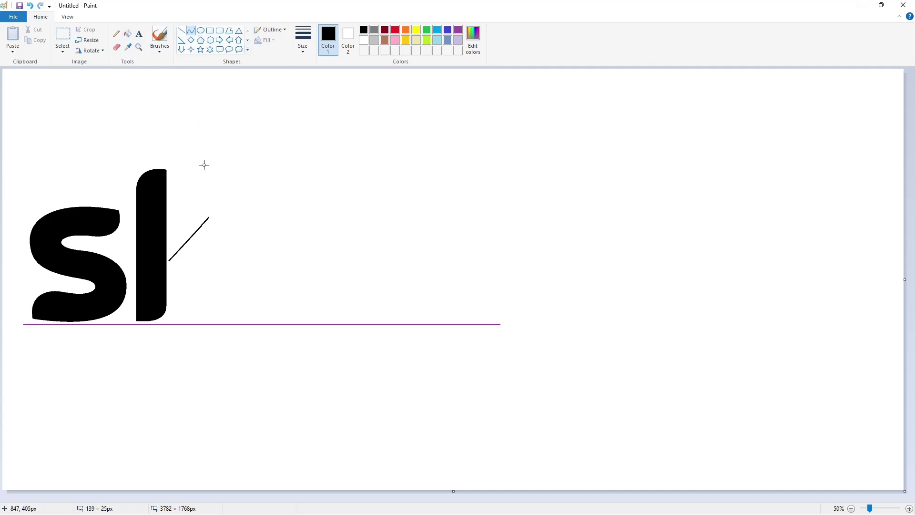
pyautogui.moveTo(240, 211); pyautogui.dragTo(246, 208)
pyautogui.moveTo(224, 213)
pyautogui.mouseDown()
pyautogui.moveTo(216, 208)
pyautogui.moveTo(232, 209)
pyautogui.mouseUp()
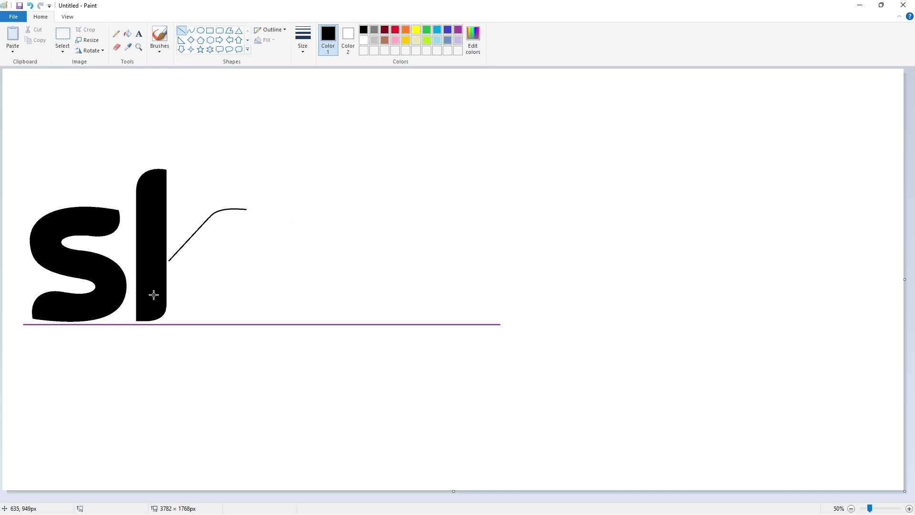
# Step: Draw the k's lower leg with an outer diagonal, a curved foot and angled inner edges reaching up into the arm
pyautogui.moveTo(169, 261); pyautogui.dragTo(199, 308)
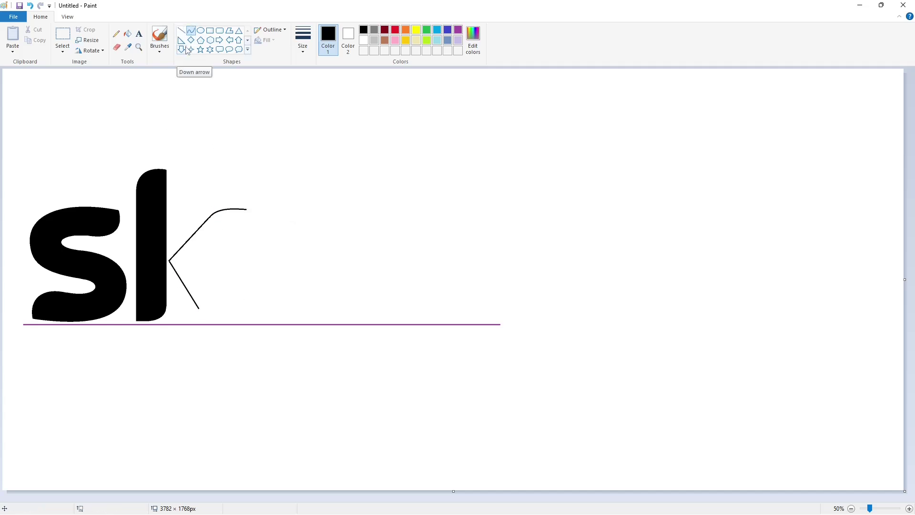
pyautogui.moveTo(198, 308)
pyautogui.mouseDown()
pyautogui.moveTo(239, 318)
pyautogui.moveTo(207, 321)
pyautogui.moveTo(214, 324)
pyautogui.mouseUp()
pyautogui.click(323, 325)
pyautogui.click(181, 30)
pyautogui.moveTo(229, 236)
pyautogui.mouseDown()
pyautogui.moveTo(202, 264)
pyautogui.moveTo(239, 319)
pyautogui.mouseUp()
pyautogui.click(248, 294)
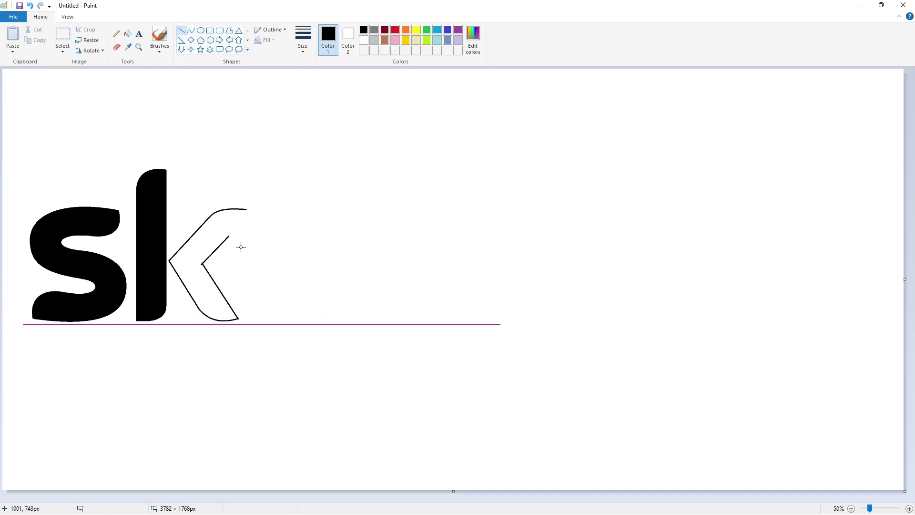
# Step: Draw two parallel diagonals from the k's arm for the y's left branch, ending at a long slanted line below the baseline
pyautogui.moveTo(247, 209); pyautogui.dragTo(284, 270)
pyautogui.moveTo(228, 236); pyautogui.dragTo(270, 302)
pyautogui.moveTo(307, 221); pyautogui.dragTo(245, 357)
pyautogui.click(307, 256)
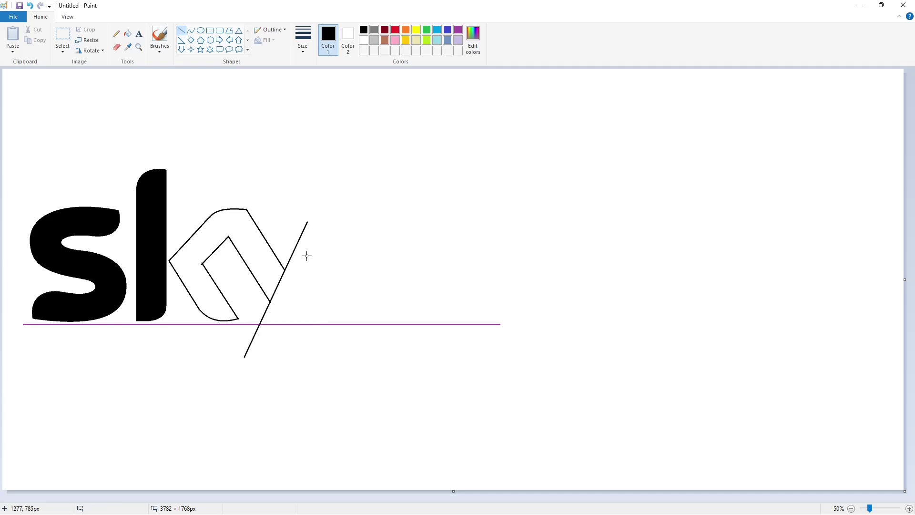
# Step: Complete the y's slanted stroke with a rounded upper-left end, a parallel right side and a rounded lower-right end
pyautogui.click(192, 31)
pyautogui.moveTo(308, 221)
pyautogui.mouseDown()
pyautogui.moveTo(341, 212)
pyautogui.moveTo(322, 204)
pyautogui.moveTo(281, 346)
pyautogui.moveTo(245, 357)
pyautogui.mouseUp()
pyautogui.click(323, 204)
pyautogui.click(383, 230)
pyautogui.click(181, 30)
pyautogui.click(353, 334)
pyautogui.click(191, 30)
pyautogui.moveTo(262, 353); pyautogui.dragTo(261, 364)
pyautogui.click(262, 364)
# Step: Fill the k's arm and leg and the whole y with black, including the part below the baseline
pyautogui.keyDown('ctrl'); pyautogui.scroll(1, 662, 410); pyautogui.keyUp('ctrl')
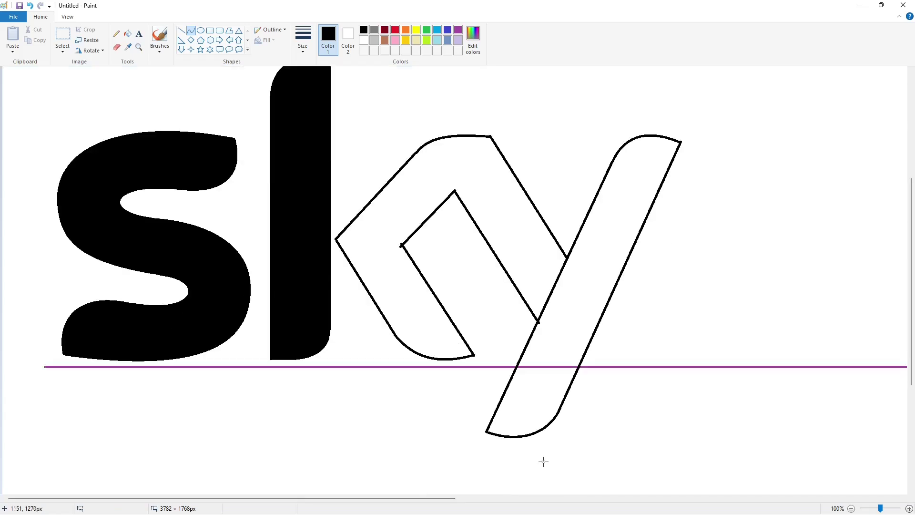
pyautogui.hscroll(3, 501, 474)
pyautogui.click(128, 34)
pyautogui.click(349, 194)
pyautogui.click(485, 315)
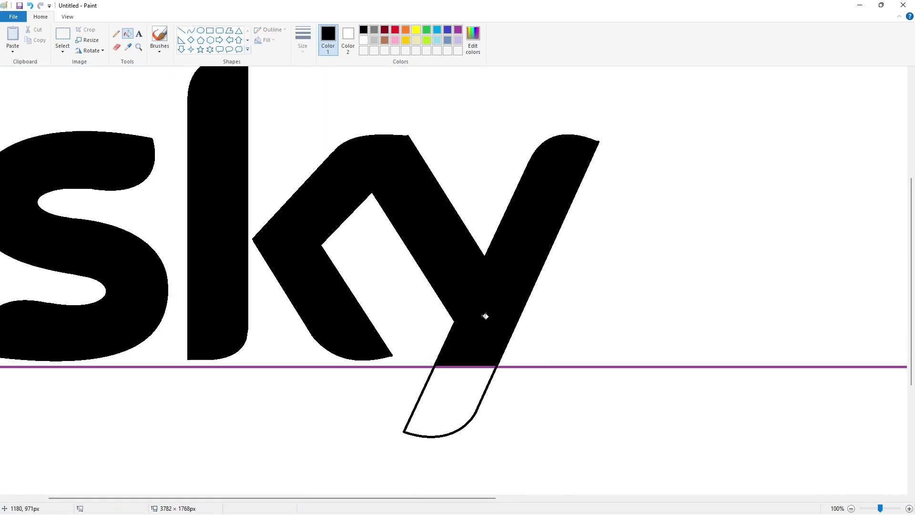
pyautogui.click(467, 377)
# Step: Flatten the top edge of the joined k and y with horizontal white lines
pyautogui.scroll(1, 326, 236)
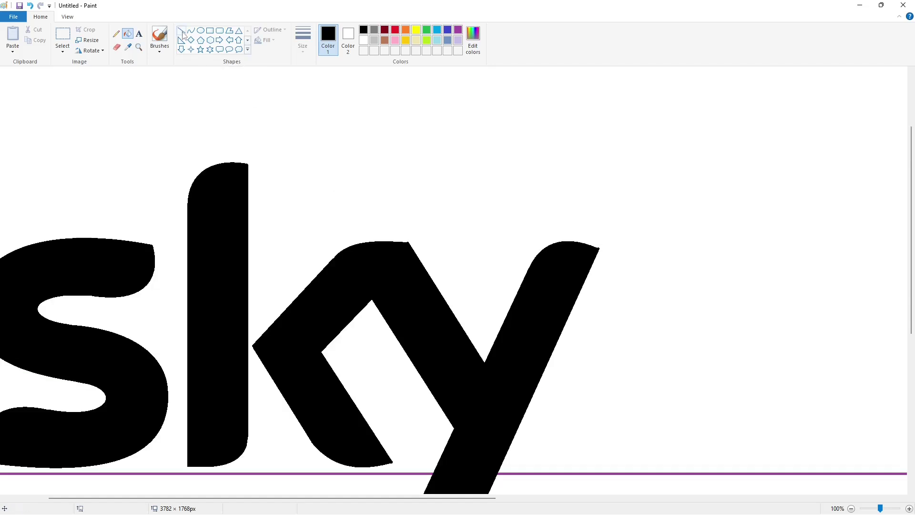
pyautogui.click(181, 30)
pyautogui.click(363, 40)
pyautogui.scroll(1, 356, 271)
pyautogui.scroll(-1, 356, 267)
pyautogui.moveTo(349, 238); pyautogui.dragTo(419, 240)
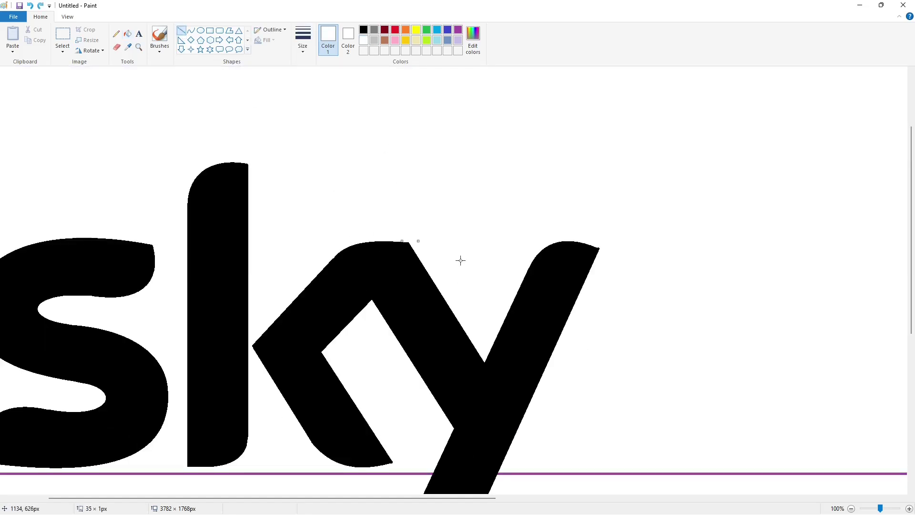
pyautogui.moveTo(350, 240); pyautogui.dragTo(455, 240)
pyautogui.click(446, 289)
# Step: Touch up the rounded shoulder and upper corner of the k's arm with short black and white lines
pyautogui.click(364, 29)
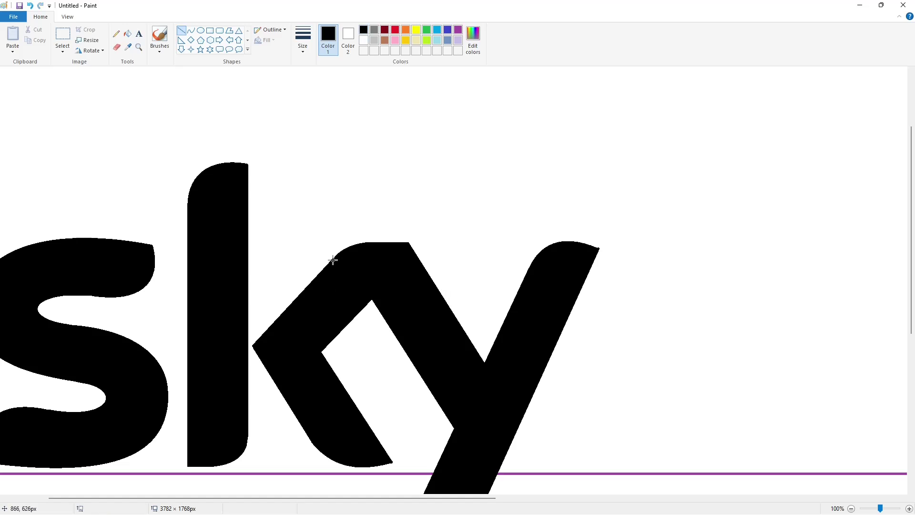
pyautogui.moveTo(337, 255)
pyautogui.mouseDown()
pyautogui.moveTo(330, 264)
pyautogui.moveTo(364, 231)
pyautogui.mouseUp()
pyautogui.click(389, 269)
pyautogui.click(364, 40)
pyautogui.click(408, 240)
pyautogui.scroll(-3, 639, 253)
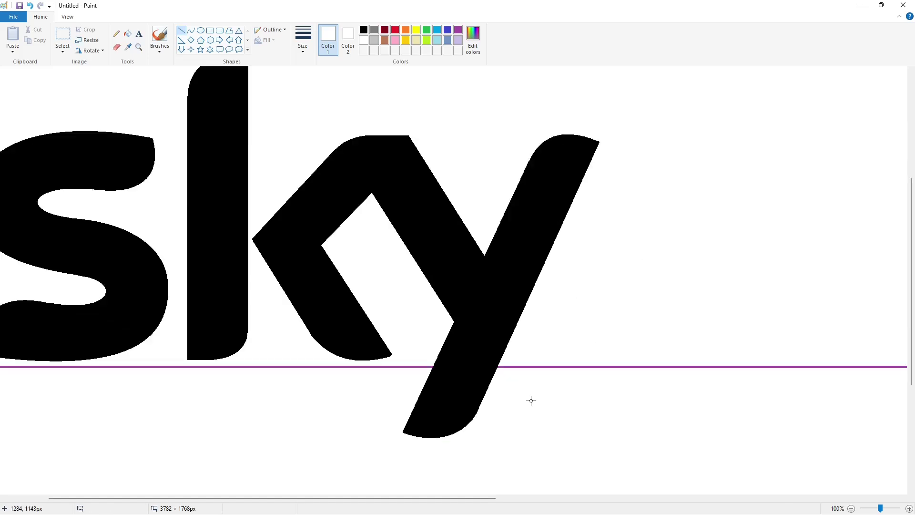
# Step: Fill the letters of "sky" with purple
pyautogui.click(458, 29)
pyautogui.click(128, 33)
pyautogui.click(192, 163)
pyautogui.click(328, 197)
pyautogui.scroll(-1, 763, 424)
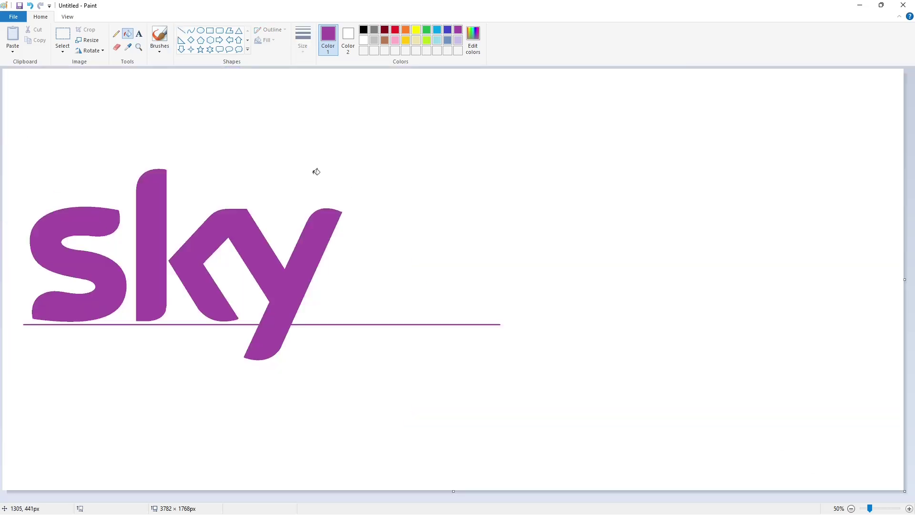
# Step: Undo the purple fills on the letters
pyautogui.click(181, 30)
pyautogui.click(363, 30)
pyautogui.click(303, 41)
pyautogui.click(310, 87)
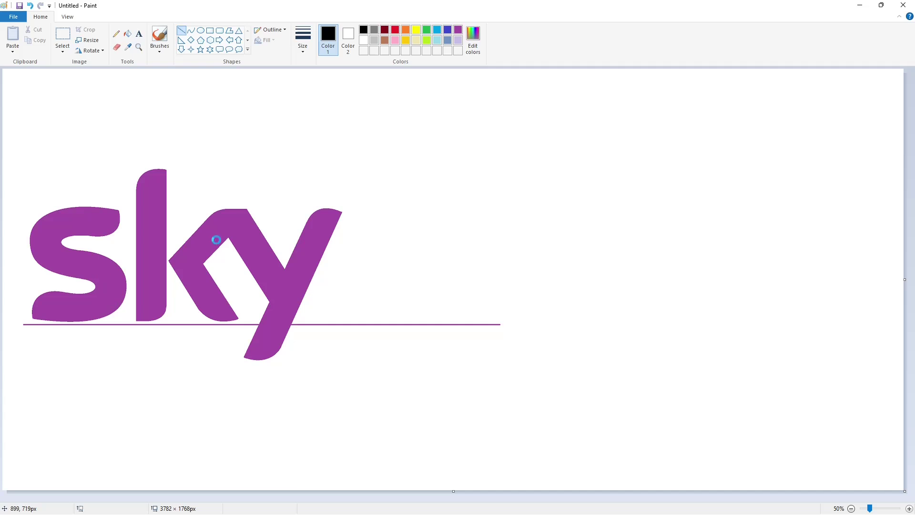
pyautogui.hotkey('ctrl', 'z')
pyautogui.hotkey('ctrl', 'z')
pyautogui.hotkey('ctrl', 'z')
# Step: Erase the purple baseline on both sides of the y with white fill, and set the drawing colour back to black
pyautogui.click(128, 33)
pyautogui.click(363, 40)
pyautogui.click(244, 324)
pyautogui.click(335, 324)
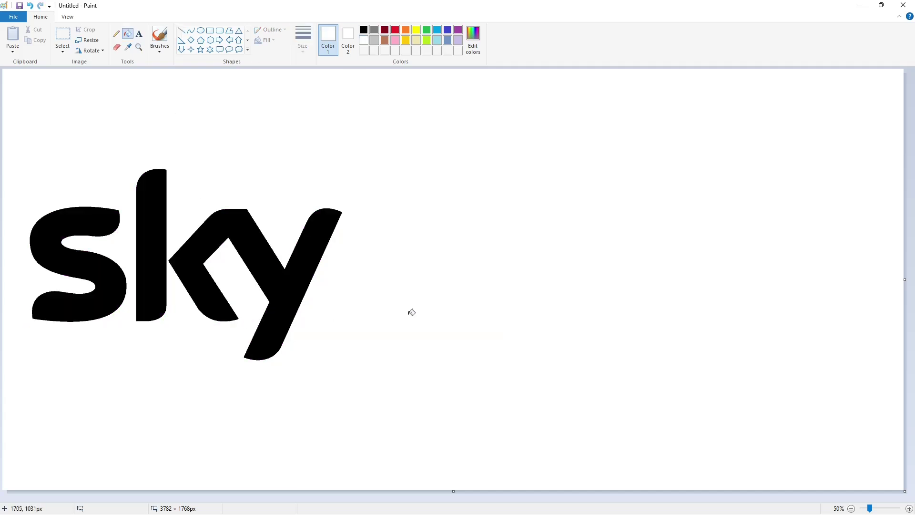
pyautogui.click(190, 30)
pyautogui.click(364, 29)
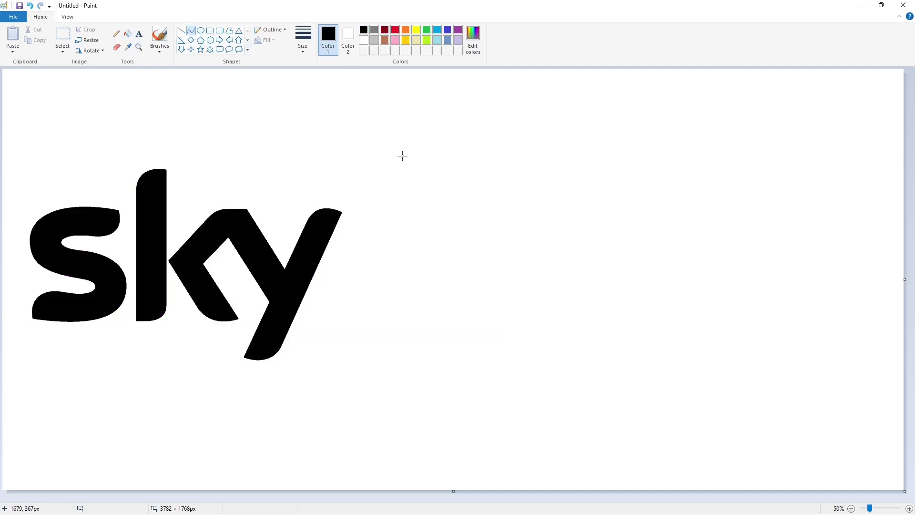
pyautogui.moveTo(402, 156)
pyautogui.mouseDown()
pyautogui.moveTo(374, 181)
pyautogui.moveTo(380, 154)
pyautogui.mouseUp()
pyautogui.click(303, 41)
pyautogui.click(315, 109)
pyautogui.click(373, 163)
pyautogui.click(181, 30)
pyautogui.hotkey('ctrl', 'z')
pyautogui.moveTo(466, 207); pyautogui.dragTo(431, 234)
pyautogui.click(445, 219)
pyautogui.hotkey('ctrl', 'z')
# Step: Draw a slightly tilted stem for a capital K right of "sky", with rounded upper-left and lower-right corners
pyautogui.click(191, 30)
pyautogui.moveTo(466, 206); pyautogui.dragTo(432, 234)
pyautogui.moveTo(436, 212); pyautogui.dragTo(442, 327)
pyautogui.click(181, 30)
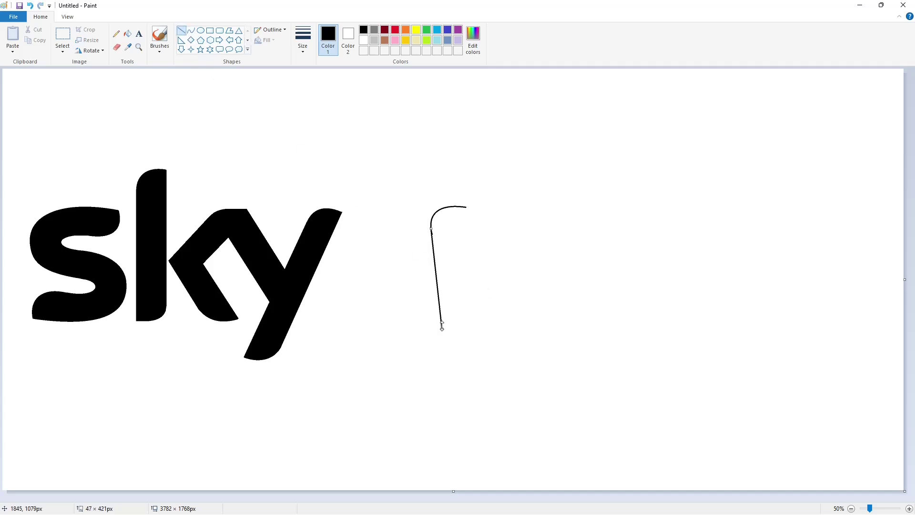
pyautogui.moveTo(465, 206)
pyautogui.mouseDown()
pyautogui.moveTo(466, 307)
pyautogui.moveTo(465, 283)
pyautogui.moveTo(474, 311)
pyautogui.moveTo(442, 327)
pyautogui.moveTo(476, 321)
pyautogui.mouseUp()
pyautogui.click(190, 30)
pyautogui.click(181, 30)
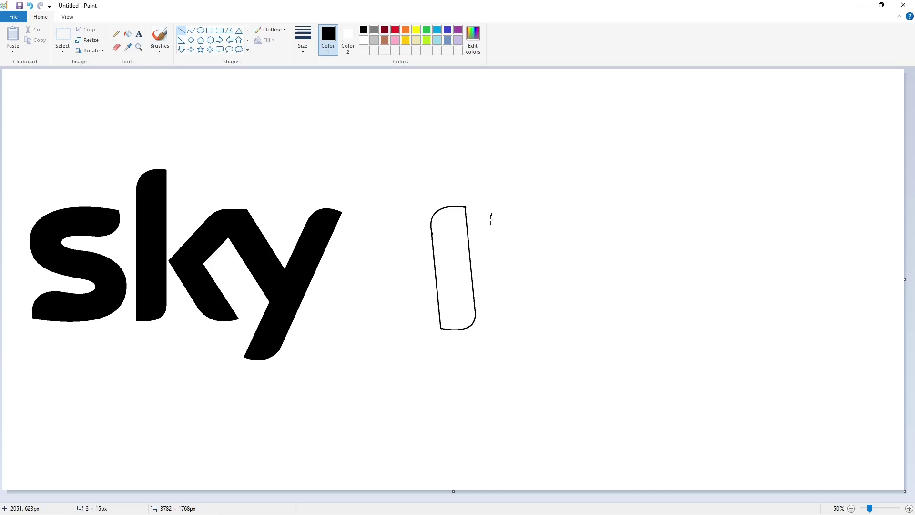
# Step: Draw the capital K's upper arm with a rounded top and its leg's outer edge with a curved foot
pyautogui.moveTo(491, 220); pyautogui.dragTo(469, 254)
pyautogui.click(190, 30)
pyautogui.moveTo(492, 214)
pyautogui.mouseDown()
pyautogui.moveTo(537, 204)
pyautogui.moveTo(511, 199)
pyautogui.mouseUp()
pyautogui.click(181, 30)
pyautogui.moveTo(536, 204)
pyautogui.mouseDown()
pyautogui.moveTo(501, 262)
pyautogui.moveTo(550, 314)
pyautogui.moveTo(498, 311)
pyautogui.moveTo(536, 319)
pyautogui.moveTo(513, 327)
pyautogui.mouseUp()
pyautogui.click(191, 30)
pyautogui.click(181, 30)
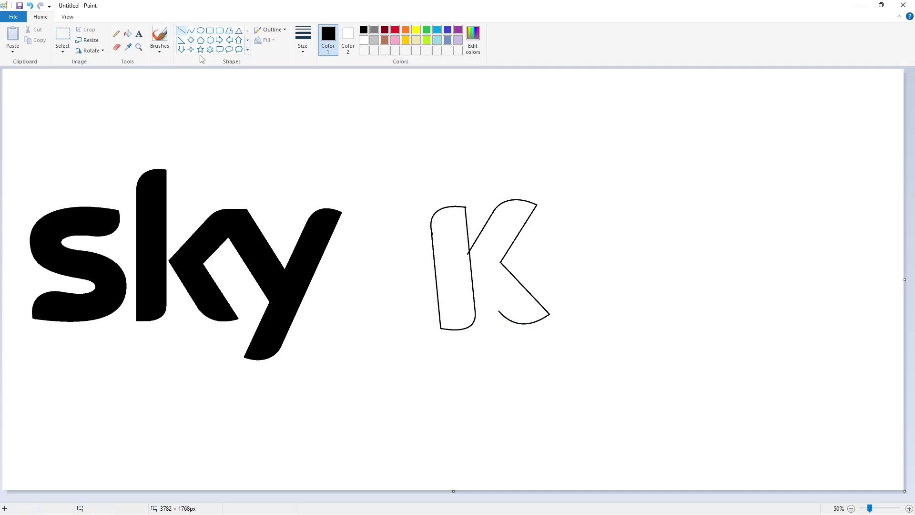
# Step: Close the K's leg with a diagonal back to the stem, and fill the letter black
pyautogui.moveTo(486, 300); pyautogui.dragTo(471, 279)
pyautogui.click(127, 33)
pyautogui.click(460, 263)
pyautogui.click(491, 267)
# Step: Trim the upper-right corner of the capital K's stem with a short white line
pyautogui.click(909, 508)
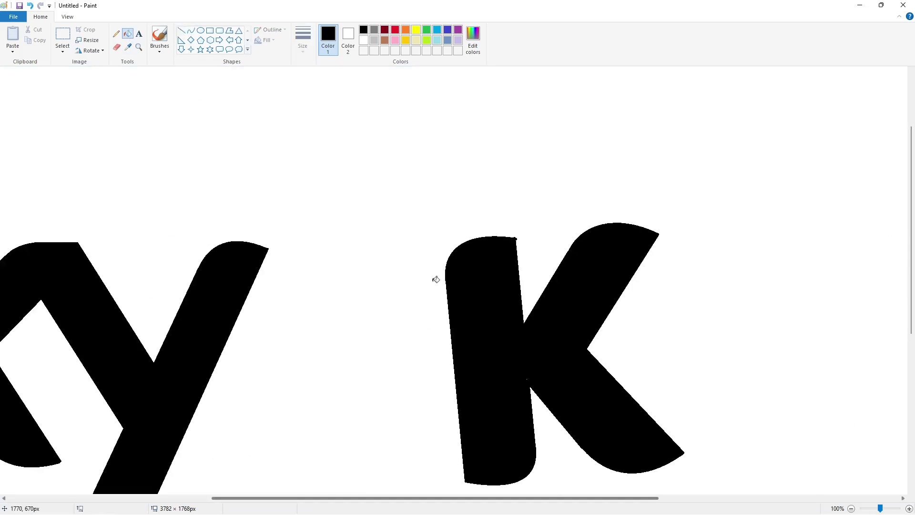
pyautogui.click(181, 30)
pyautogui.click(364, 40)
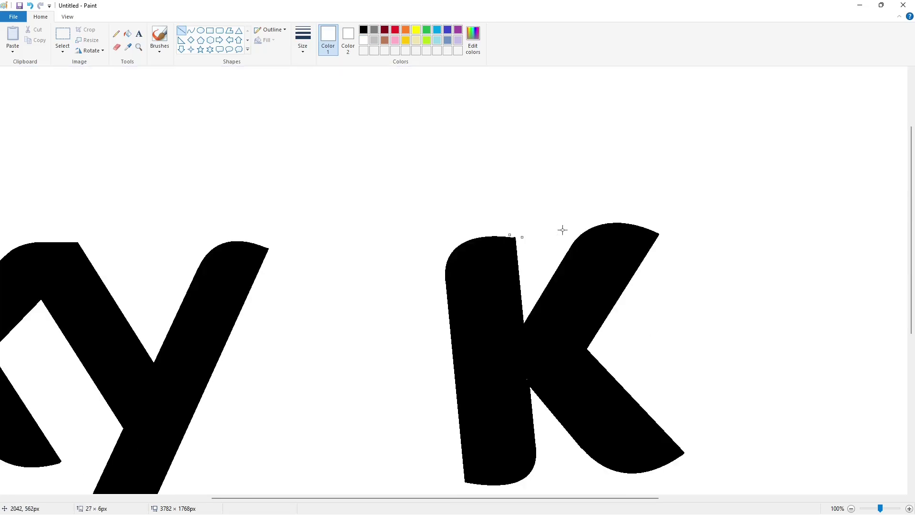
pyautogui.scroll(-3, 522, 340)
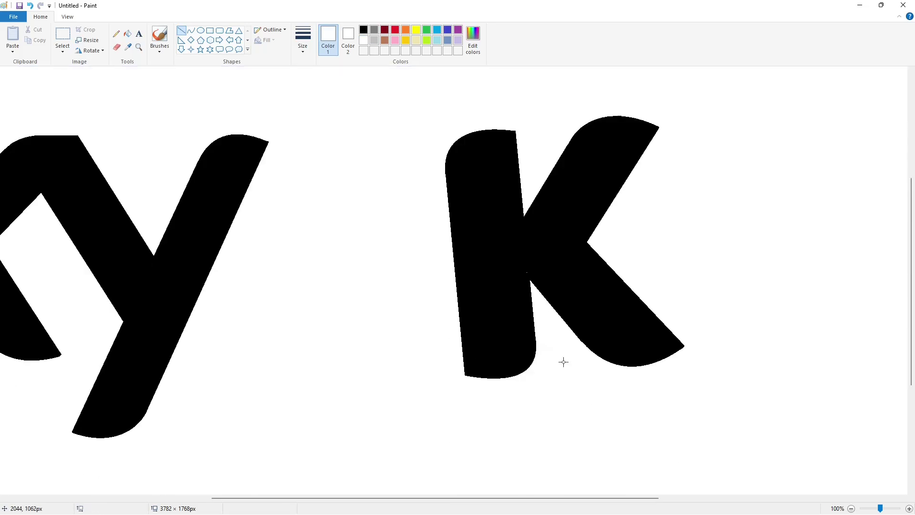
# Step: Outline the stem of an i in black right of the K, with a rounded upper-left corner and two near-vertical sides
pyautogui.click(363, 30)
pyautogui.scroll(-1, 772, 405)
pyautogui.click(191, 30)
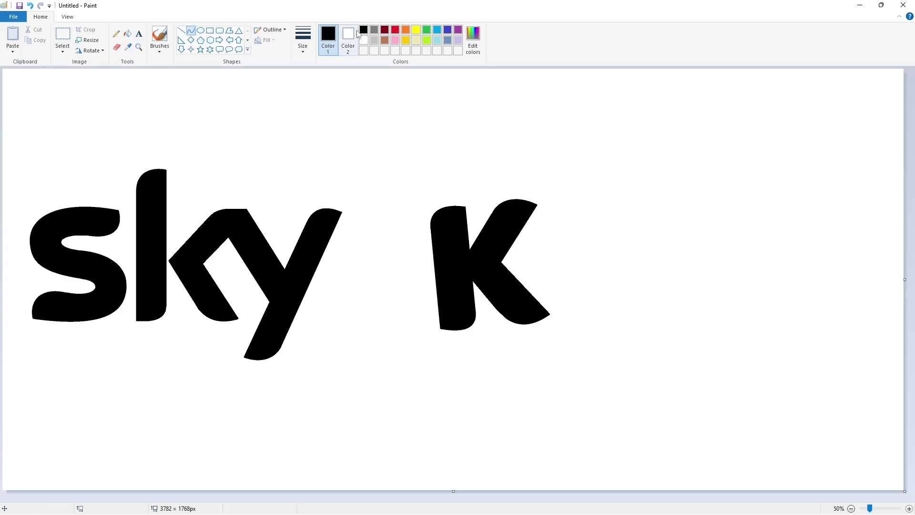
pyautogui.moveTo(590, 229)
pyautogui.mouseDown()
pyautogui.moveTo(556, 249)
pyautogui.moveTo(565, 225)
pyautogui.mouseUp()
pyautogui.click(692, 268)
pyautogui.hotkey('ctrl', 'z')
pyautogui.moveTo(565, 224)
pyautogui.mouseDown()
pyautogui.moveTo(555, 231)
pyautogui.moveTo(553, 329)
pyautogui.mouseUp()
pyautogui.click(182, 30)
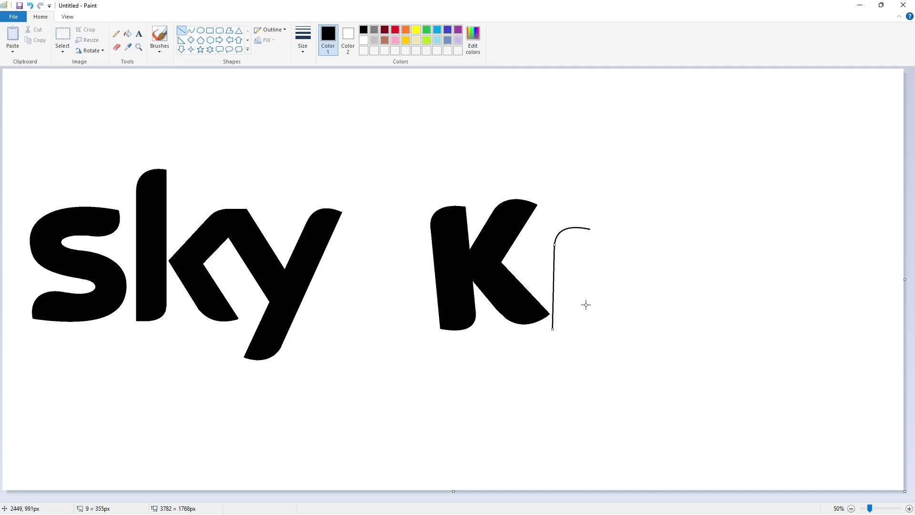
pyautogui.click(586, 305)
pyautogui.moveTo(589, 230); pyautogui.dragTo(588, 317)
pyautogui.click(616, 308)
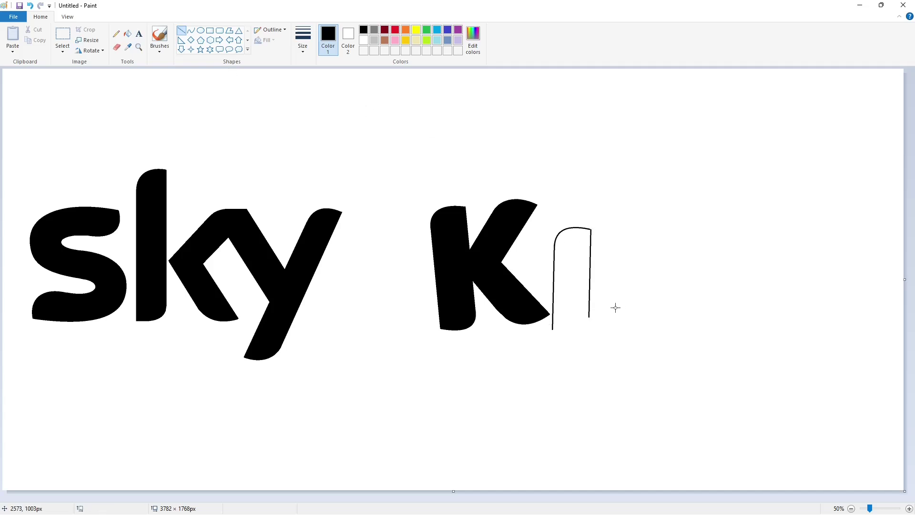
# Step: Close the i's stem with a curved base rounded at the lower right, and fill it black
pyautogui.click(191, 30)
pyautogui.moveTo(590, 316)
pyautogui.mouseDown()
pyautogui.moveTo(553, 330)
pyautogui.moveTo(587, 323)
pyautogui.moveTo(588, 332)
pyautogui.mouseUp()
pyautogui.click(578, 336)
pyautogui.click(128, 33)
pyautogui.click(572, 281)
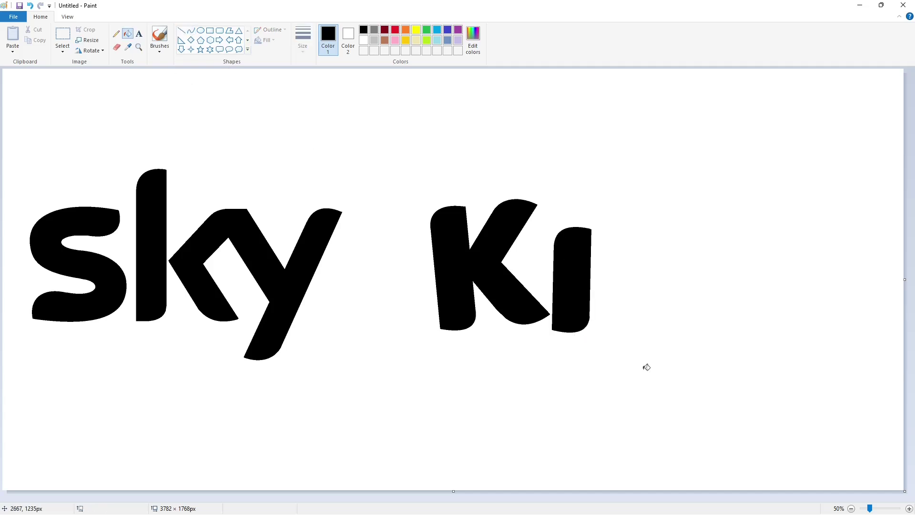
# Step: Refine the i stem's lower-right and upper-right edges with short white and black lines, and clear the leftover black mark in white
pyautogui.click(910, 508)
pyautogui.moveTo(391, 498); pyautogui.dragTo(675, 491)
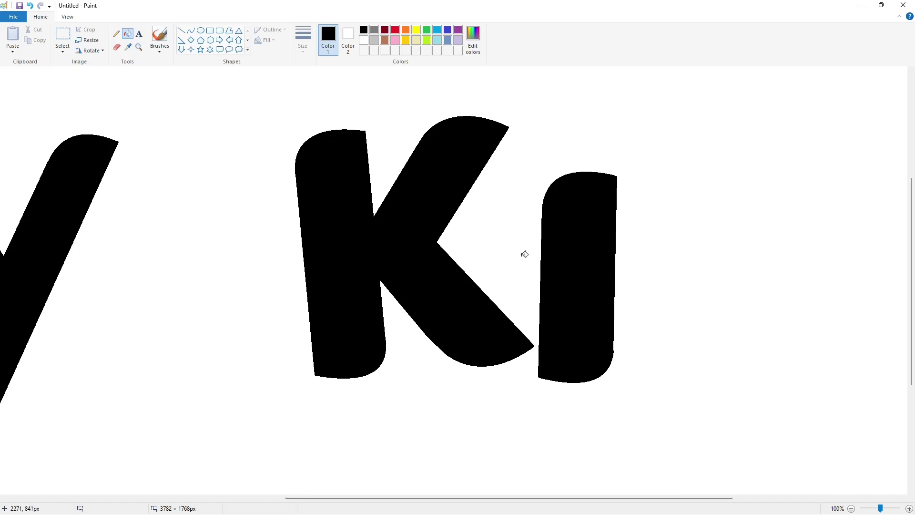
pyautogui.click(363, 41)
pyautogui.click(181, 30)
pyautogui.moveTo(616, 346); pyautogui.dragTo(611, 369)
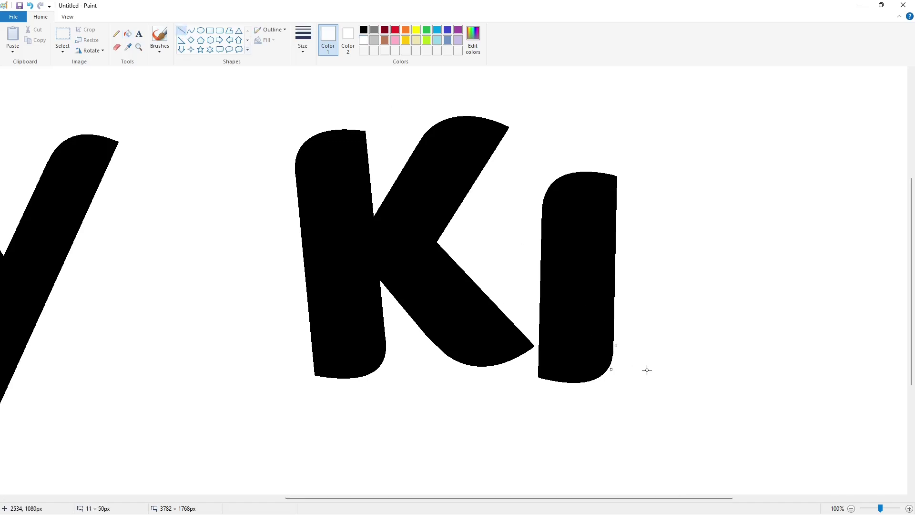
pyautogui.scroll(2, 573, 296)
pyautogui.click(364, 29)
pyautogui.moveTo(614, 284)
pyautogui.mouseDown()
pyautogui.moveTo(625, 287)
pyautogui.moveTo(621, 270)
pyautogui.mouseUp()
pyautogui.click(363, 40)
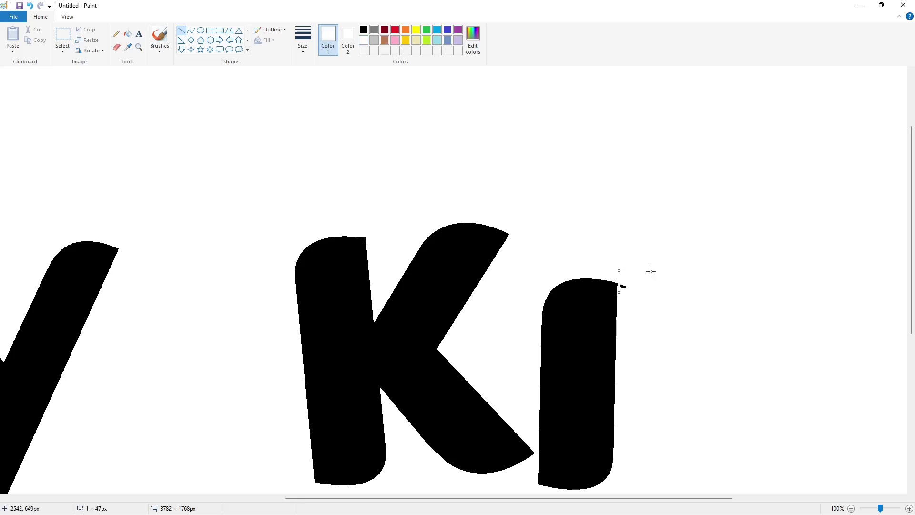
pyautogui.click(127, 34)
pyautogui.scroll(-1, 814, 438)
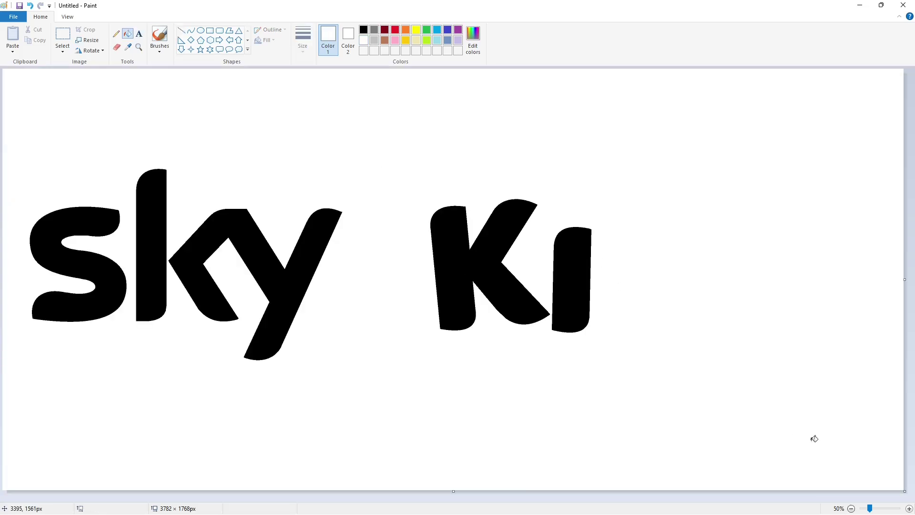
# Step: Draw a jagged black paint splat freehand above the i's stem as its dot, and fill it black
pyautogui.click(116, 34)
pyautogui.click(302, 40)
pyautogui.click(324, 104)
pyautogui.click(364, 29)
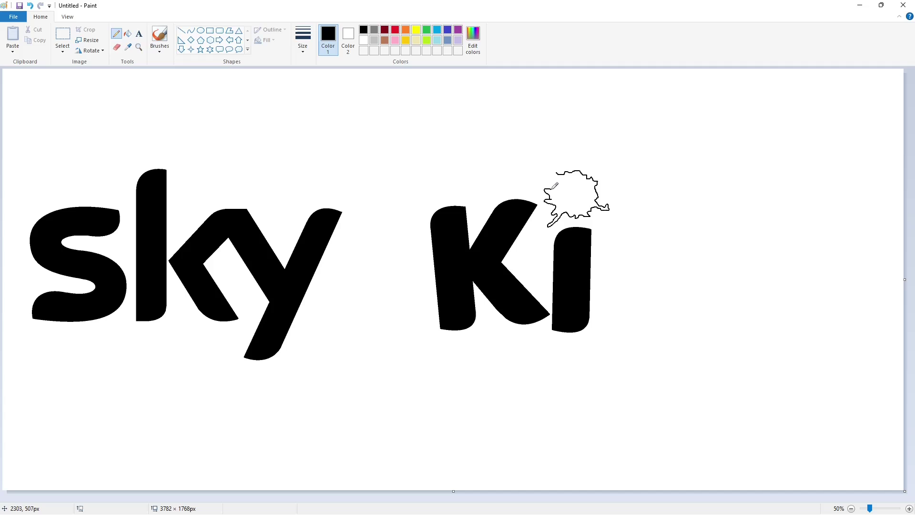
pyautogui.click(129, 35)
pyautogui.click(575, 195)
pyautogui.click(909, 508)
pyautogui.scroll(-2, 552, 467)
pyautogui.hscroll(5, 629, 464)
pyautogui.scroll(1, 707, 460)
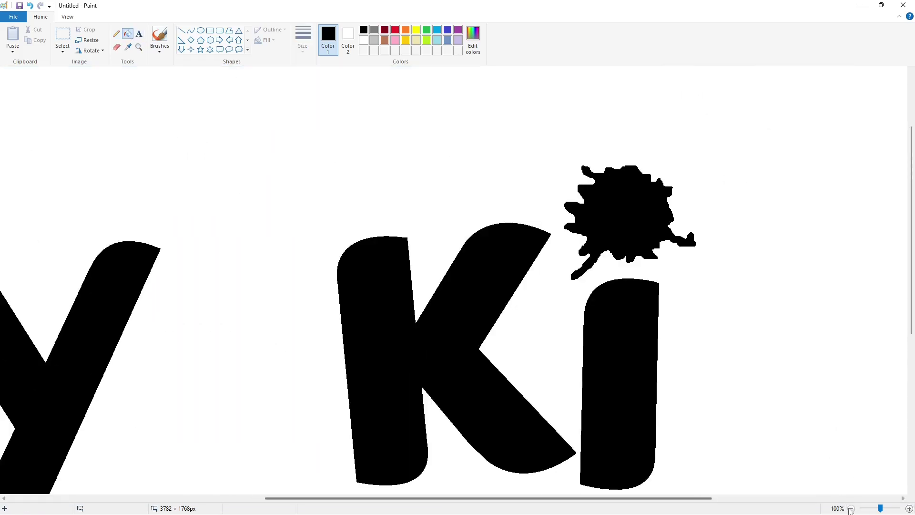
pyautogui.click(852, 509)
# Step: Scatter small droplet outlines around the splat, some freehand and the others as tiny ellipses
pyautogui.click(116, 33)
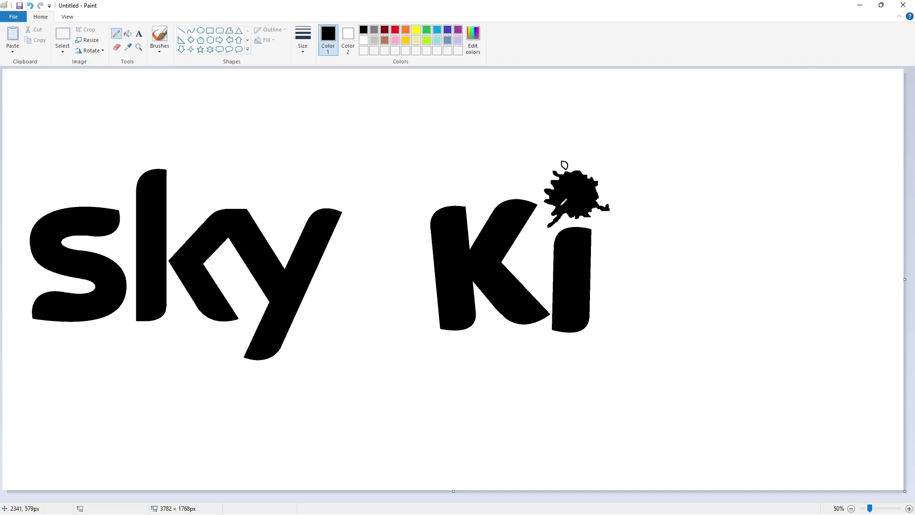
pyautogui.click(201, 30)
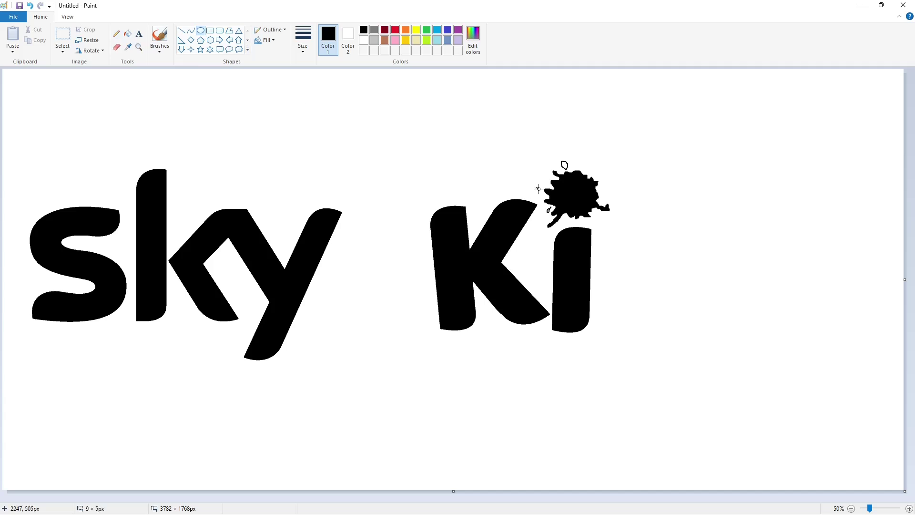
pyautogui.moveTo(536, 187)
pyautogui.mouseDown()
pyautogui.moveTo(543, 191)
pyautogui.moveTo(550, 165)
pyautogui.mouseUp()
pyautogui.moveTo(580, 219); pyautogui.dragTo(584, 223)
pyautogui.moveTo(600, 191); pyautogui.dragTo(603, 195)
# Step: Fill the droplets around the splat black
pyautogui.click(909, 509)
pyautogui.click(127, 33)
pyautogui.click(549, 261)
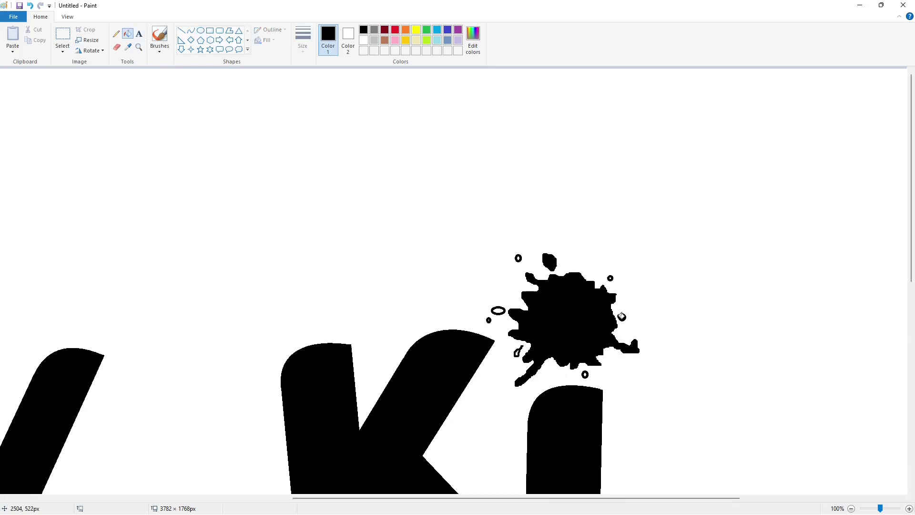
pyautogui.click(117, 35)
pyautogui.click(489, 319)
pyautogui.scroll(-3, 620, 353)
pyautogui.click(851, 508)
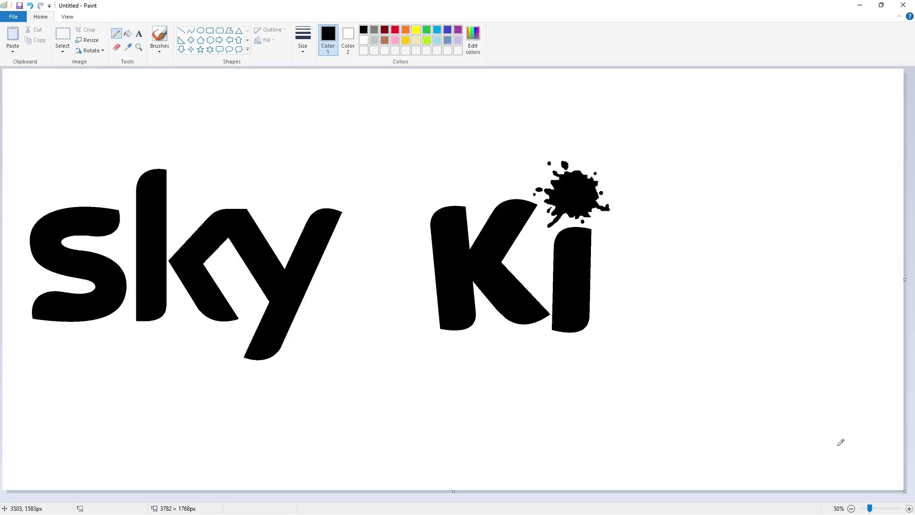
pyautogui.click(181, 30)
pyautogui.moveTo(597, 235); pyautogui.dragTo(618, 321)
pyautogui.click(192, 32)
pyautogui.hotkey('ctrl', 'z')
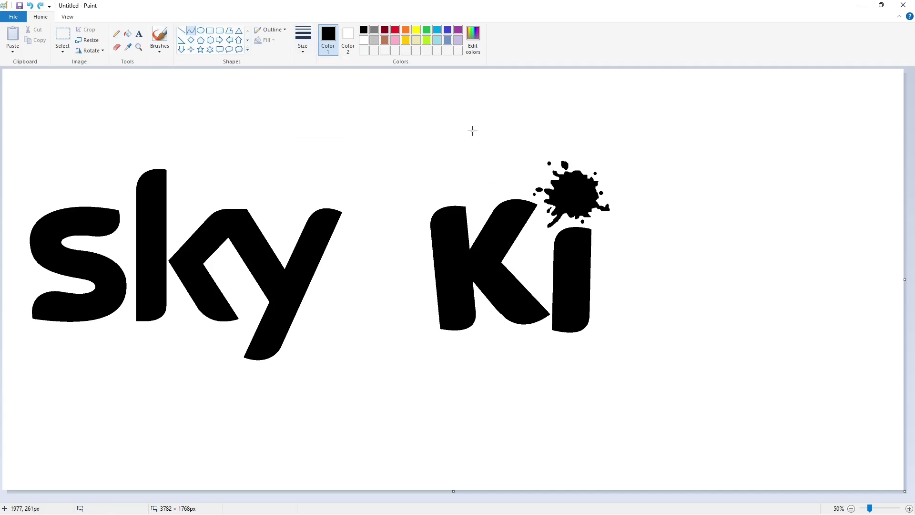
# Step: Draw a black circle outline about 505 px wide right of the i as the D's outer curve
pyautogui.click(201, 31)
pyautogui.moveTo(623, 226); pyautogui.dragTo(705, 310)
pyautogui.moveTo(671, 278)
pyautogui.mouseDown()
pyautogui.moveTo(681, 270)
pyautogui.moveTo(614, 259)
pyautogui.mouseUp()
pyautogui.moveTo(665, 216); pyautogui.dragTo(663, 204)
pyautogui.moveTo(664, 301); pyautogui.dragTo(665, 322)
pyautogui.moveTo(615, 264); pyautogui.dragTo(604, 264)
pyautogui.moveTo(661, 204); pyautogui.dragTo(661, 204)
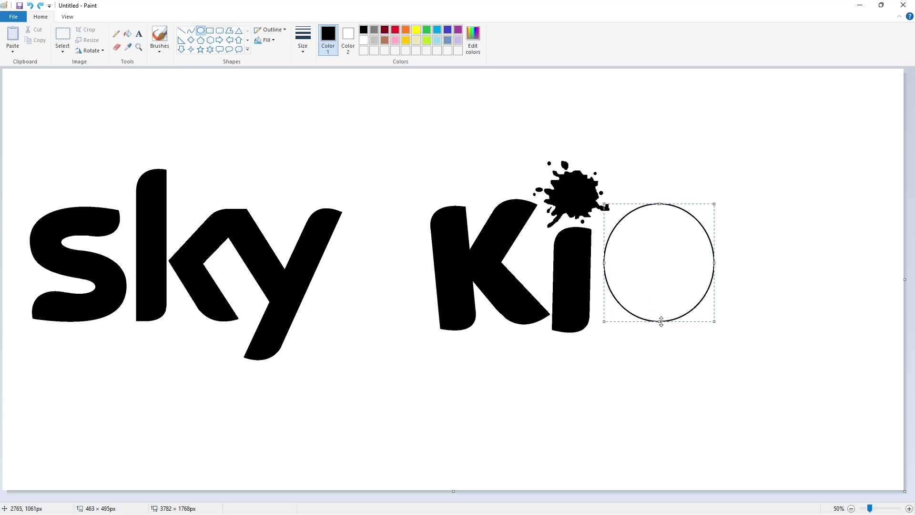
pyautogui.moveTo(661, 322); pyautogui.dragTo(661, 324)
pyautogui.moveTo(604, 264); pyautogui.dragTo(598, 265)
pyautogui.moveTo(656, 324); pyautogui.dragTo(656, 325)
pyautogui.moveTo(598, 265); pyautogui.dragTo(594, 265)
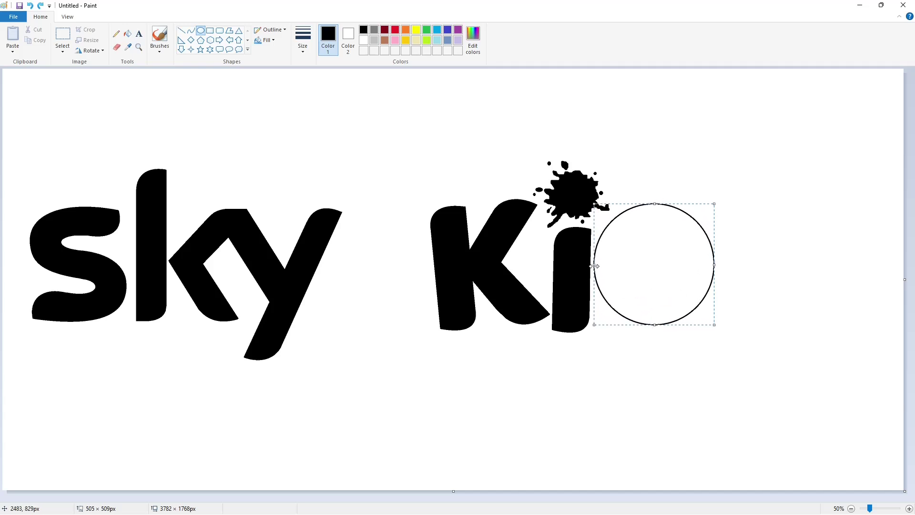
pyautogui.moveTo(656, 324); pyautogui.dragTo(656, 326)
pyautogui.moveTo(654, 204); pyautogui.dragTo(654, 203)
pyautogui.click(799, 288)
# Step: Draw a smaller black circle outline inside the large one for the D's counter
pyautogui.moveTo(625, 239)
pyautogui.mouseDown()
pyautogui.moveTo(678, 292)
pyautogui.moveTo(652, 268)
pyautogui.mouseUp()
pyautogui.moveTo(653, 290); pyautogui.dragTo(654, 295)
pyautogui.moveTo(626, 266); pyautogui.dragTo(623, 266)
pyautogui.click(456, 118)
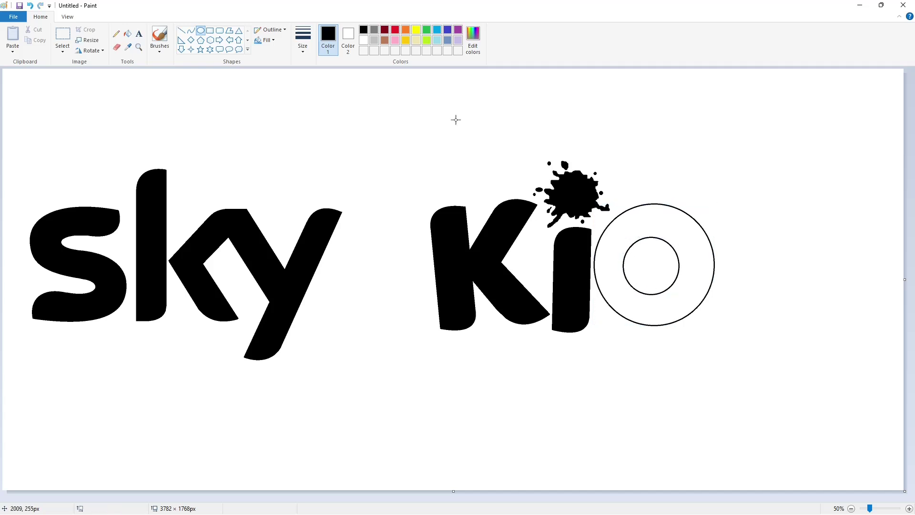
# Step: Draw a dark red slanted line for the D's left side and a rounded lower-left corner joining the large circle's bottom
pyautogui.click(182, 31)
pyautogui.click(385, 29)
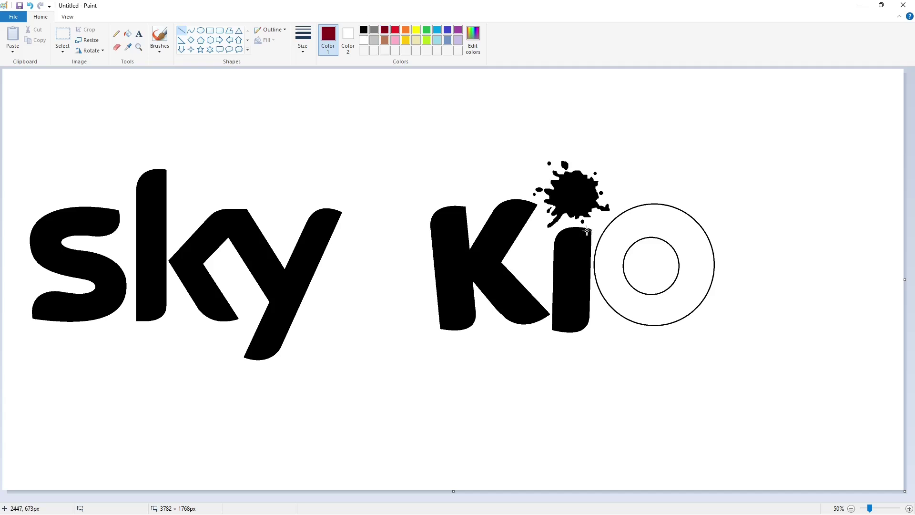
pyautogui.moveTo(598, 236); pyautogui.dragTo(618, 321)
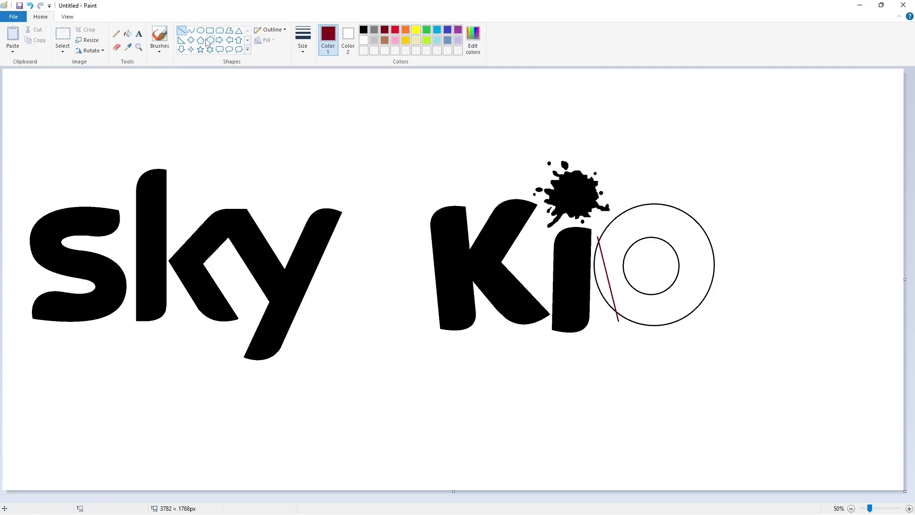
pyautogui.click(191, 31)
pyautogui.click(181, 30)
pyautogui.moveTo(667, 324)
pyautogui.mouseDown()
pyautogui.moveTo(640, 332)
pyautogui.moveTo(619, 321)
pyautogui.moveTo(621, 330)
pyautogui.mouseUp()
pyautogui.click(191, 31)
pyautogui.click(622, 331)
pyautogui.click(668, 345)
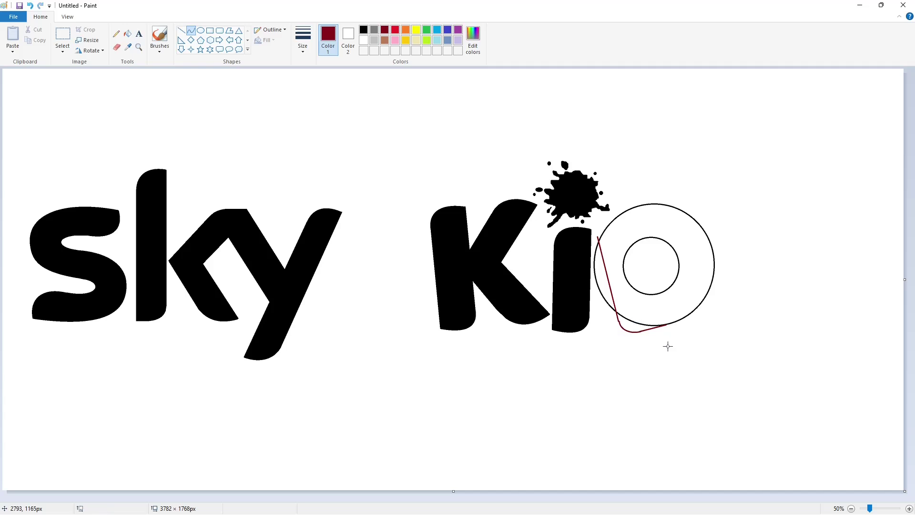
# Step: Undo the D's lower-left corner and redraw it as a dark red rounded curve
pyautogui.hotkey('ctrl', 'z')
pyautogui.click(632, 332)
pyautogui.click(662, 340)
pyautogui.hotkey('ctrl', 'z')
pyautogui.moveTo(638, 332); pyautogui.dragTo(625, 326)
pyautogui.click(633, 332)
# Step: Draw the D's rounded upper-left corner in dark red, joining the slanted side to the large circle's top
pyautogui.click(584, 226)
pyautogui.click(181, 30)
pyautogui.moveTo(608, 213)
pyautogui.mouseDown()
pyautogui.moveTo(643, 204)
pyautogui.moveTo(599, 219)
pyautogui.moveTo(598, 234)
pyautogui.mouseUp()
pyautogui.click(367, 119)
pyautogui.click(191, 30)
# Step: Draw a slanted dark red line through the small circle as the straight edge of the D's counter
pyautogui.click(181, 30)
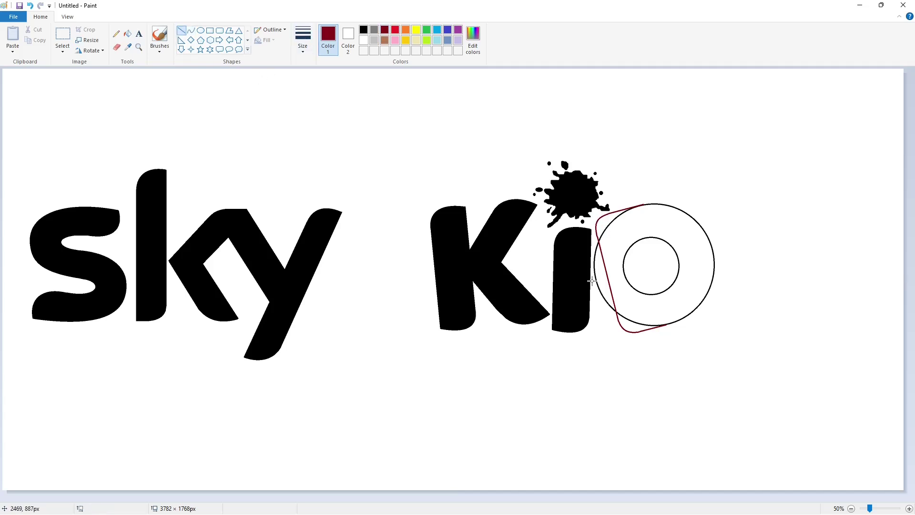
pyautogui.moveTo(634, 238); pyautogui.dragTo(652, 303)
pyautogui.moveTo(634, 239); pyautogui.dragTo(634, 229)
pyautogui.click(743, 429)
# Step: Fill the D's body black, including its upper-left and lower-left corners, leaving the counter white
pyautogui.click(909, 509)
pyautogui.click(127, 33)
pyautogui.click(364, 40)
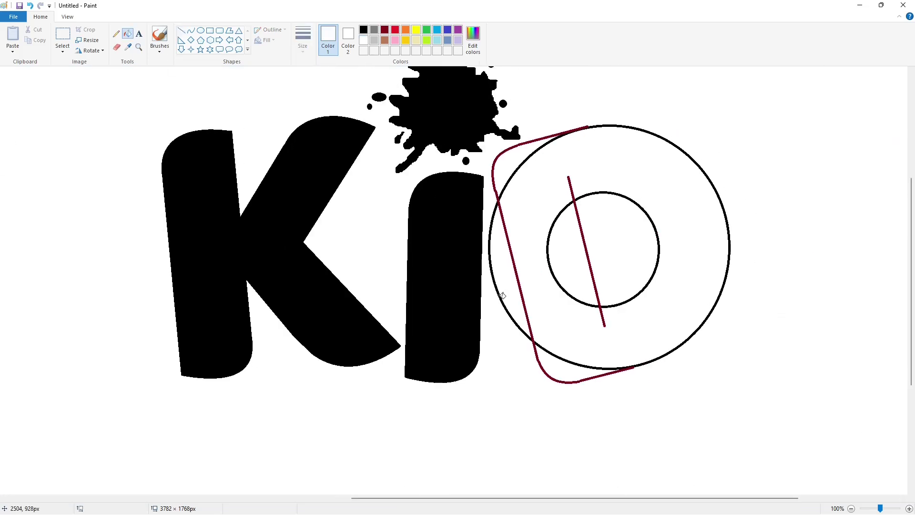
pyautogui.click(364, 29)
pyautogui.click(605, 168)
pyautogui.click(567, 233)
pyautogui.click(515, 157)
pyautogui.click(558, 367)
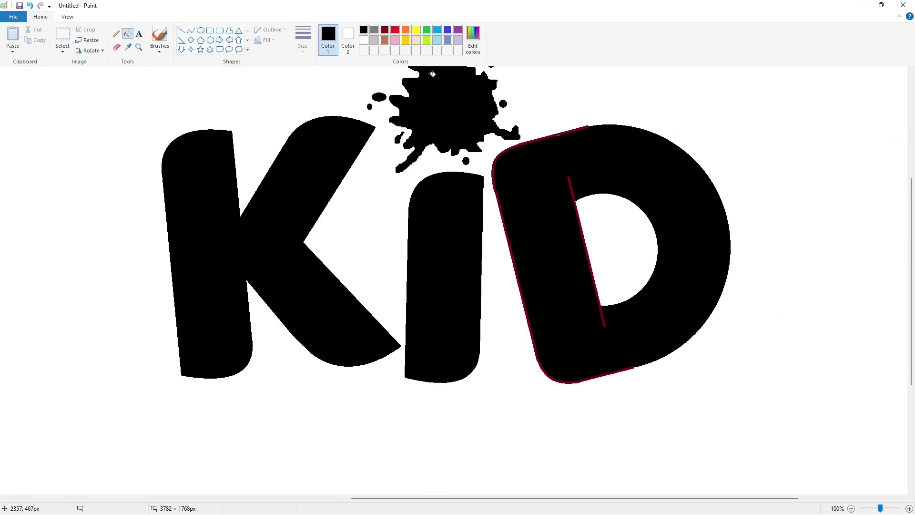
# Step: Fill the D dark red and refill it black to absorb the dark red construction lines
pyautogui.click(385, 29)
pyautogui.click(534, 167)
pyautogui.click(364, 30)
pyautogui.click(515, 158)
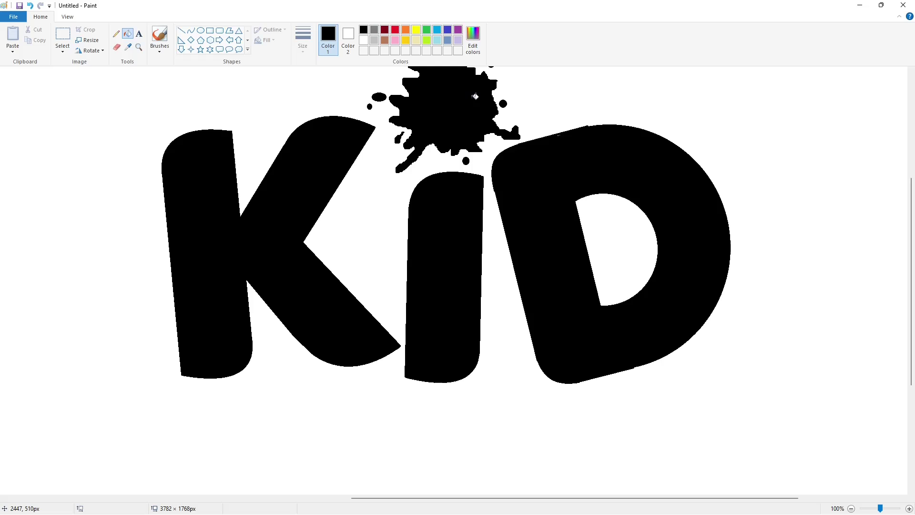
# Step: Smooth the D's left side, upper edge and lower edge with short white and black lines
pyautogui.click(181, 30)
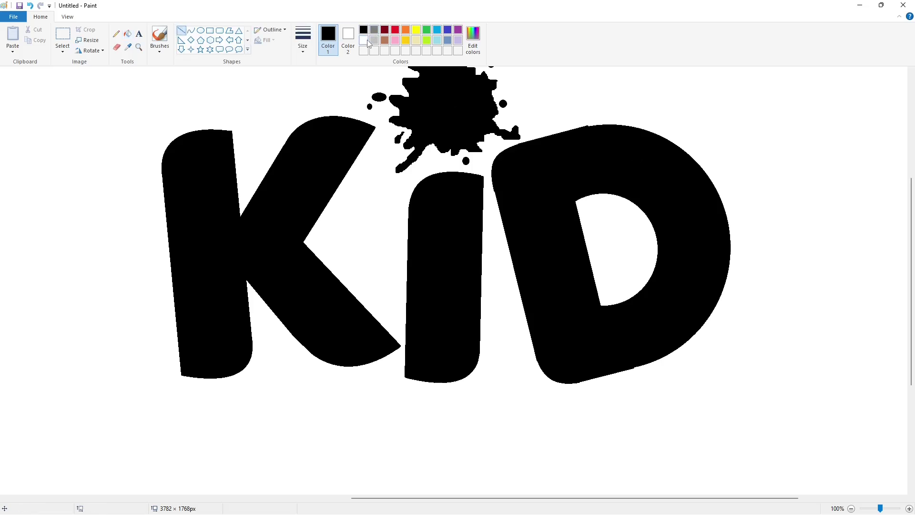
pyautogui.click(369, 44)
pyautogui.moveTo(489, 170); pyautogui.dragTo(496, 202)
pyautogui.moveTo(562, 128); pyautogui.dragTo(616, 116)
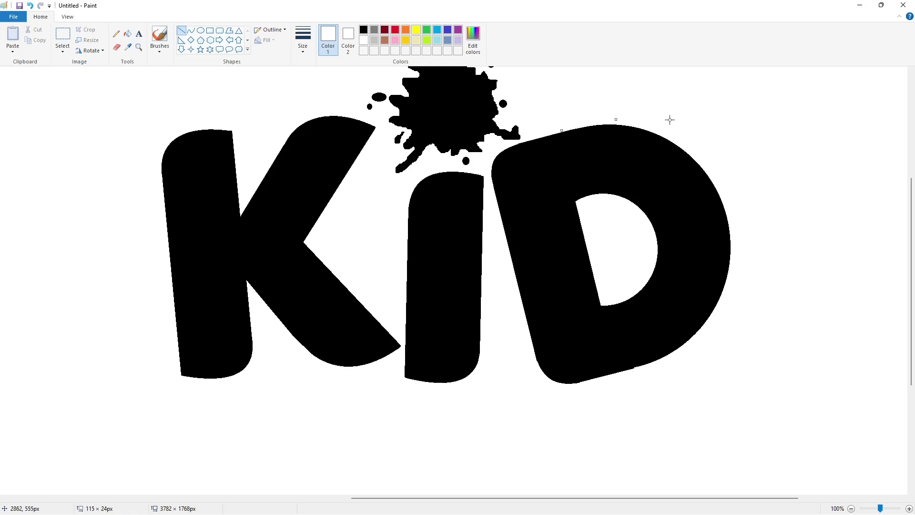
pyautogui.click(670, 120)
pyautogui.click(364, 32)
pyautogui.moveTo(630, 369)
pyautogui.mouseDown()
pyautogui.moveTo(657, 359)
pyautogui.moveTo(648, 364)
pyautogui.mouseUp()
pyautogui.click(364, 40)
pyautogui.click(715, 387)
pyautogui.moveTo(530, 342); pyautogui.dragTo(544, 387)
# Step: Fill the D purple and refill it black
pyautogui.keyDown('ctrl'); pyautogui.scroll(-1, 794, 453); pyautogui.keyUp('ctrl')
pyautogui.click(127, 33)
pyautogui.click(458, 30)
pyautogui.click(694, 258)
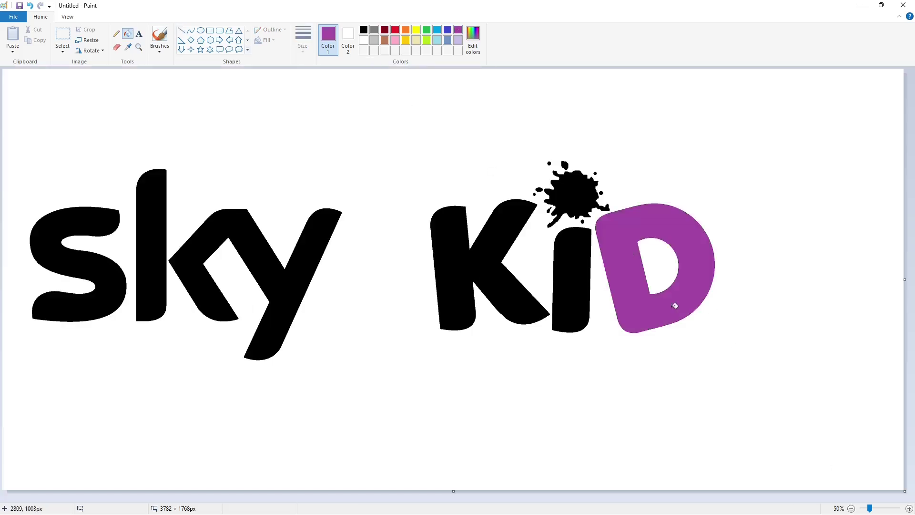
pyautogui.click(909, 508)
pyautogui.scroll(-3, 810, 477)
pyautogui.moveTo(424, 498); pyautogui.dragTo(721, 470)
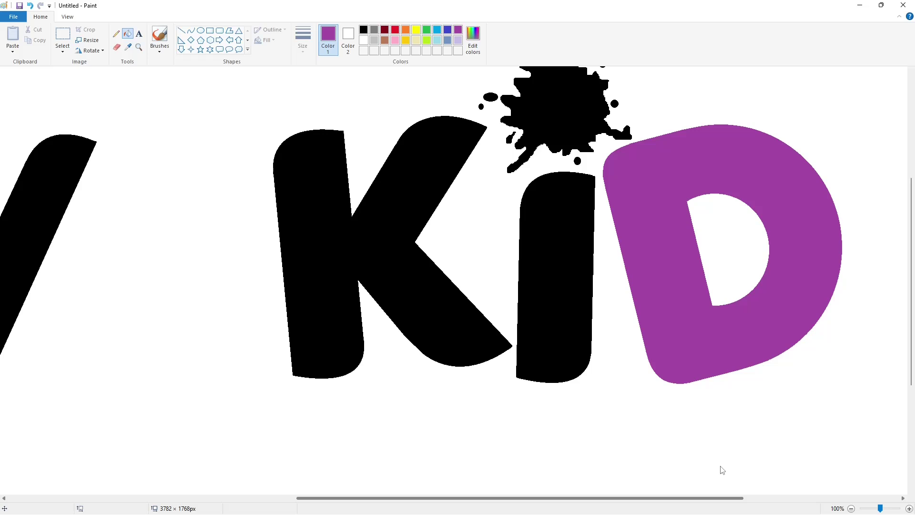
pyautogui.click(364, 35)
pyautogui.click(715, 333)
pyautogui.keyDown('ctrl'); pyautogui.scroll(-1, 832, 412); pyautogui.keyUp('ctrl')
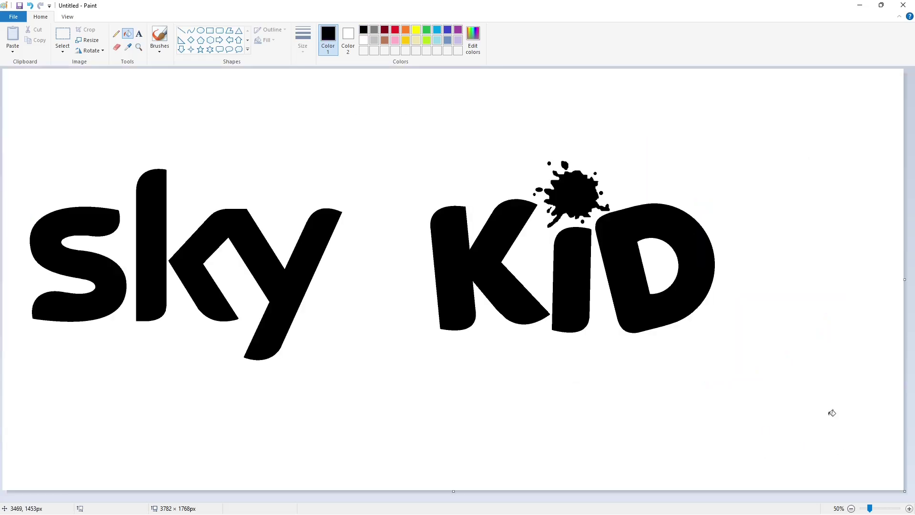
# Step: Outline the top and upper-left side of an S in black right of the D using two joined curves
pyautogui.click(191, 30)
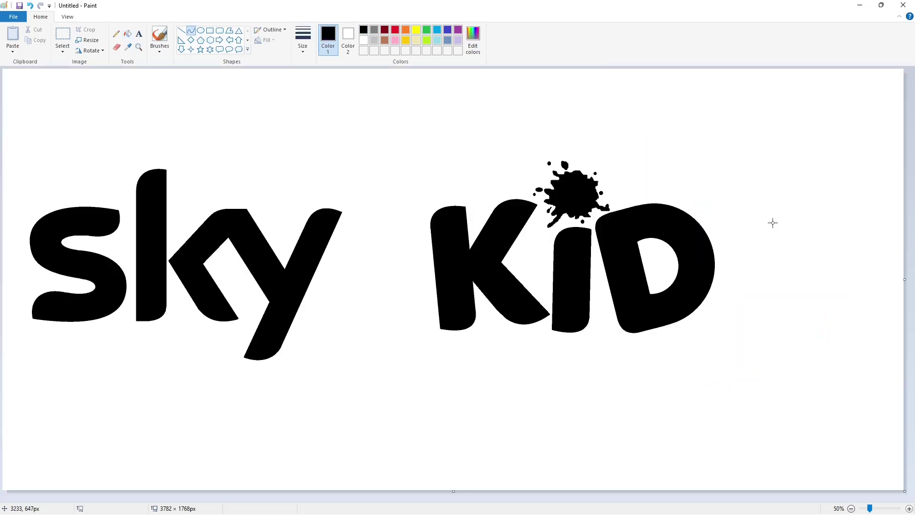
pyautogui.moveTo(816, 222)
pyautogui.mouseDown()
pyautogui.moveTo(723, 233)
pyautogui.moveTo(776, 206)
pyautogui.moveTo(725, 197)
pyautogui.mouseUp()
pyautogui.moveTo(722, 234); pyautogui.dragTo(757, 285)
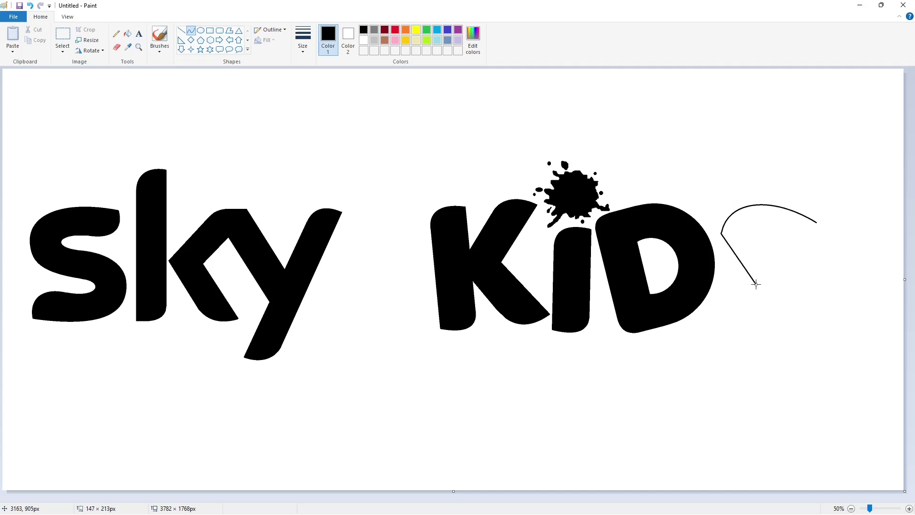
pyautogui.moveTo(727, 245); pyautogui.dragTo(718, 256)
pyautogui.click(723, 268)
# Step: Outline the S's upper-right terminal, its inner curves and its lower-left terminal with black curves
pyautogui.moveTo(816, 223); pyautogui.dragTo(805, 256)
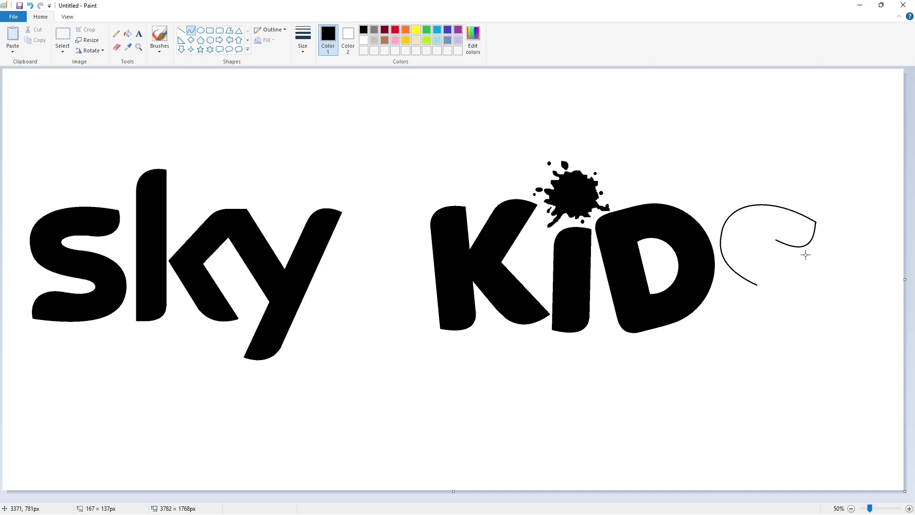
pyautogui.hotkey('ctrl', 'z')
pyautogui.moveTo(816, 222)
pyautogui.mouseDown()
pyautogui.moveTo(780, 243)
pyautogui.moveTo(810, 244)
pyautogui.moveTo(807, 256)
pyautogui.moveTo(750, 241)
pyautogui.moveTo(806, 300)
pyautogui.moveTo(799, 268)
pyautogui.moveTo(811, 277)
pyautogui.moveTo(797, 295)
pyautogui.moveTo(705, 313)
pyautogui.moveTo(719, 281)
pyautogui.mouseUp()
pyautogui.click(780, 243)
pyautogui.click(707, 290)
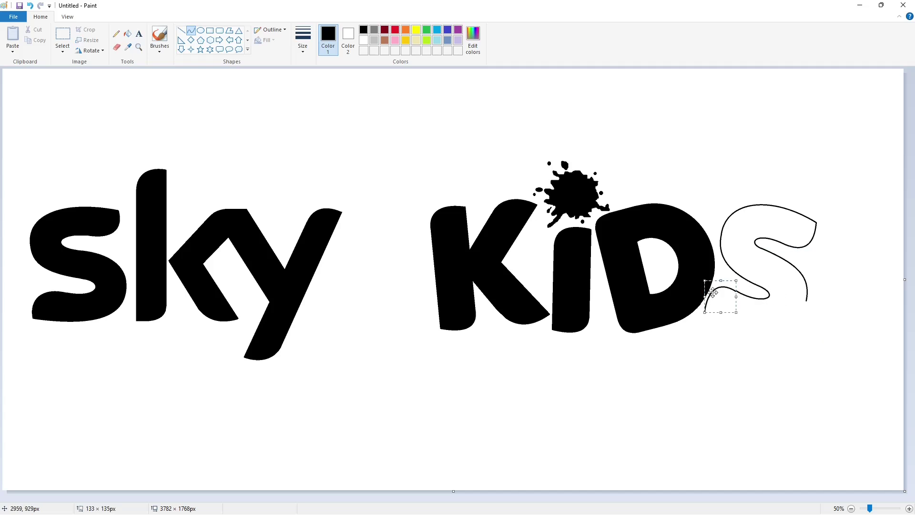
# Step: Close the S's outline with a curve from its lower right side around the bottom to the lower-left terminal
pyautogui.click(790, 321)
pyautogui.moveTo(805, 301)
pyautogui.mouseDown()
pyautogui.moveTo(705, 313)
pyautogui.moveTo(798, 310)
pyautogui.moveTo(801, 335)
pyautogui.mouseUp()
pyautogui.click(768, 349)
pyautogui.click(821, 349)
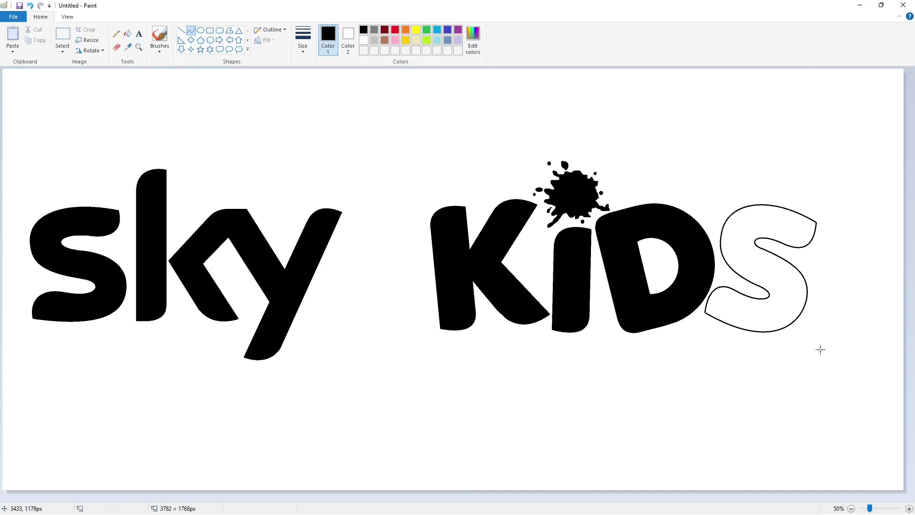
# Step: Fill the outlined S at the end of KiDS black
pyautogui.click(910, 508)
pyautogui.moveTo(620, 497); pyautogui.dragTo(843, 498)
pyautogui.click(127, 34)
pyautogui.click(531, 316)
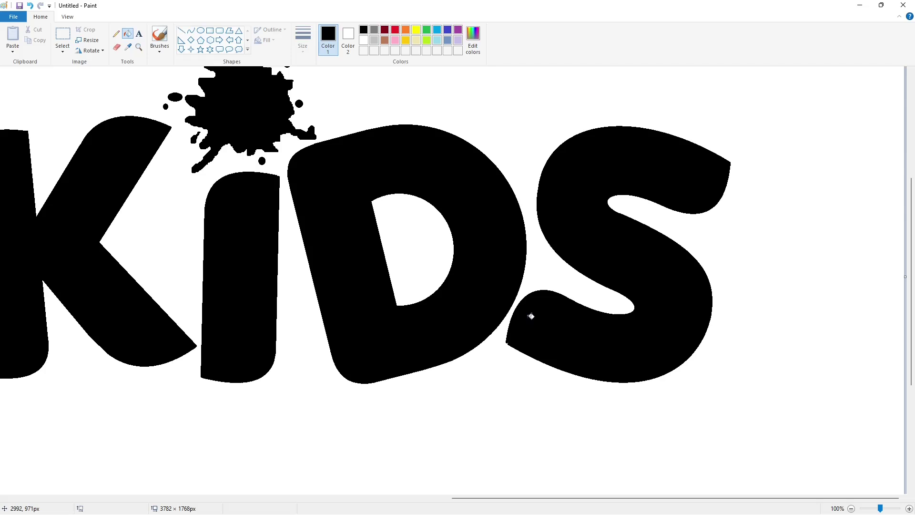
pyautogui.click(181, 31)
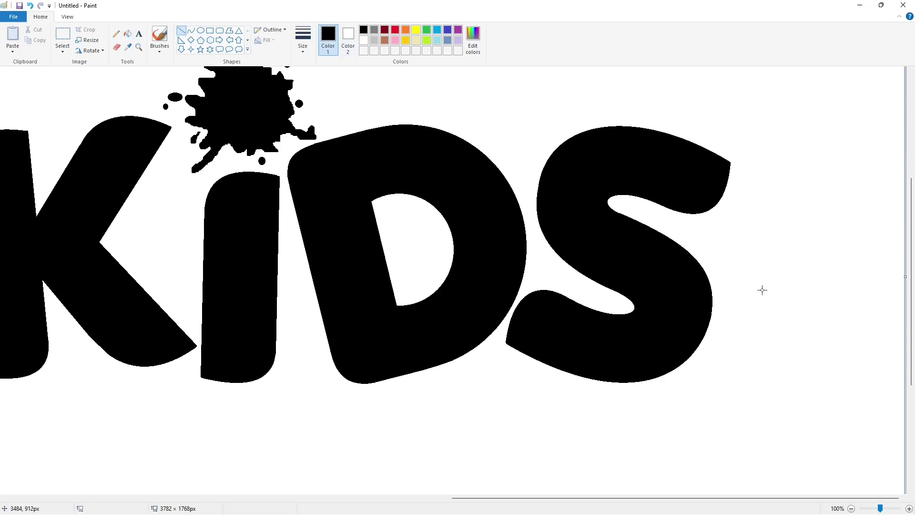
# Step: Copy the area around the KiDS lettering with its splat and widen the canvas to 7096 px
pyautogui.click(851, 509)
pyautogui.click(62, 34)
pyautogui.moveTo(375, 107); pyautogui.dragTo(866, 424)
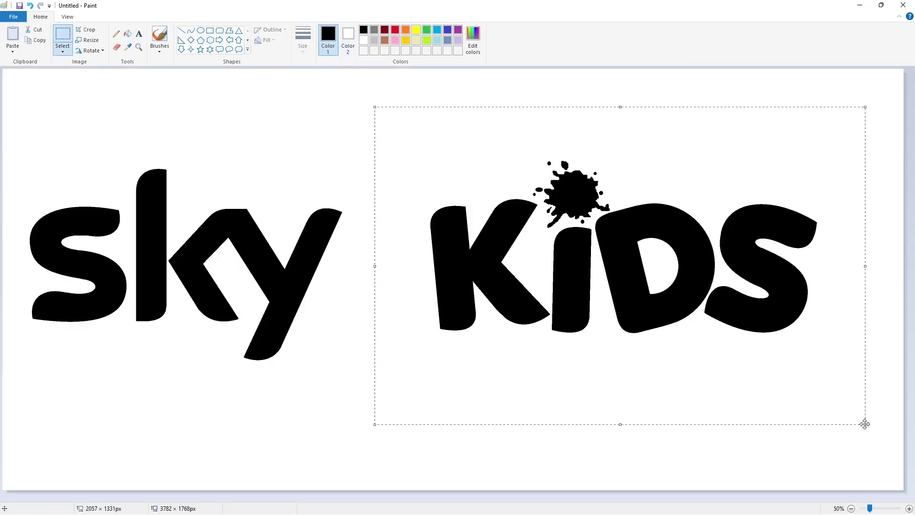
pyautogui.click(851, 509)
pyautogui.moveTo(455, 174); pyautogui.dragTo(848, 174)
pyautogui.click(909, 508)
pyautogui.hscroll(5, 528, 482)
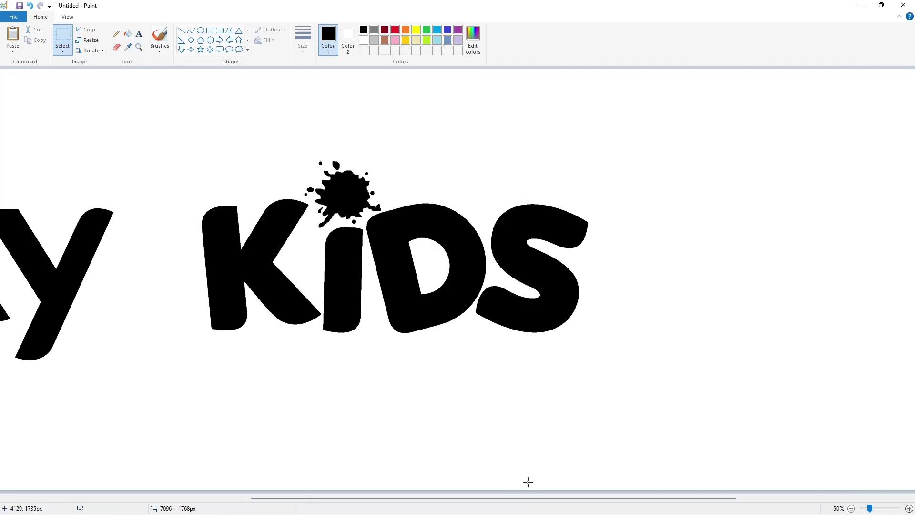
# Step: Paste the KiDS copy with a transparent selection and place it in the empty area right of the original
pyautogui.hotkey('ctrl', 'v')
pyautogui.click(63, 50)
pyautogui.click(82, 139)
pyautogui.moveTo(103, 155); pyautogui.dragTo(443, 205)
pyautogui.click(341, 195)
pyautogui.hscroll(-5, 267, 188)
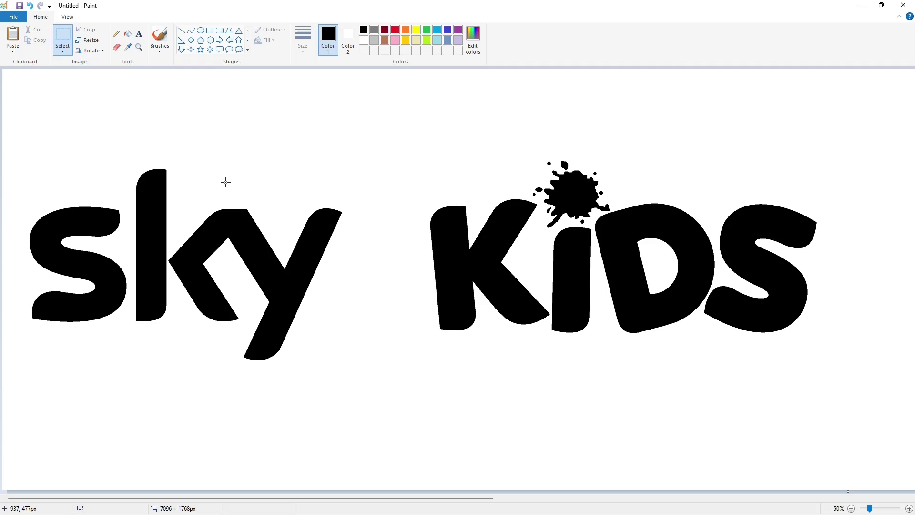
pyautogui.click(220, 30)
pyautogui.moveTo(371, 152)
pyautogui.mouseDown()
pyautogui.moveTo(563, 314)
pyautogui.moveTo(702, 382)
pyautogui.mouseUp()
pyautogui.moveTo(419, 227); pyautogui.dragTo(427, 239)
pyautogui.hotkey('ctrl', '+')
pyautogui.hotkey('ctrl', '+')
pyautogui.hotkey('ctrl', '+')
pyautogui.hotkey('ctrl', '+')
pyautogui.hotkey('ctrl', '+')
pyautogui.hotkey('ctrl', '+')
pyautogui.hotkey('ctrl', '+')
pyautogui.hotkey('ctrl', '+')
pyautogui.hotkey('ctrl', '+')
pyautogui.hotkey('ctrl', '+')
pyautogui.hotkey('ctrl', '+')
pyautogui.hotkey('ctrl', '+')
pyautogui.hotkey('ctrl', '+')
pyautogui.hotkey('ctrl', '+')
pyautogui.hotkey('ctrl', '+')
pyautogui.hotkey('ctrl', '+')
pyautogui.hotkey('ctrl', '+')
pyautogui.hotkey('ctrl', '+')
pyautogui.hotkey('ctrl', '+')
pyautogui.hotkey('ctrl', '+')
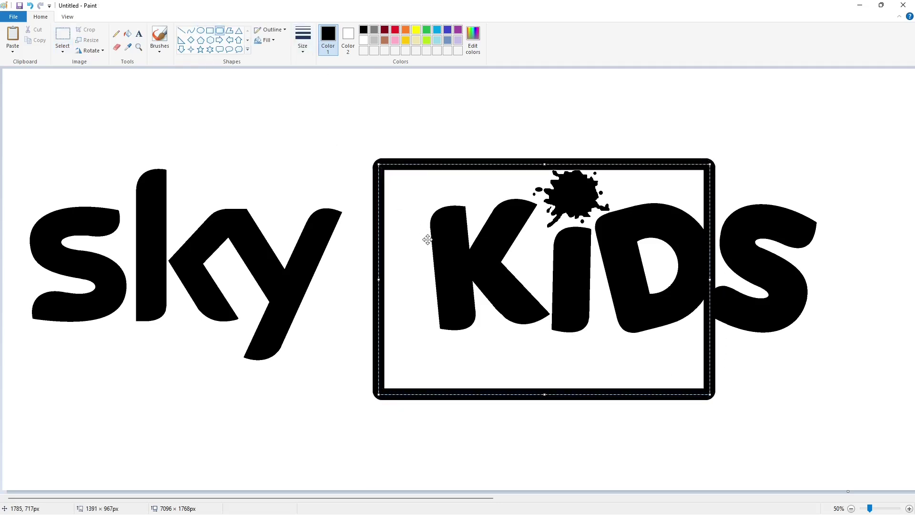
pyautogui.hotkey('ctrl', 'z')
# Step: Choose a thinner outline and frame the KiDS lettering with a black square-cornered rectangle about 2066 px wide
pyautogui.click(303, 38)
pyautogui.click(313, 96)
pyautogui.moveTo(369, 143); pyautogui.dragTo(801, 372)
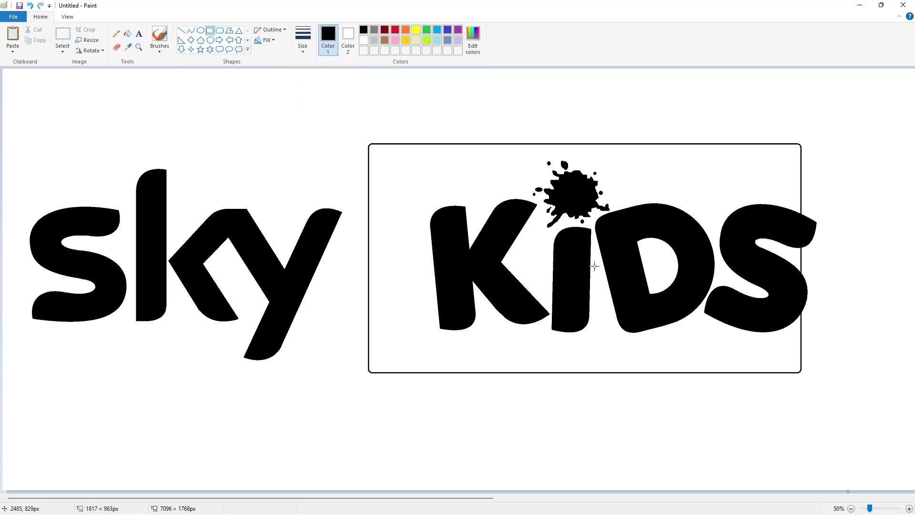
pyautogui.hotkey('ctrl', 'z')
pyautogui.moveTo(368, 133); pyautogui.dragTo(876, 382)
pyautogui.moveTo(622, 383); pyautogui.dragTo(637, 373)
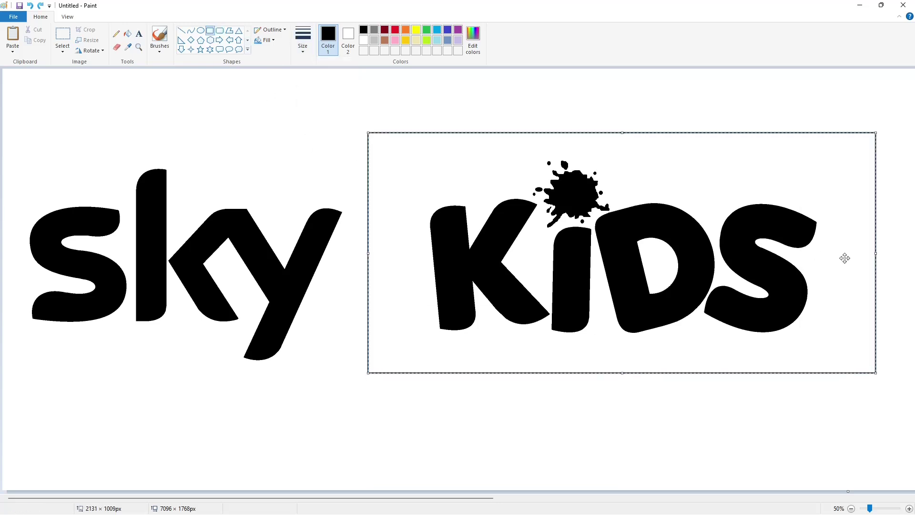
pyautogui.moveTo(876, 253); pyautogui.dragTo(866, 258)
pyautogui.moveTo(368, 250); pyautogui.dragTo(374, 253)
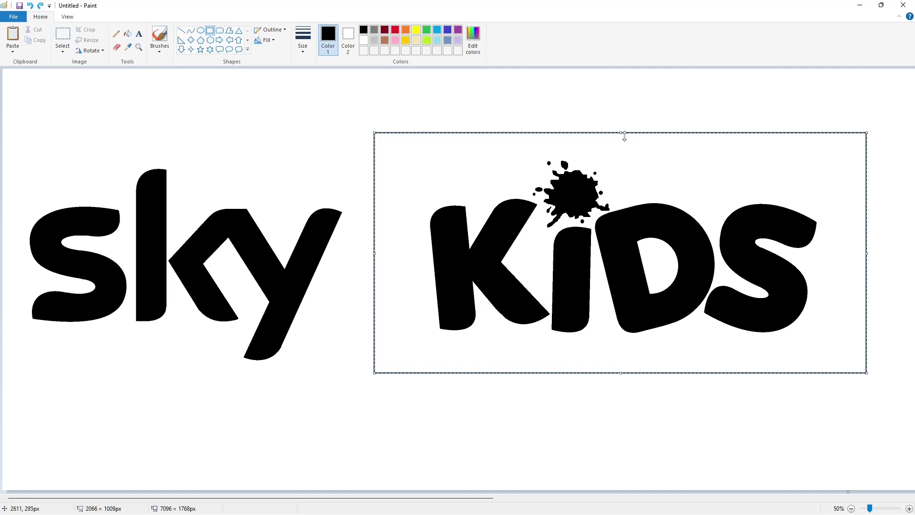
pyautogui.moveTo(624, 134); pyautogui.dragTo(627, 157)
pyautogui.click(444, 96)
# Step: Fill the rectangle's background, its outline and the hole of the D purple
pyautogui.click(128, 34)
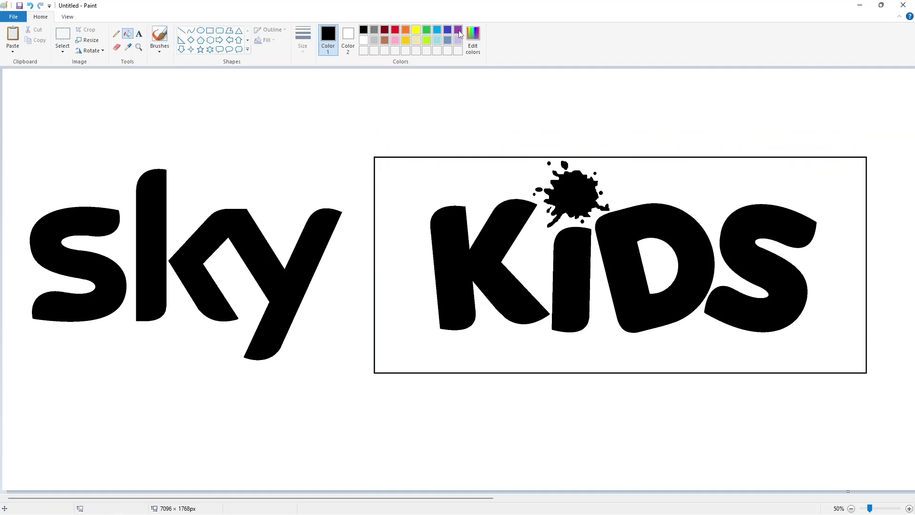
pyautogui.click(457, 29)
pyautogui.click(597, 260)
pyautogui.click(658, 267)
pyautogui.click(420, 157)
# Step: Draw a small black circle outline above the word sky and copy the area around it
pyautogui.click(363, 30)
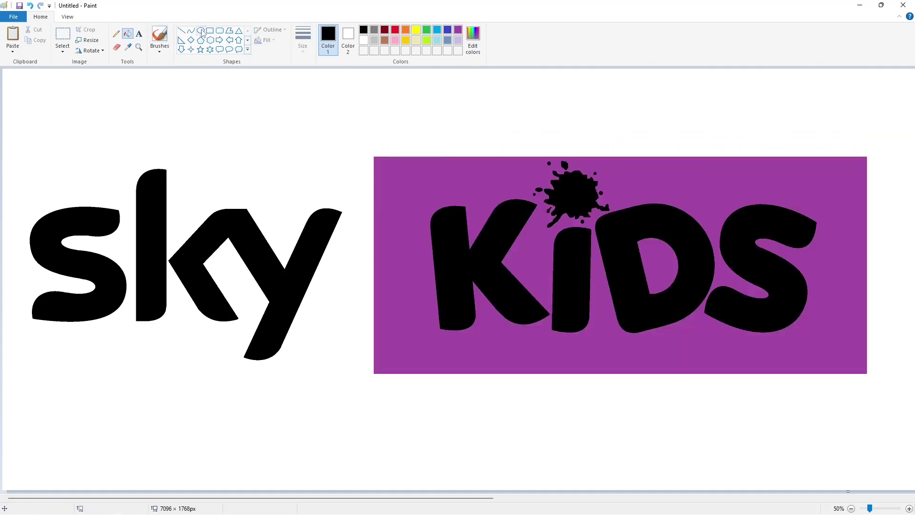
pyautogui.click(200, 30)
pyautogui.moveTo(373, 157)
pyautogui.mouseDown()
pyautogui.moveTo(406, 191)
pyautogui.moveTo(257, 119)
pyautogui.mouseUp()
pyautogui.click(63, 36)
pyautogui.moveTo(205, 86); pyautogui.dragTo(318, 163)
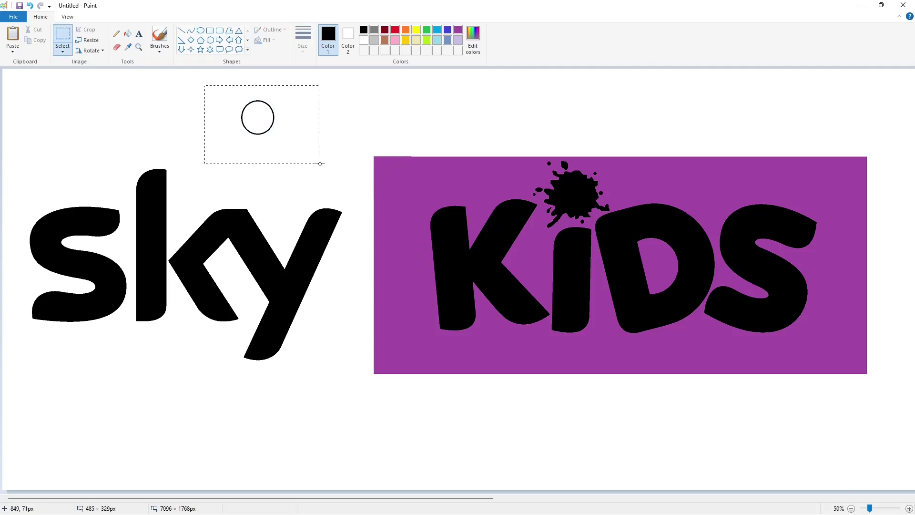
# Step: Paste a copy of the circle into the purple rectangle's top-left corner so that it touches both edges
pyautogui.click(910, 508)
pyautogui.hscroll(10, 291, 490)
pyautogui.hotkey('ctrl', 'v')
pyautogui.moveTo(131, 147); pyautogui.dragTo(334, 294)
pyautogui.press('Left')
pyautogui.press('Left')
pyautogui.press('Left')
pyautogui.press('Left')
pyautogui.press('Left')
pyautogui.press('Left')
pyautogui.press('Left')
pyautogui.press('Left')
pyautogui.press('Left')
pyautogui.press('Left')
pyautogui.press('Left')
pyautogui.press('Left')
pyautogui.press('Left')
pyautogui.press('Left')
pyautogui.press('Left')
pyautogui.press('Left')
pyautogui.press('Left')
pyautogui.press('Left')
pyautogui.press('Left')
pyautogui.press('Left')
pyautogui.click(138, 73)
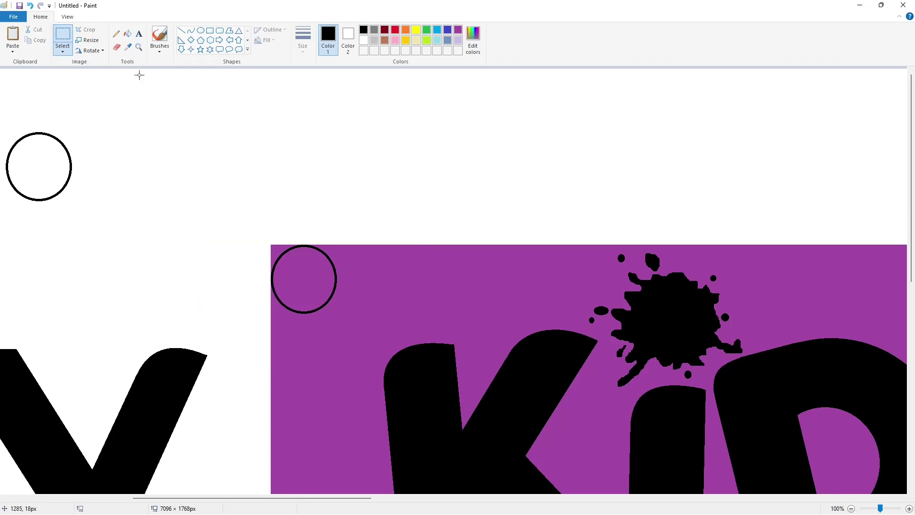
# Step: Round the rectangle's top-left corner by filling the area outside the circle white and the circle outline purple
pyautogui.click(128, 33)
pyautogui.click(363, 40)
pyautogui.click(279, 251)
pyautogui.click(458, 30)
pyautogui.click(336, 271)
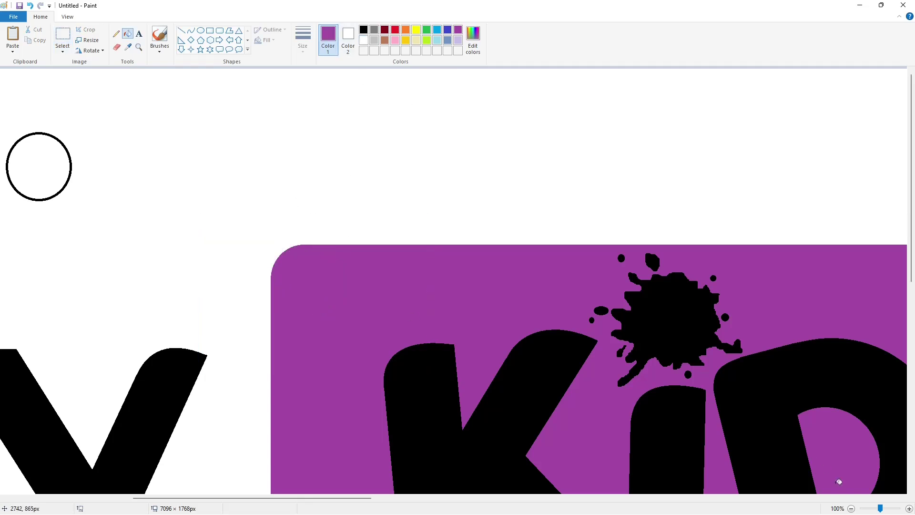
# Step: Paste another circle copy into the purple rectangle's top-right corner, touching both edges
pyautogui.click(851, 508)
pyautogui.hscroll(-5, 790, 430)
pyautogui.click(908, 508)
pyautogui.moveTo(238, 498); pyautogui.dragTo(556, 498)
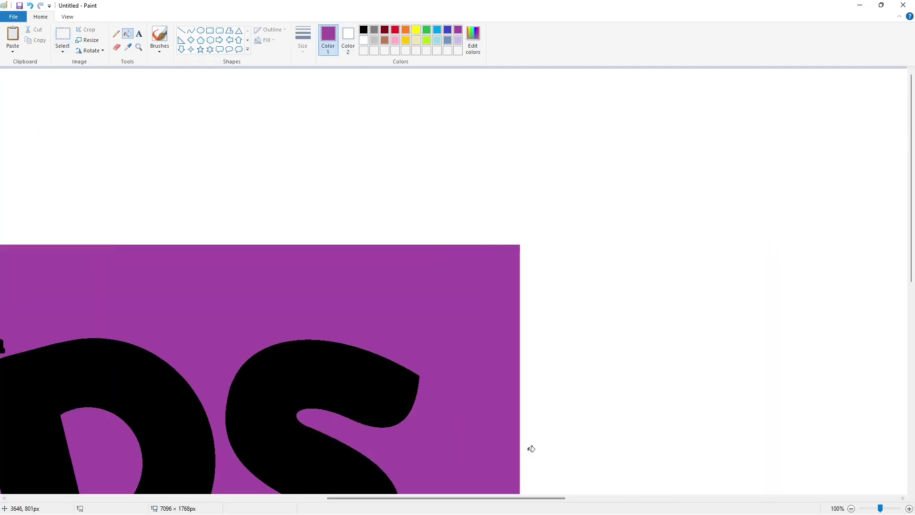
pyautogui.hotkey('ctrl', 'v')
pyautogui.moveTo(122, 150); pyautogui.dragTo(501, 299)
pyautogui.click(667, 305)
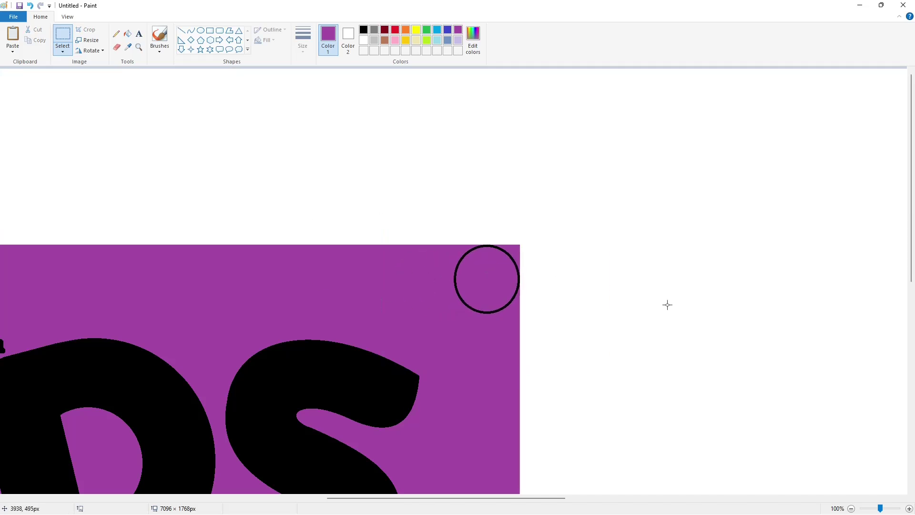
# Step: Paste circle copies into the purple rectangle's bottom-right and bottom-left corners, touching the edges
pyautogui.scroll(-10, 667, 304)
pyautogui.hotkey('ctrl', 'v')
pyautogui.moveTo(102, 116); pyautogui.dragTo(482, 210)
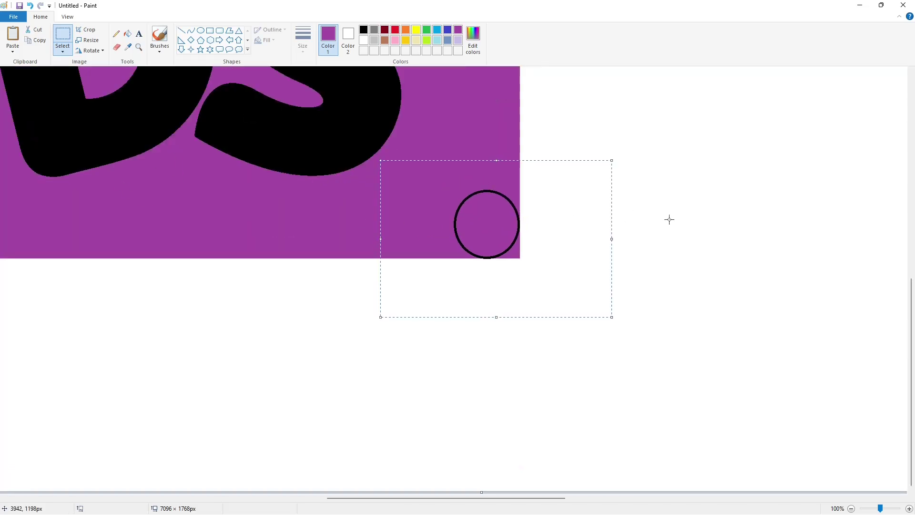
pyautogui.click(669, 219)
pyautogui.scroll(2, 644, 331)
pyautogui.hscroll(-10, 376, 472)
pyautogui.hotkey('ctrl', 'v')
pyautogui.moveTo(101, 145); pyautogui.dragTo(267, 345)
# Step: Round the rectangle's remaining three corners by filling the areas outside the circles white and the circle outlines purple
pyautogui.click(127, 33)
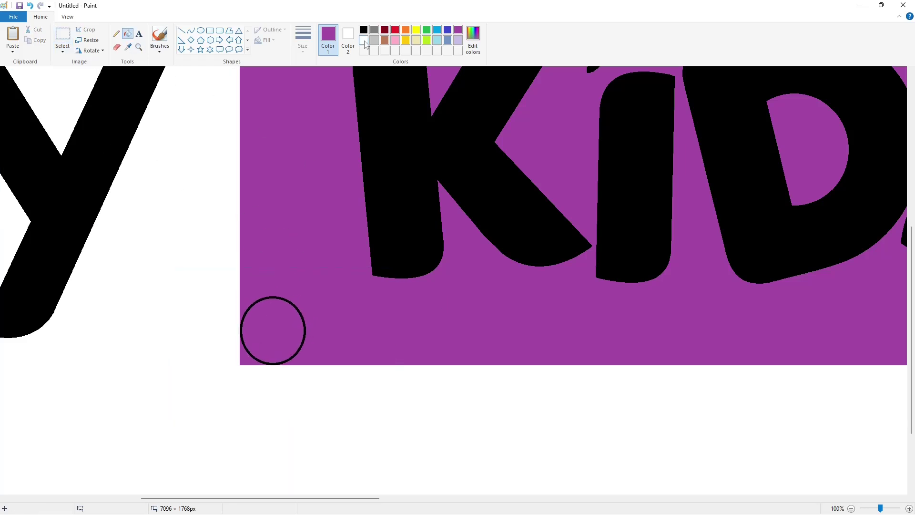
pyautogui.hscroll(10, 248, 496)
pyautogui.scroll(6, 271, 361)
pyautogui.scroll(-4, 267, 243)
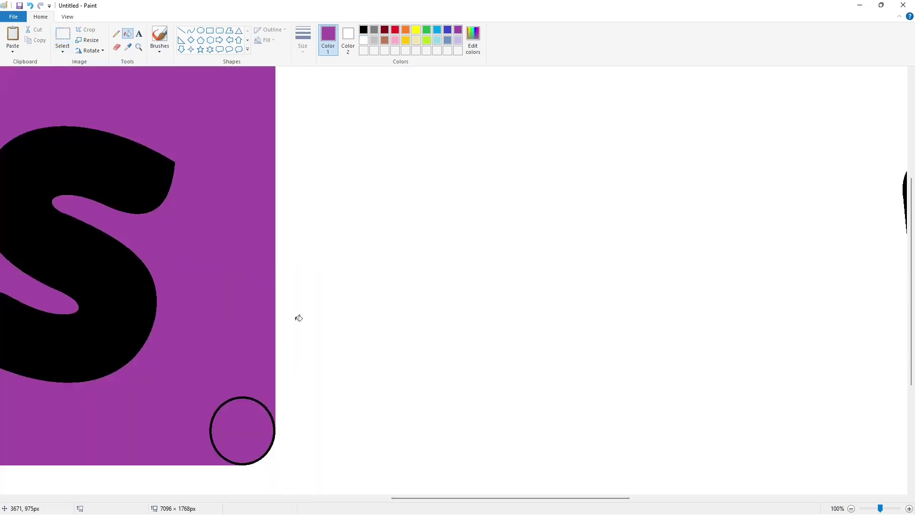
pyautogui.scroll(-3, 298, 318)
pyautogui.click(266, 246)
pyautogui.moveTo(413, 497); pyautogui.dragTo(166, 497)
pyautogui.click(284, 204)
pyautogui.click(851, 508)
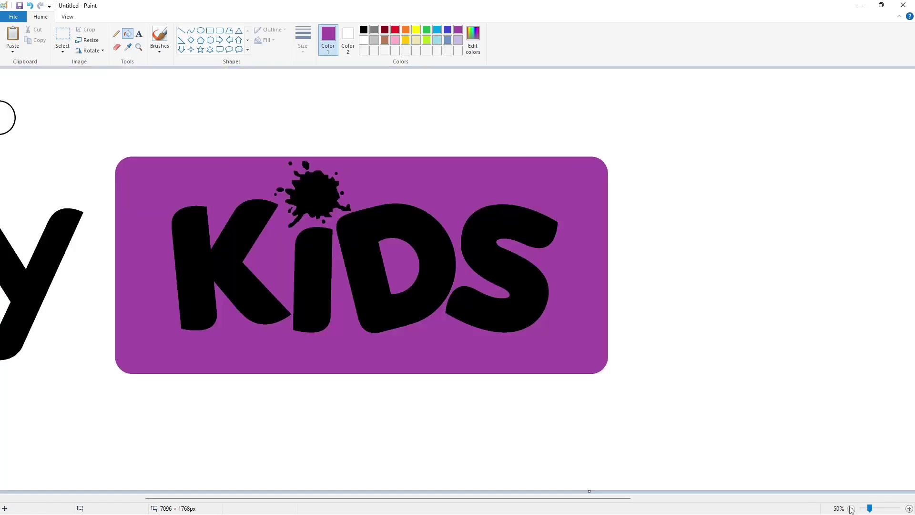
# Step: Fill the KiDS letters and the main body of the splat brown
pyautogui.hscroll(-4, 650, 421)
pyautogui.click(384, 40)
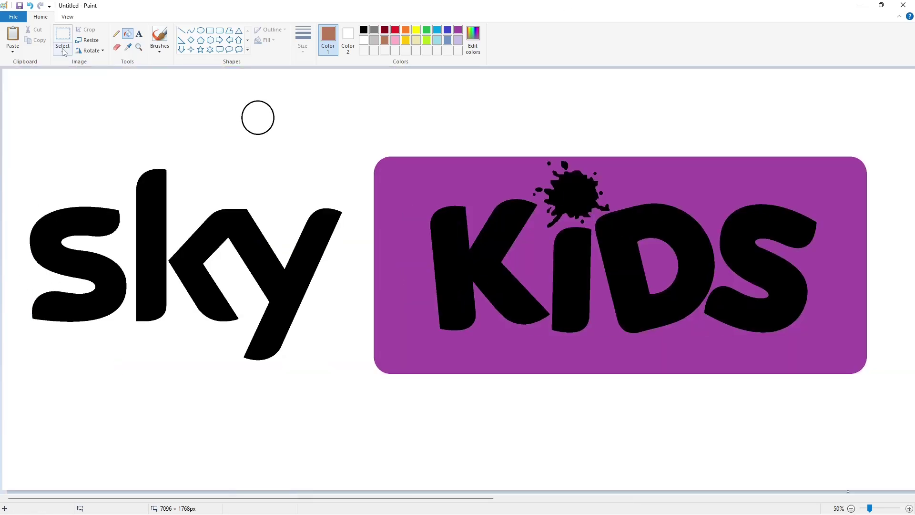
pyautogui.click(453, 267)
pyautogui.click(589, 267)
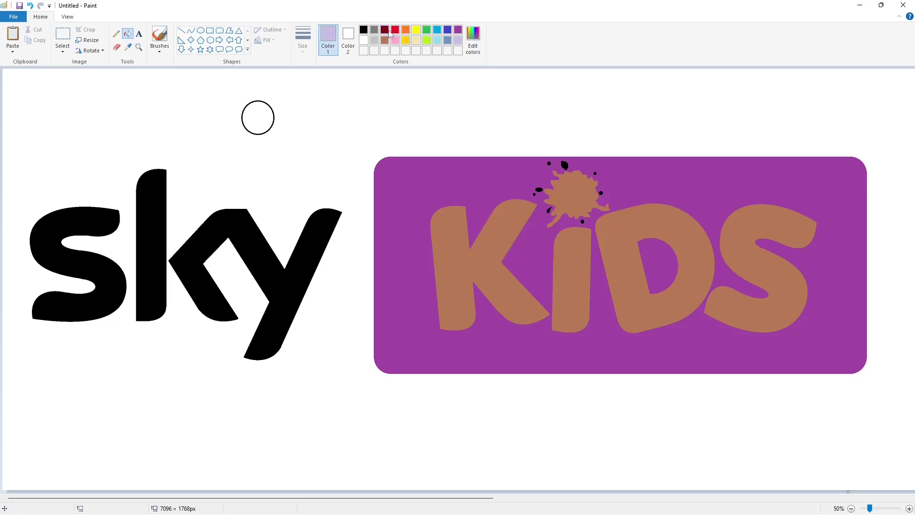
# Step: Fill all letters of the word sky purple
pyautogui.click(458, 30)
pyautogui.click(222, 229)
pyautogui.click(152, 243)
pyautogui.click(100, 243)
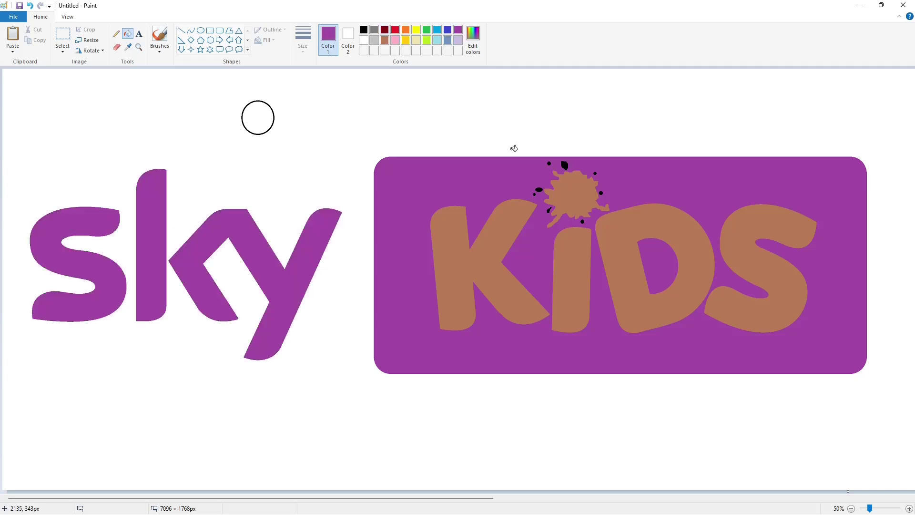
# Step: Draw a thin black, slightly rising line about 3681 px wide across the whole logo from sky through KiDS
pyautogui.click(363, 29)
pyautogui.click(181, 30)
pyautogui.click(302, 38)
pyautogui.click(325, 93)
pyautogui.moveTo(24, 270)
pyautogui.mouseDown()
pyautogui.moveTo(848, 290)
pyautogui.moveTo(897, 246)
pyautogui.mouseUp()
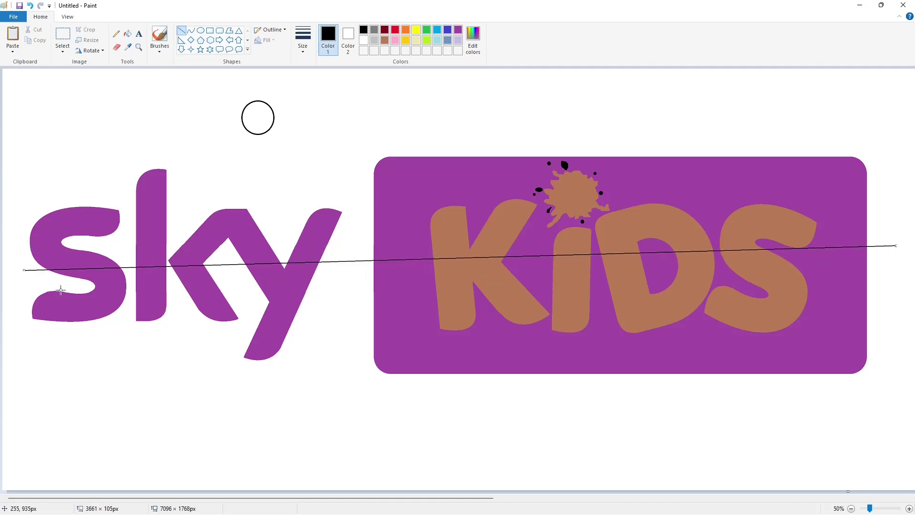
pyautogui.moveTo(24, 270); pyautogui.dragTo(19, 275)
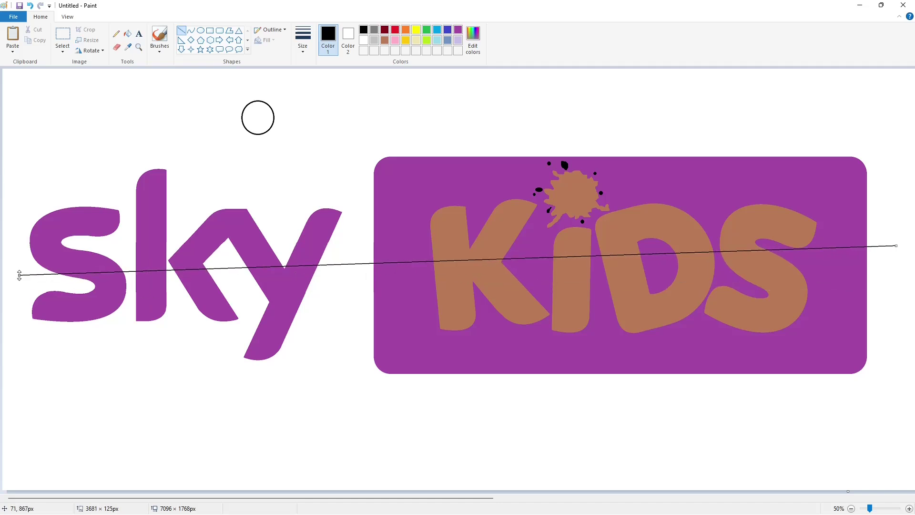
pyautogui.click(281, 435)
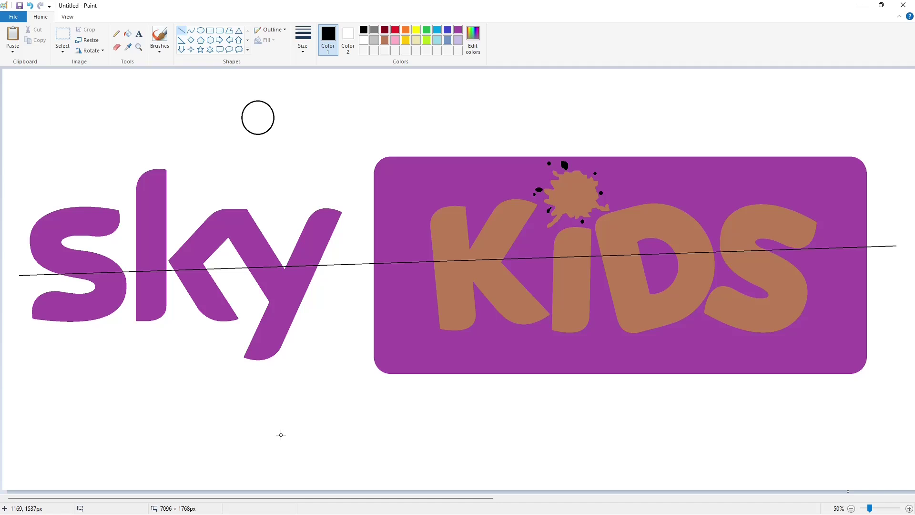
# Step: Cut the black line with short white lines at both edges of the s and beside the k's stem
pyautogui.scroll(1, 371, 387)
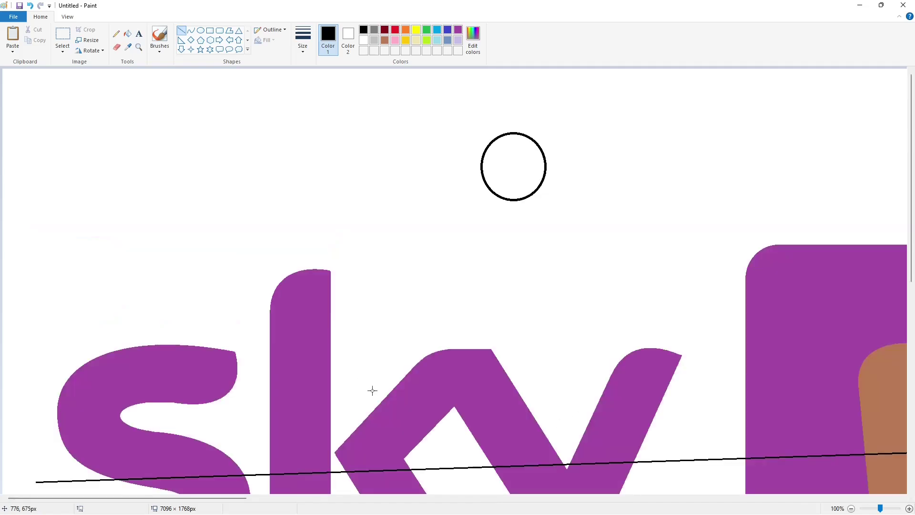
pyautogui.scroll(-3, 373, 390)
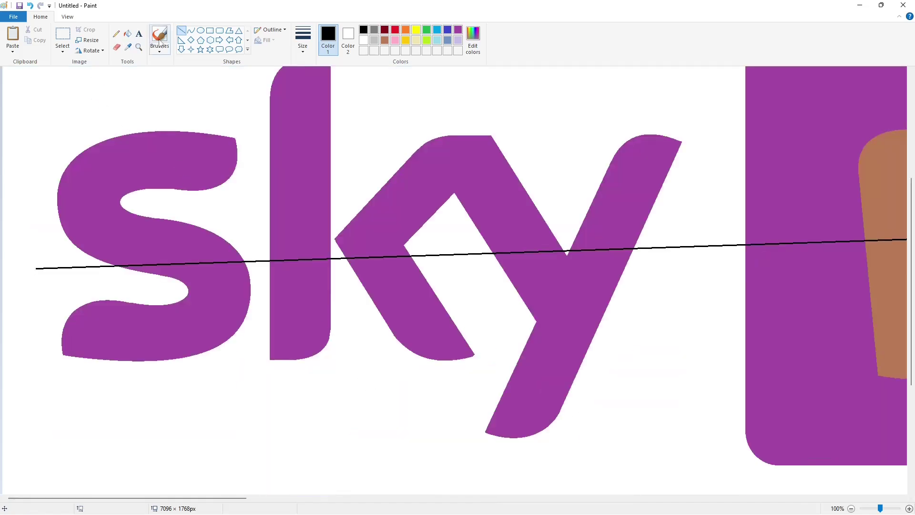
pyautogui.click(303, 41)
pyautogui.click(319, 103)
pyautogui.click(363, 41)
pyautogui.moveTo(110, 262); pyautogui.dragTo(134, 269)
pyautogui.moveTo(127, 267); pyautogui.dragTo(127, 270)
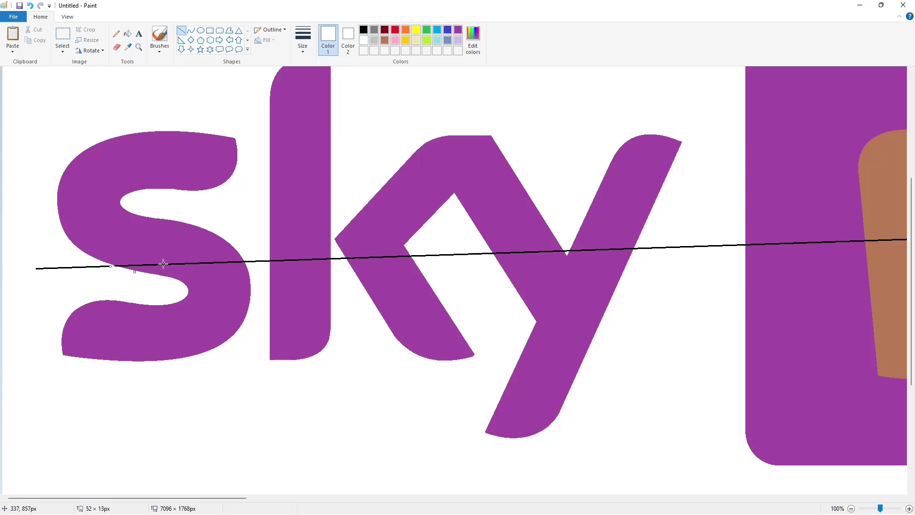
pyautogui.click(184, 261)
pyautogui.moveTo(246, 267); pyautogui.dragTo(264, 274)
pyautogui.moveTo(332, 253); pyautogui.dragTo(332, 269)
# Step: Fill the line pieces outside the s, on its left and between it and the k, white
pyautogui.click(128, 34)
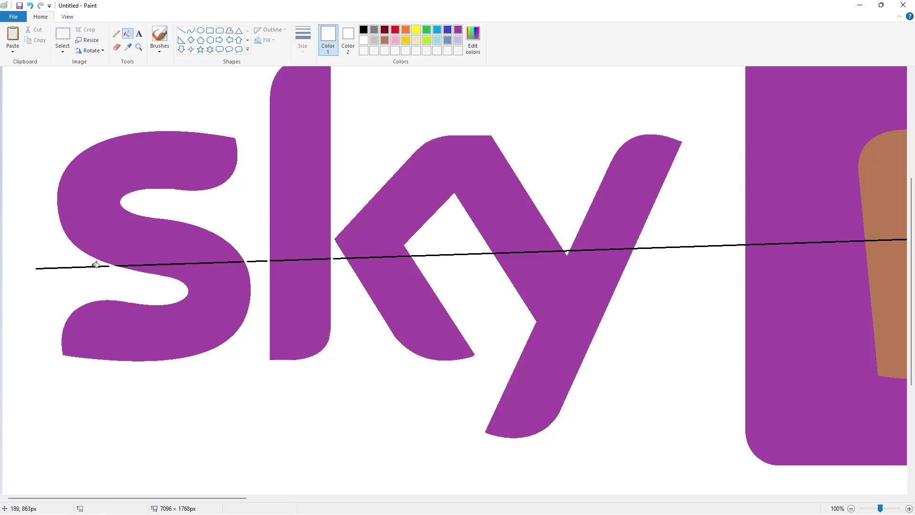
pyautogui.click(96, 266)
pyautogui.click(851, 508)
# Step: Break the black line inside the s near its right side and recolour the end piece purple
pyautogui.click(116, 34)
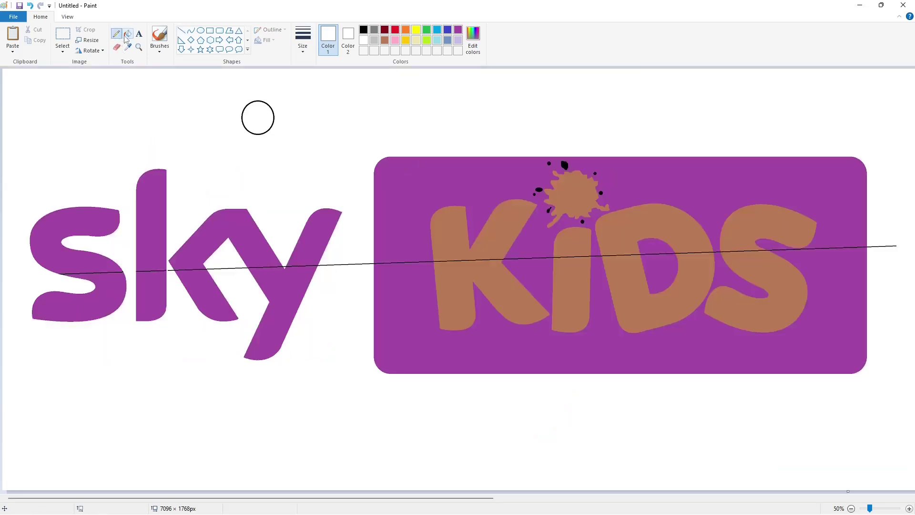
pyautogui.click(310, 44)
pyautogui.click(316, 126)
pyautogui.click(458, 29)
pyautogui.click(127, 34)
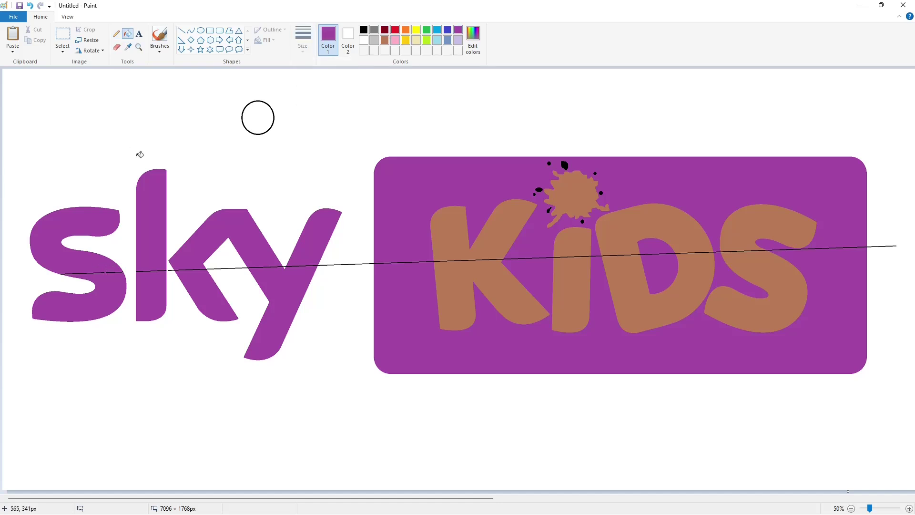
# Step: Bend a black curve from the shortened line's end down to the s's right edge and trim its overshoot with a short white line
pyautogui.click(192, 30)
pyautogui.click(364, 29)
pyautogui.moveTo(104, 272); pyautogui.dragTo(121, 282)
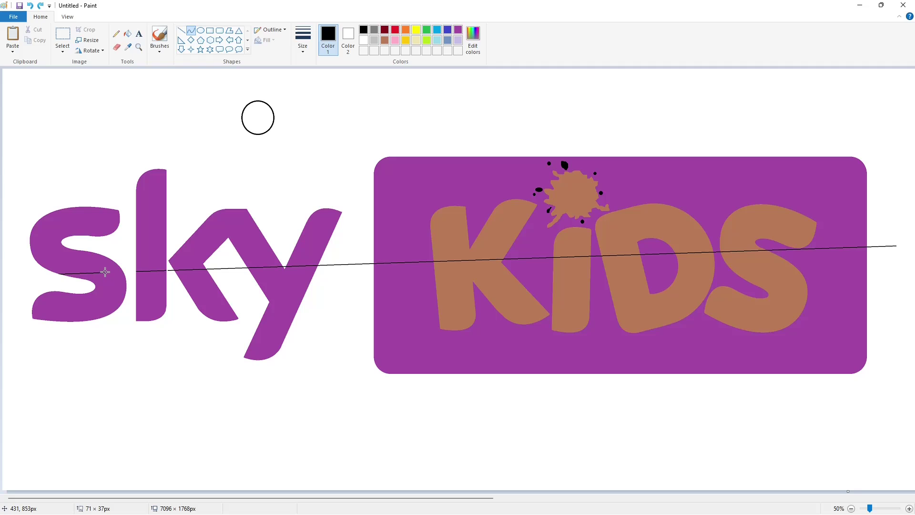
pyautogui.moveTo(105, 272); pyautogui.dragTo(126, 285)
pyautogui.click(117, 272)
pyautogui.click(119, 272)
pyautogui.click(168, 271)
pyautogui.click(909, 509)
pyautogui.click(181, 30)
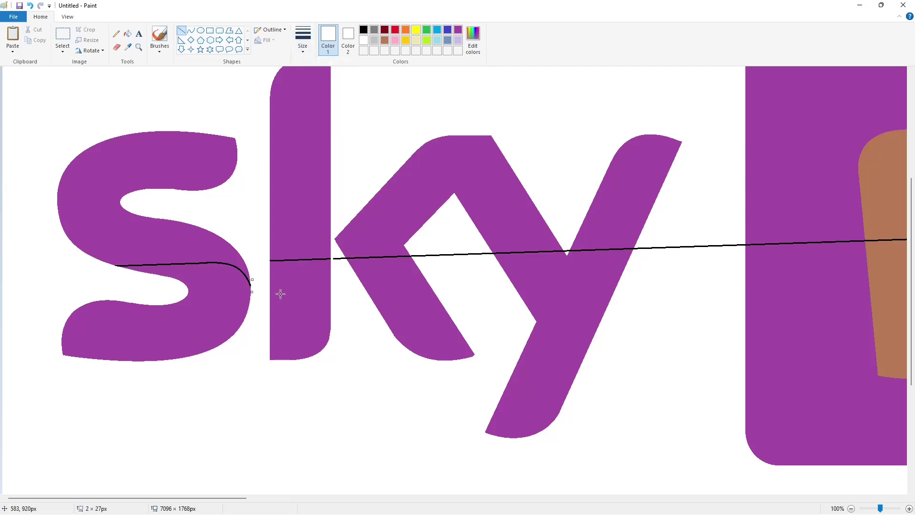
# Step: Fill the part of the s below the dividing line black
pyautogui.click(127, 34)
pyautogui.click(363, 30)
pyautogui.click(153, 329)
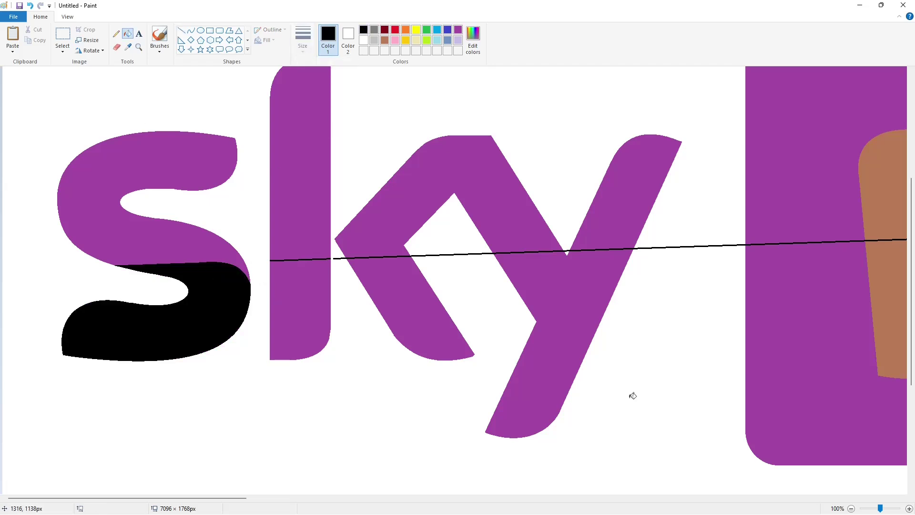
pyautogui.click(851, 508)
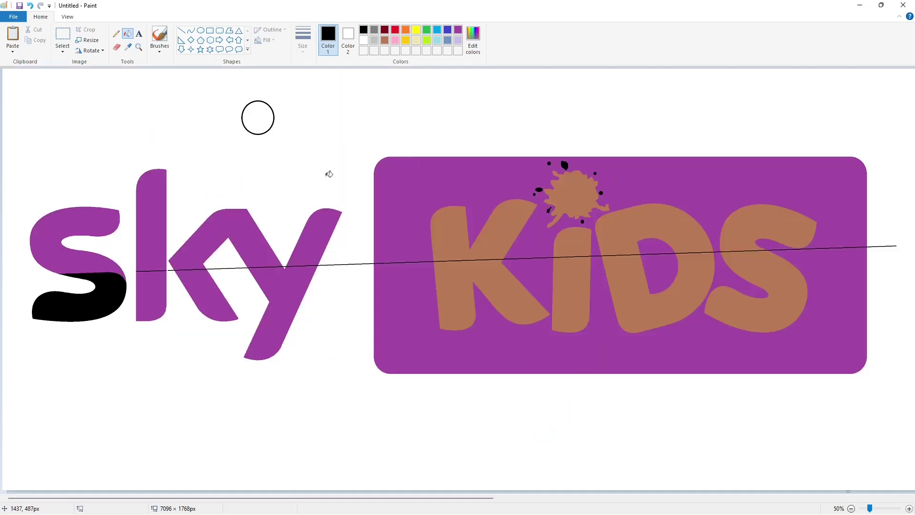
# Step: Break the black line inside the k's stem near both edges and recolour the two end pieces purple
pyautogui.click(116, 33)
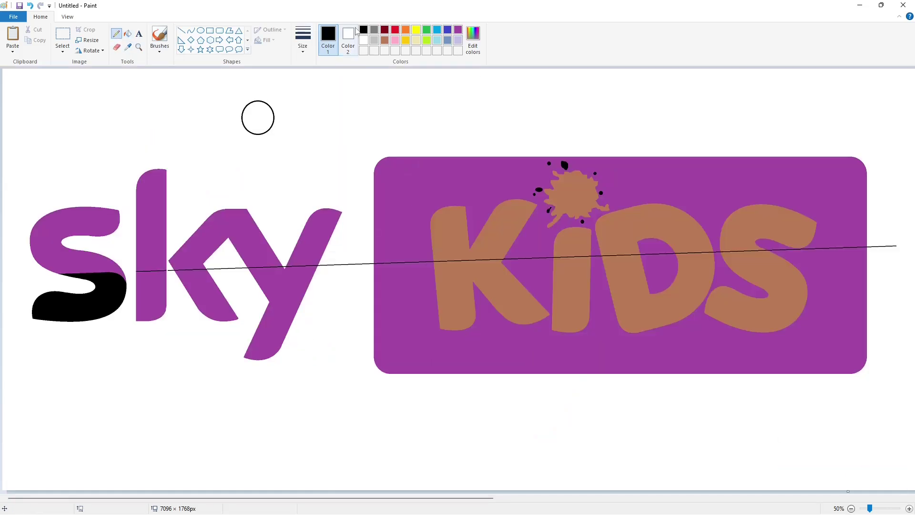
pyautogui.click(458, 30)
pyautogui.click(127, 34)
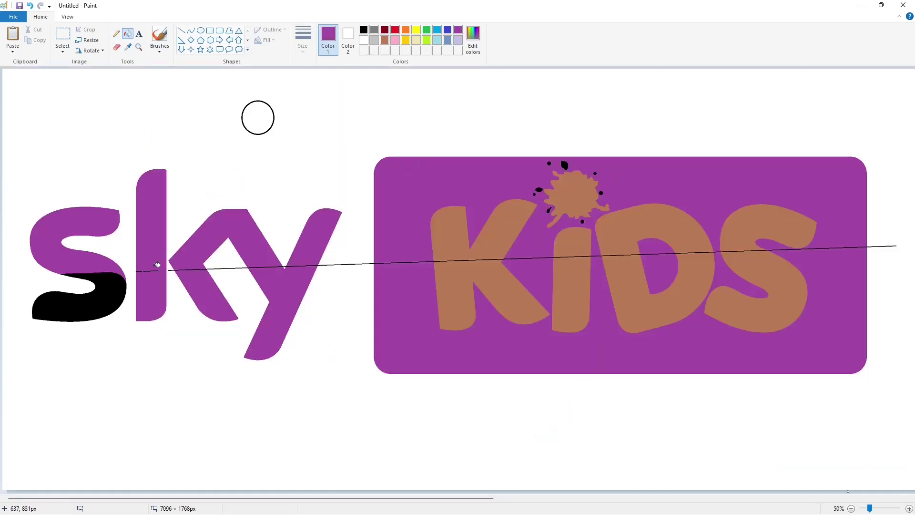
pyautogui.click(910, 509)
# Step: Draw black curves from the shortened line's ends to the stem's edges, bending down on the left and up on the right
pyautogui.click(363, 29)
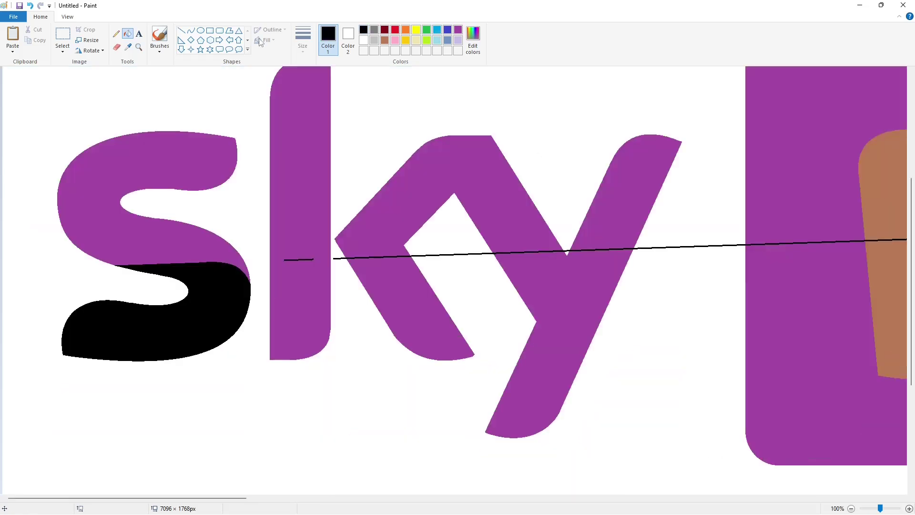
pyautogui.click(191, 30)
pyautogui.click(303, 39)
pyautogui.moveTo(284, 260); pyautogui.dragTo(269, 273)
pyautogui.click(275, 261)
pyautogui.click(275, 261)
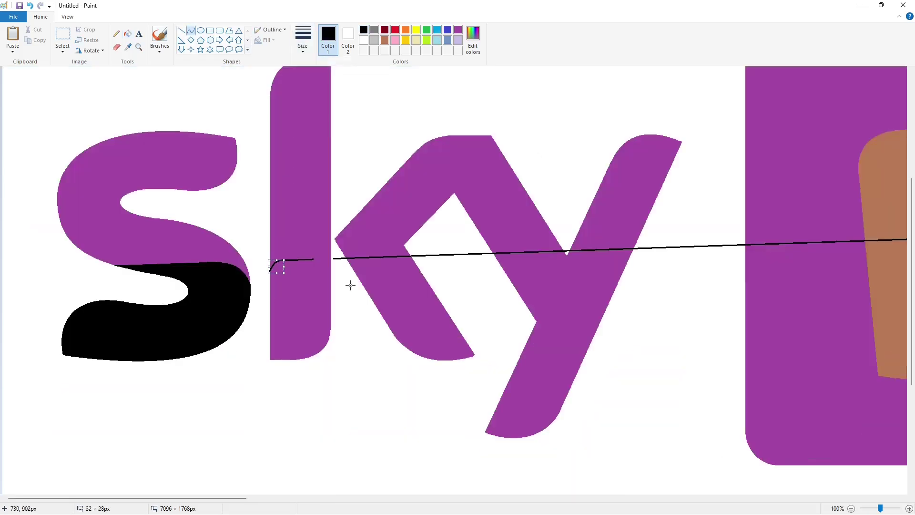
pyautogui.click(349, 284)
pyautogui.moveTo(321, 262); pyautogui.dragTo(329, 253)
# Step: Fill the lower part of the k's stem black and trim the curve's overshoot at its left edge with a white line
pyautogui.click(128, 34)
pyautogui.click(303, 309)
pyautogui.click(852, 508)
pyautogui.click(909, 509)
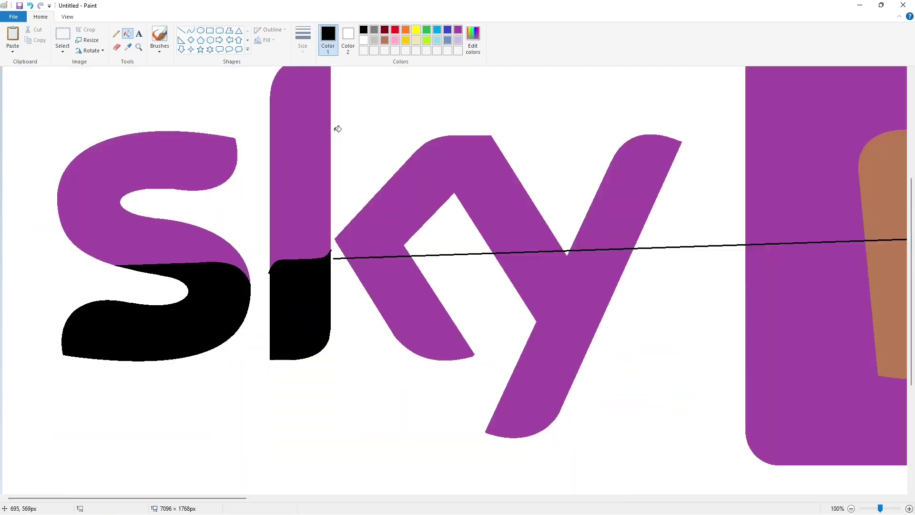
pyautogui.click(181, 32)
pyautogui.moveTo(266, 281); pyautogui.dragTo(266, 259)
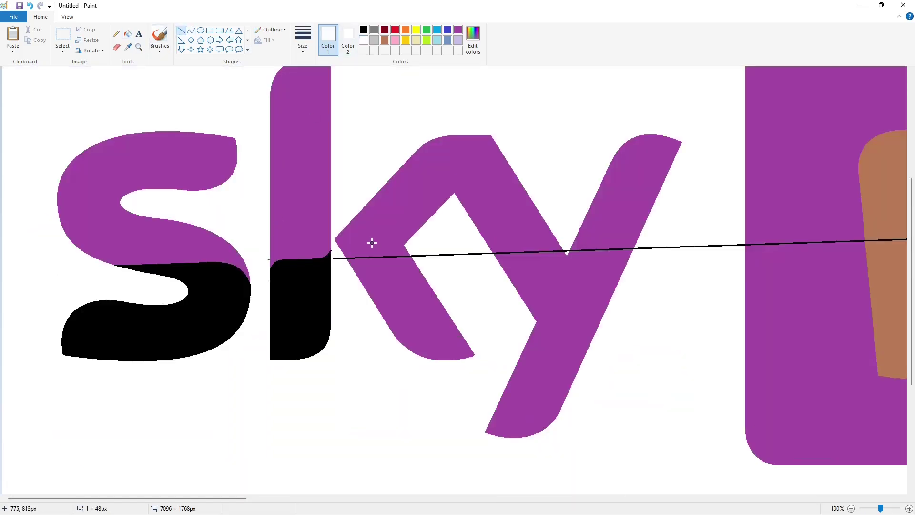
pyautogui.click(372, 243)
# Step: Cut the black line with white along both edges of the k's lower leg and fill the line pieces outside it white
pyautogui.moveTo(332, 233)
pyautogui.mouseDown()
pyautogui.moveTo(332, 263)
pyautogui.moveTo(351, 266)
pyautogui.mouseUp()
pyautogui.click(394, 262)
pyautogui.moveTo(409, 252); pyautogui.dragTo(417, 263)
pyautogui.click(128, 33)
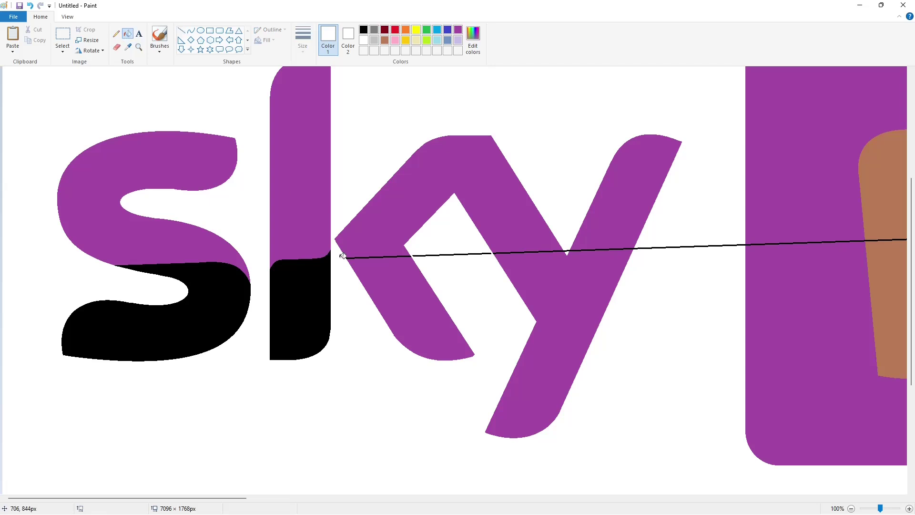
pyautogui.click(421, 255)
# Step: Break the black line inside the k's lower leg near both edges and recolour the end pieces purple
pyautogui.click(116, 47)
pyautogui.click(458, 30)
pyautogui.click(117, 34)
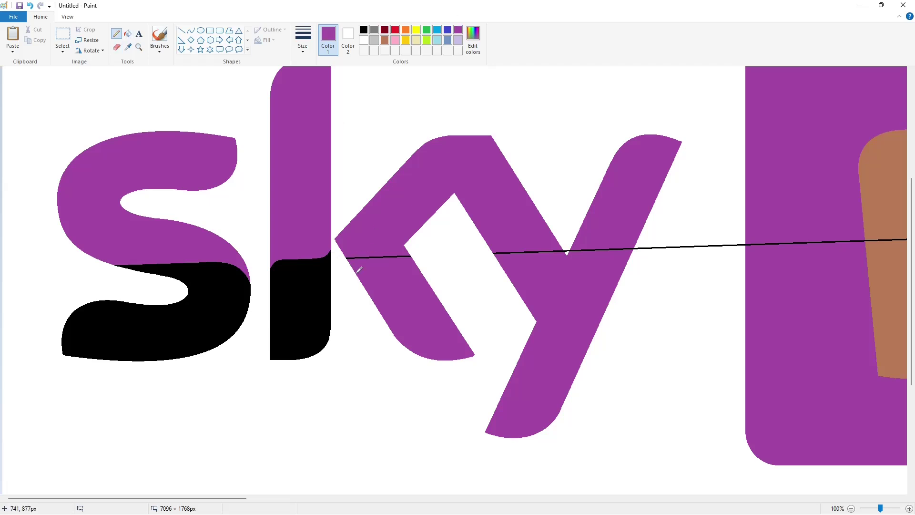
pyautogui.click(128, 34)
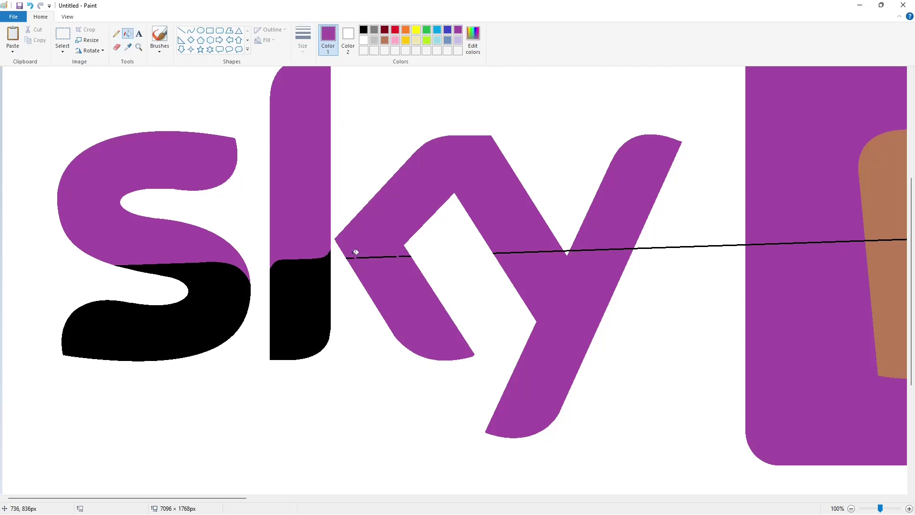
# Step: Draw black curves from the shortened line's ends to the k leg's edges, bending up on the left and down on the right
pyautogui.click(191, 30)
pyautogui.click(363, 30)
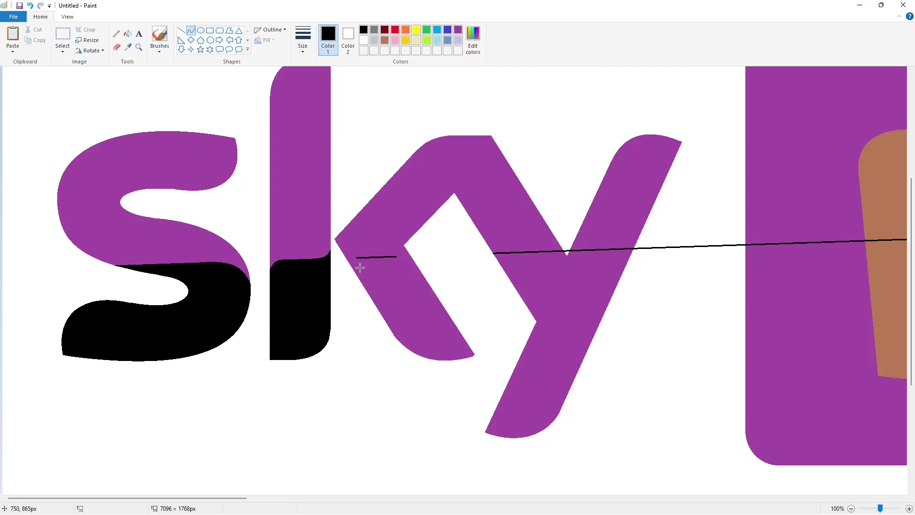
pyautogui.moveTo(357, 257); pyautogui.dragTo(341, 252)
pyautogui.click(350, 257)
pyautogui.click(350, 256)
pyautogui.click(413, 256)
pyautogui.moveTo(396, 256); pyautogui.dragTo(416, 262)
pyautogui.click(409, 258)
pyautogui.click(408, 258)
# Step: Trim both curve ends beside the k's leg with short white lines and fill the leg's lower part black
pyautogui.click(181, 30)
pyautogui.click(363, 40)
pyautogui.moveTo(340, 251); pyautogui.dragTo(348, 260)
pyautogui.moveTo(415, 258); pyautogui.dragTo(419, 266)
pyautogui.click(128, 33)
pyautogui.click(363, 30)
pyautogui.click(409, 286)
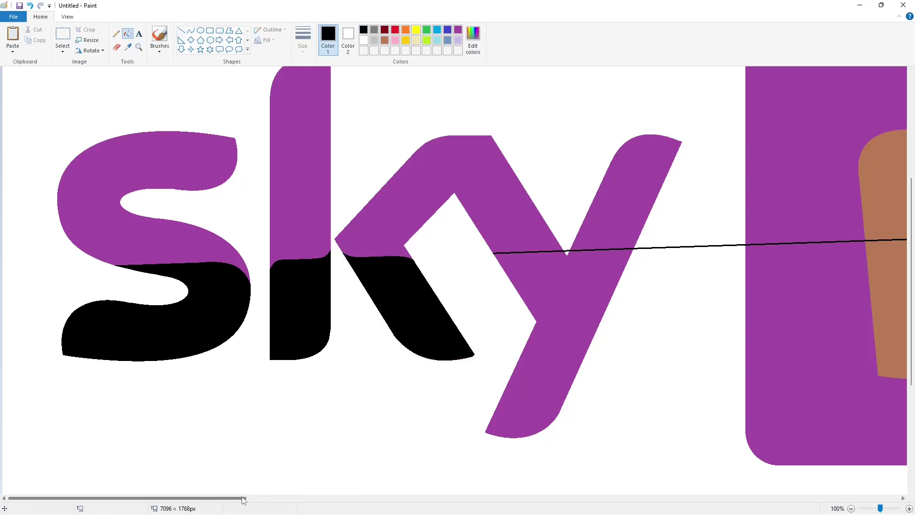
# Step: Cover the black line where it crosses the y's upper notch with short white lines
pyautogui.moveTo(190, 498); pyautogui.dragTo(248, 497)
pyautogui.click(181, 31)
pyautogui.click(364, 40)
pyautogui.click(378, 228)
pyautogui.moveTo(344, 248); pyautogui.dragTo(349, 246)
pyautogui.click(379, 241)
pyautogui.click(363, 204)
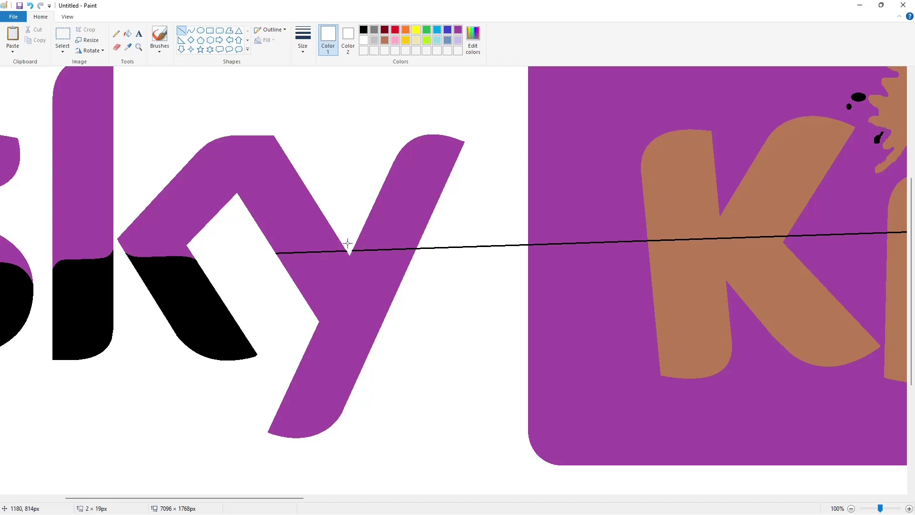
# Step: Break the black line inside the y near both edges and recolour its left end piece purple
pyautogui.click(117, 33)
pyautogui.click(458, 30)
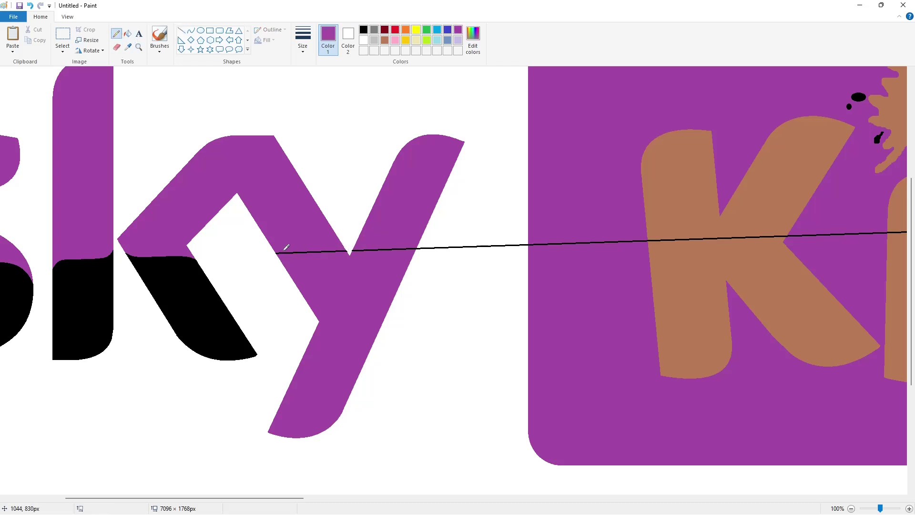
pyautogui.click(127, 33)
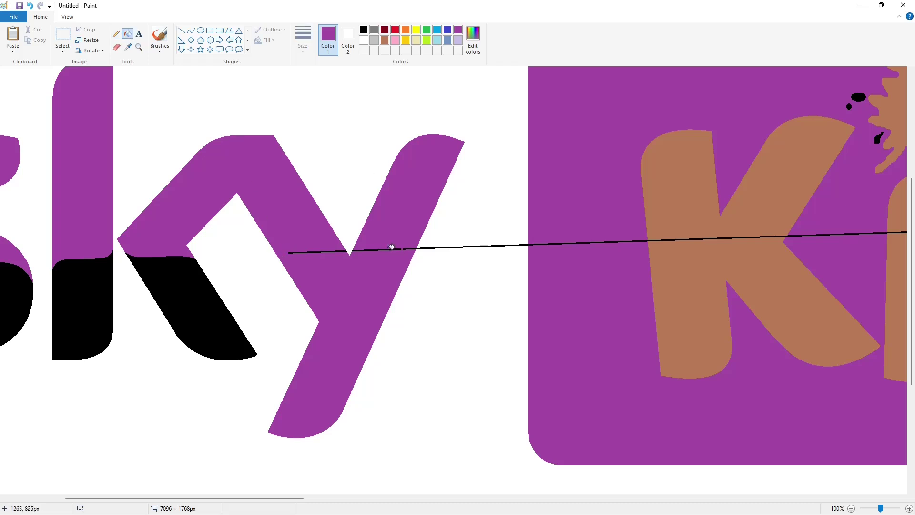
# Step: Cut the line along the y's right edge, fill the stretch up to the panel white and recolour the y's right end piece purple
pyautogui.click(364, 39)
pyautogui.click(181, 31)
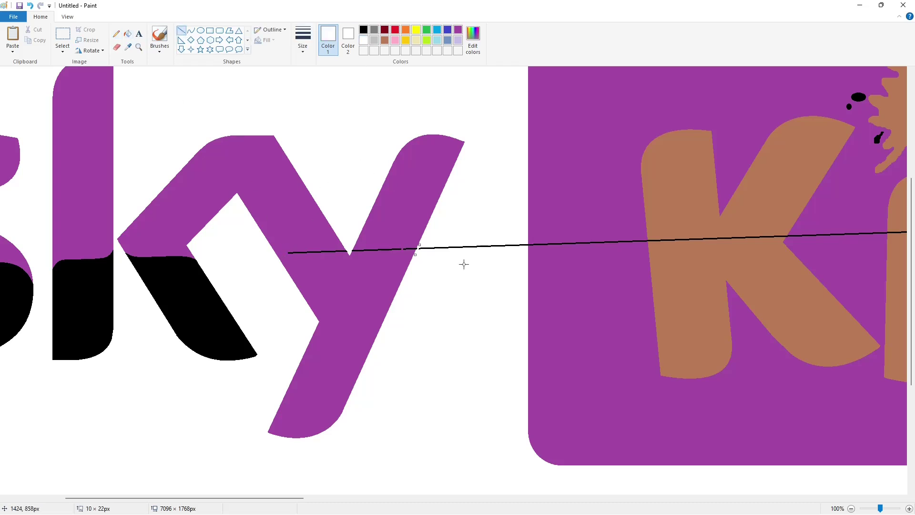
pyautogui.click(127, 34)
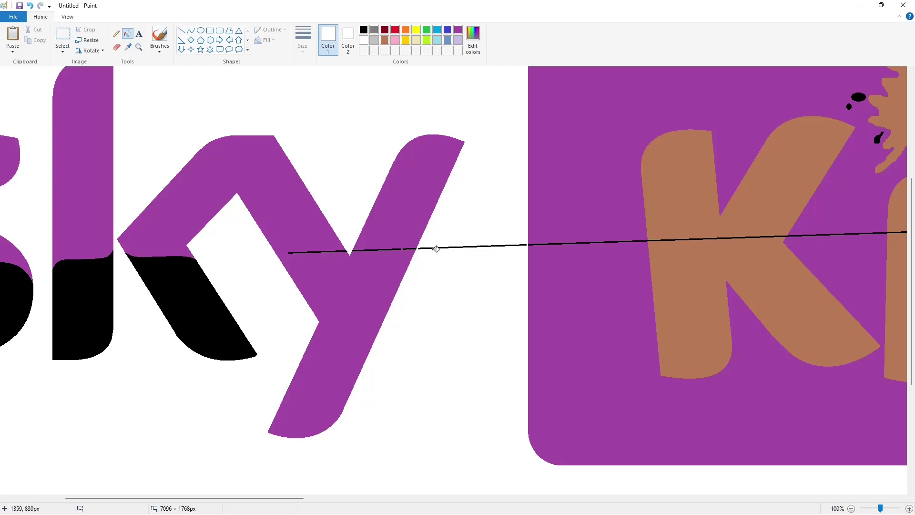
pyautogui.click(451, 246)
pyautogui.hotkey('ctrl', 'z')
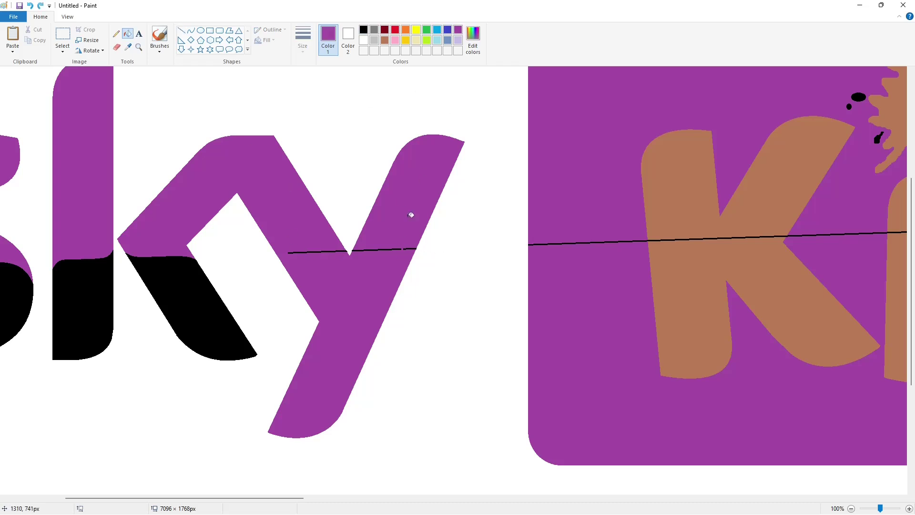
# Step: Draw black curves bending upward from both ends of the shortened line to the y's left and right edges
pyautogui.click(190, 30)
pyautogui.click(364, 29)
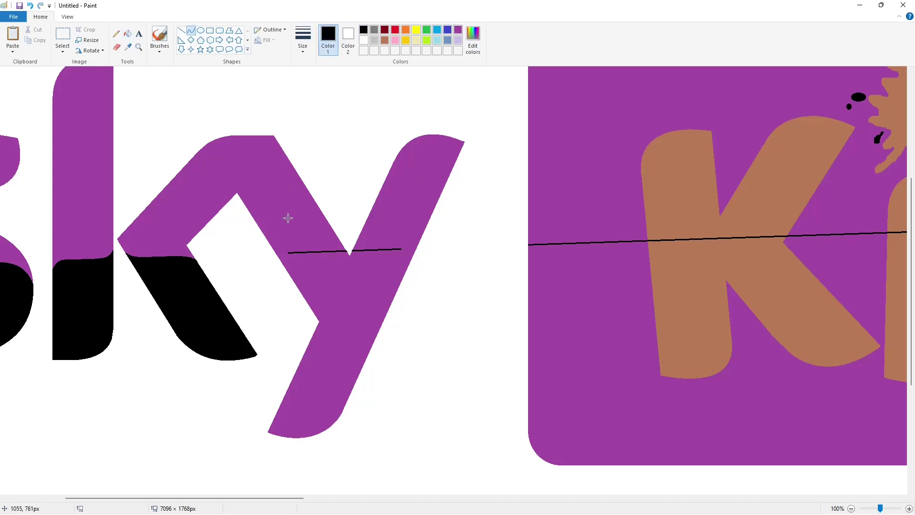
pyautogui.moveTo(287, 253); pyautogui.dragTo(272, 248)
pyautogui.click(282, 252)
pyautogui.click(281, 253)
pyautogui.click(323, 268)
pyautogui.moveTo(401, 249); pyautogui.dragTo(421, 241)
pyautogui.click(409, 248)
# Step: Trim both curve ends outside the y with white lines and fill the part below the dividing line black
pyautogui.click(181, 30)
pyautogui.click(364, 40)
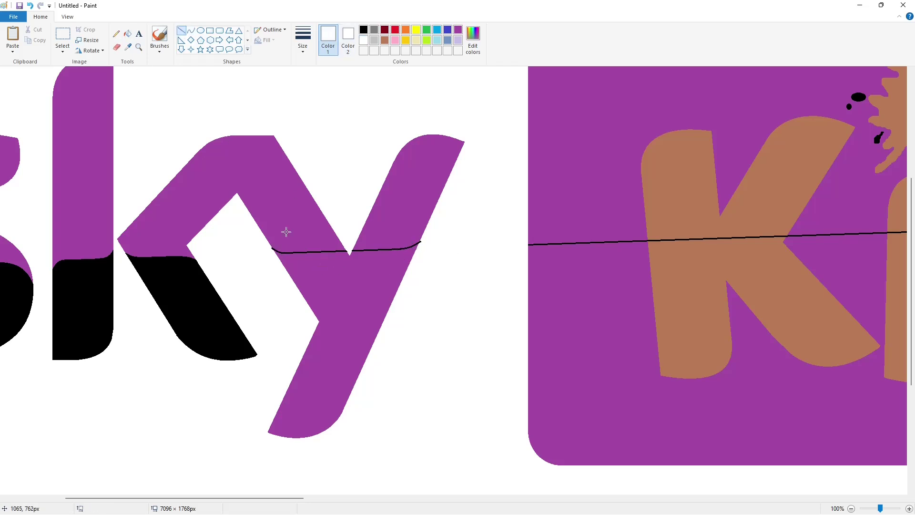
pyautogui.moveTo(269, 242); pyautogui.dragTo(278, 256)
pyautogui.click(303, 260)
pyautogui.moveTo(422, 237); pyautogui.dragTo(413, 255)
pyautogui.click(445, 260)
pyautogui.click(127, 33)
pyautogui.click(363, 29)
pyautogui.click(372, 286)
# Step: Break the black line inside the KiDS panel near its left and right edges with purple pencil marks
pyautogui.hscroll(3, 453, 303)
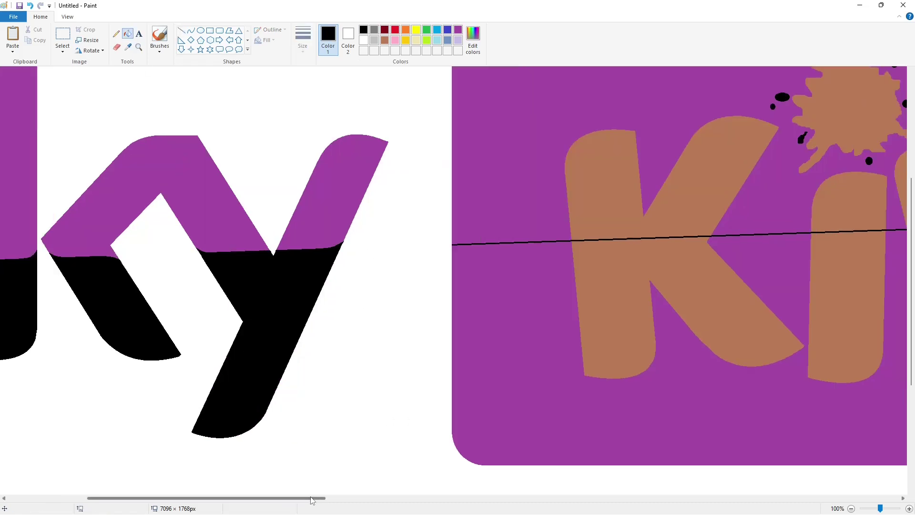
pyautogui.click(117, 33)
pyautogui.click(458, 29)
pyautogui.hscroll(10, 391, 251)
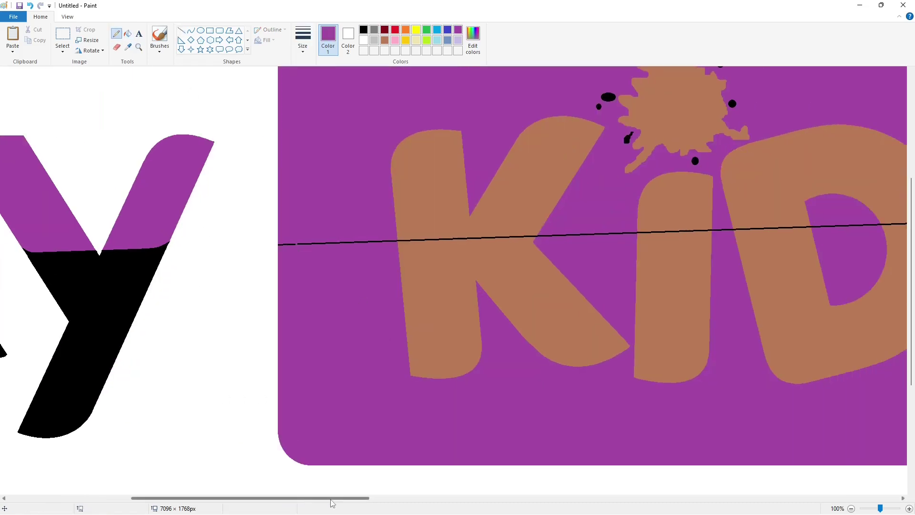
# Step: Fill the line piece beyond the panel's right edge white and recolour the end pieces inside the panel purple
pyautogui.click(363, 40)
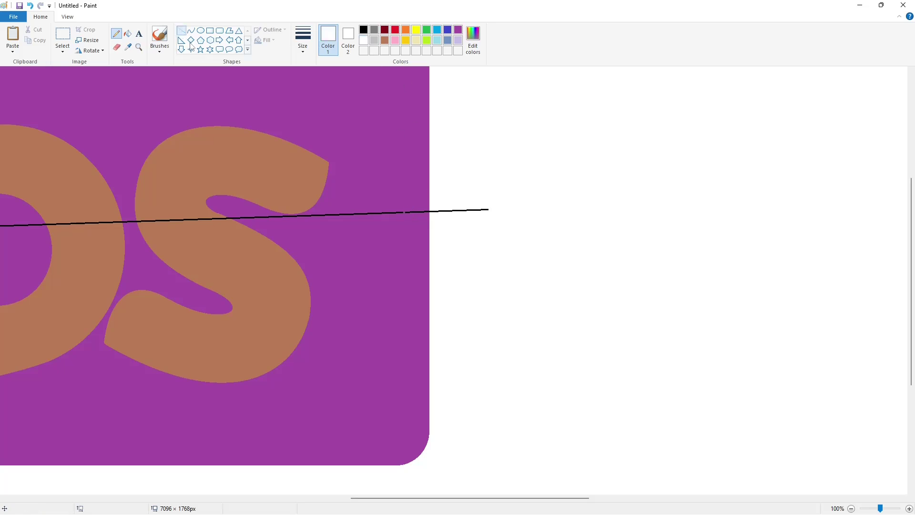
pyautogui.click(127, 33)
pyautogui.click(467, 209)
pyautogui.click(458, 30)
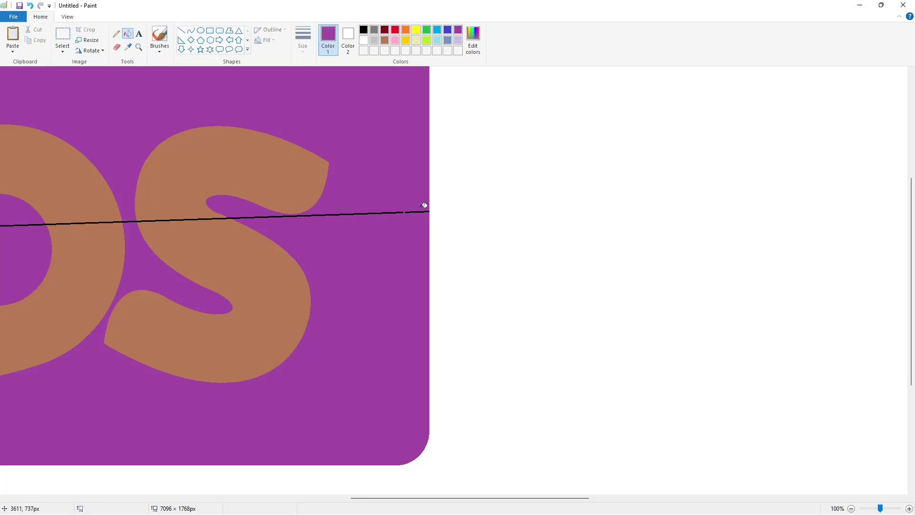
pyautogui.moveTo(423, 498); pyautogui.dragTo(219, 498)
# Step: Draw black curves from the line's ends to the panel's edges, bending down on the left and up on the right
pyautogui.click(191, 30)
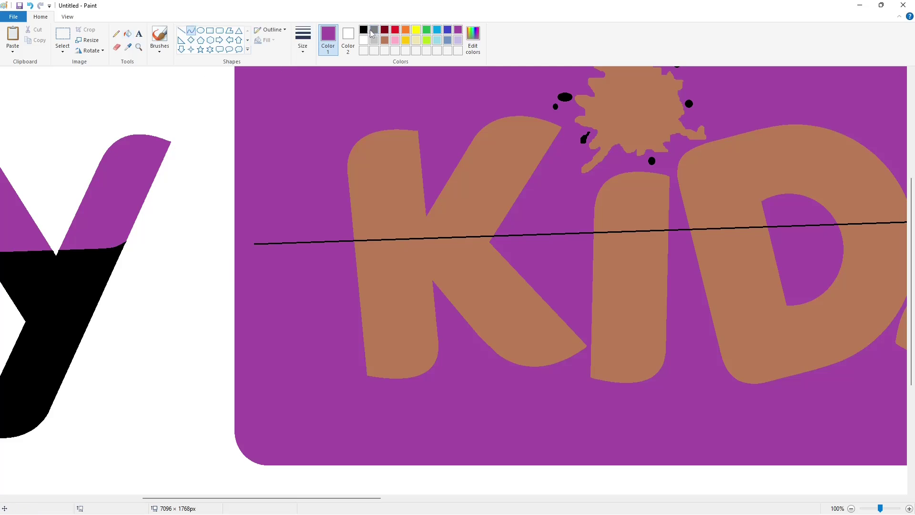
pyautogui.click(363, 30)
pyautogui.moveTo(255, 244)
pyautogui.mouseDown()
pyautogui.moveTo(233, 261)
pyautogui.moveTo(235, 244)
pyautogui.moveTo(232, 266)
pyautogui.moveTo(235, 249)
pyautogui.mouseUp()
pyautogui.hotkey('ctrl', 'z')
pyautogui.moveTo(267, 498); pyautogui.dragTo(453, 498)
pyautogui.moveTo(449, 211); pyautogui.dragTo(475, 194)
pyautogui.moveTo(462, 204); pyautogui.dragTo(477, 212)
pyautogui.click(467, 210)
pyautogui.click(520, 210)
# Step: Trim the curve ends outside both panel edges with white lines, using a thicker line on the left
pyautogui.click(364, 40)
pyautogui.click(181, 30)
pyautogui.click(524, 224)
pyautogui.moveTo(564, 497); pyautogui.dragTo(338, 497)
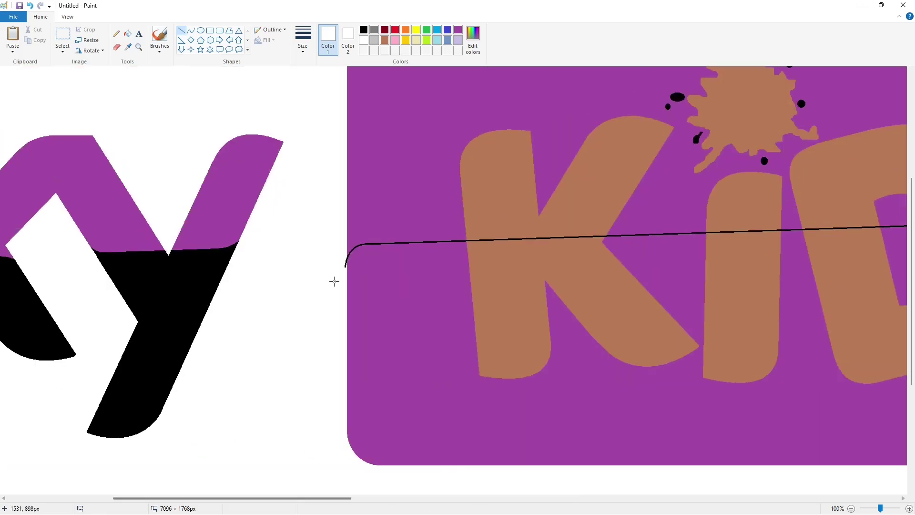
pyautogui.moveTo(344, 282)
pyautogui.mouseDown()
pyautogui.moveTo(344, 249)
pyautogui.moveTo(346, 285)
pyautogui.mouseUp()
pyautogui.click(404, 277)
pyautogui.click(302, 45)
pyautogui.click(324, 107)
pyautogui.click(399, 291)
pyautogui.click(851, 509)
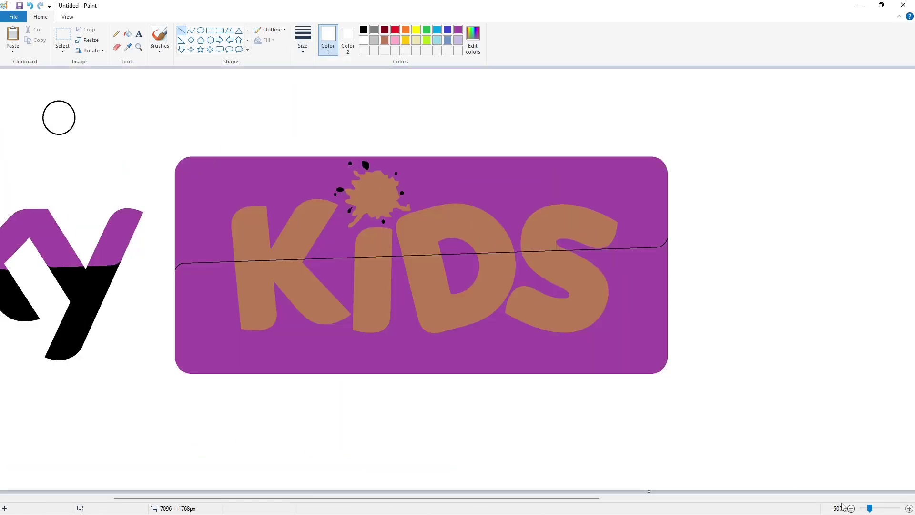
# Step: Fill the panel below the dividing line and the lower half of the D's counter, trying black and then indigo for the panel
pyautogui.moveTo(549, 498); pyautogui.dragTo(432, 498)
pyautogui.click(127, 33)
pyautogui.click(364, 30)
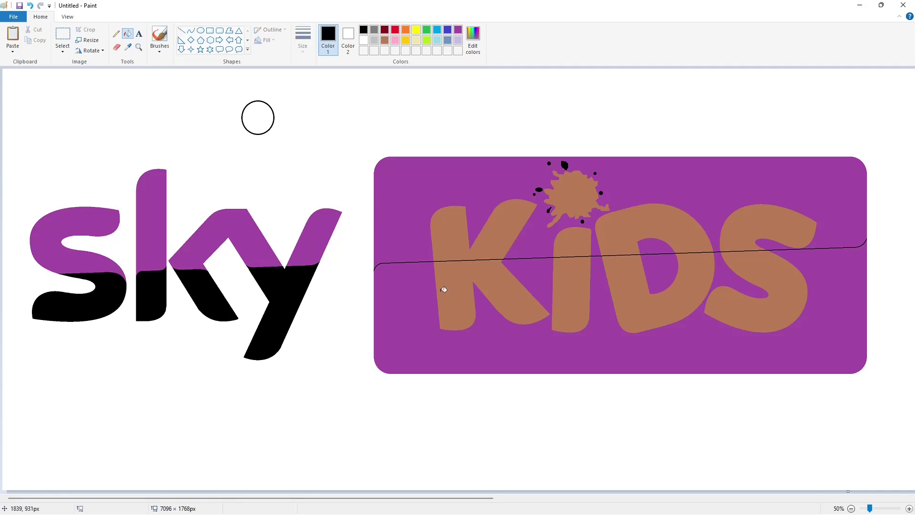
pyautogui.click(420, 309)
pyautogui.click(656, 266)
pyautogui.click(446, 30)
pyautogui.click(419, 282)
# Step: Mix a lighter shade of indigo for the panel's lower part and fill the upper part lavender
pyautogui.click(472, 41)
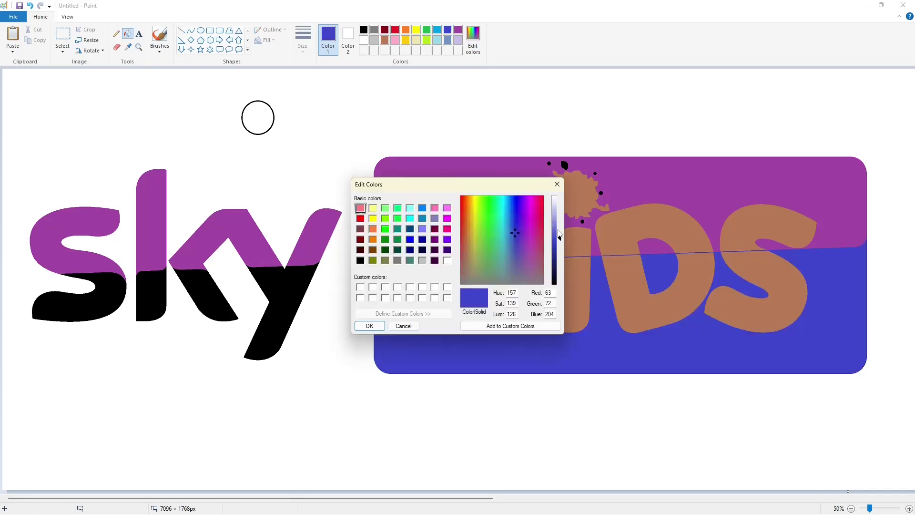
pyautogui.click(559, 226)
pyautogui.click(370, 326)
pyautogui.click(417, 330)
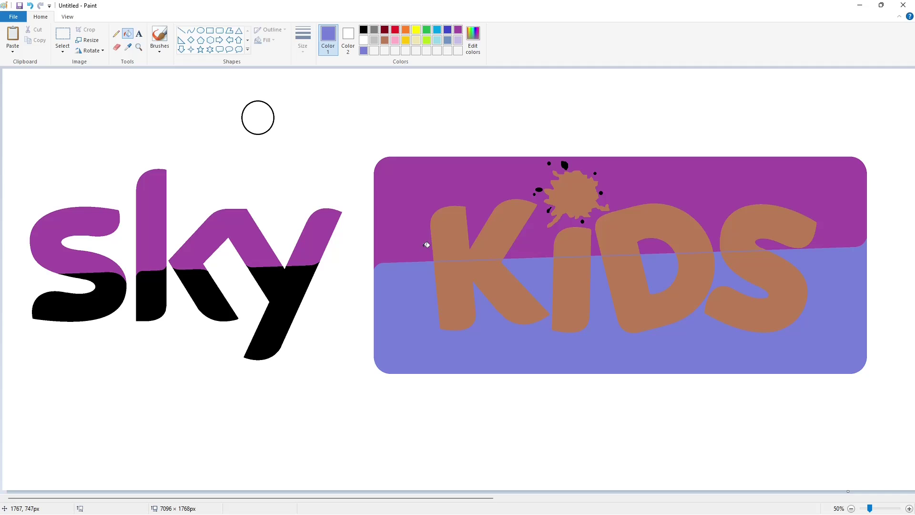
pyautogui.click(458, 40)
pyautogui.click(423, 175)
# Step: Draw a wavy black outline with curves from above the K's upper arm to the panel's top edge beside the splat
pyautogui.click(116, 33)
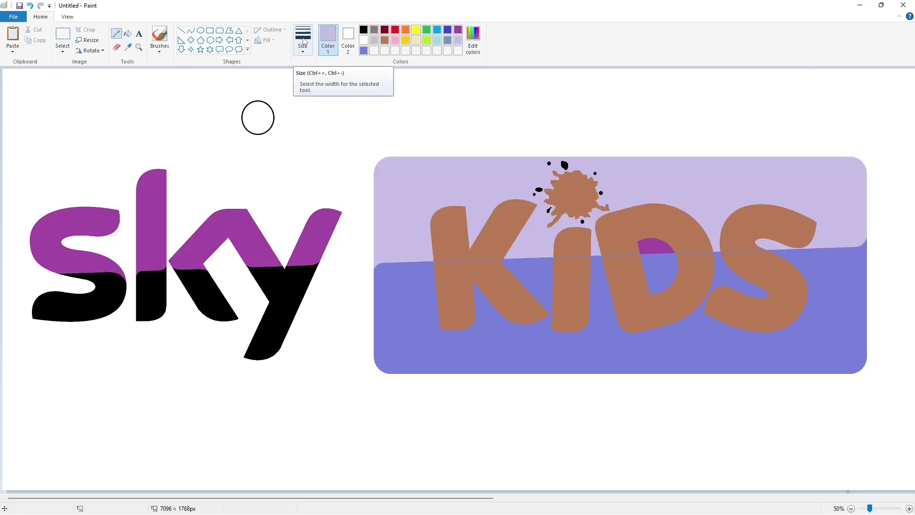
pyautogui.click(191, 30)
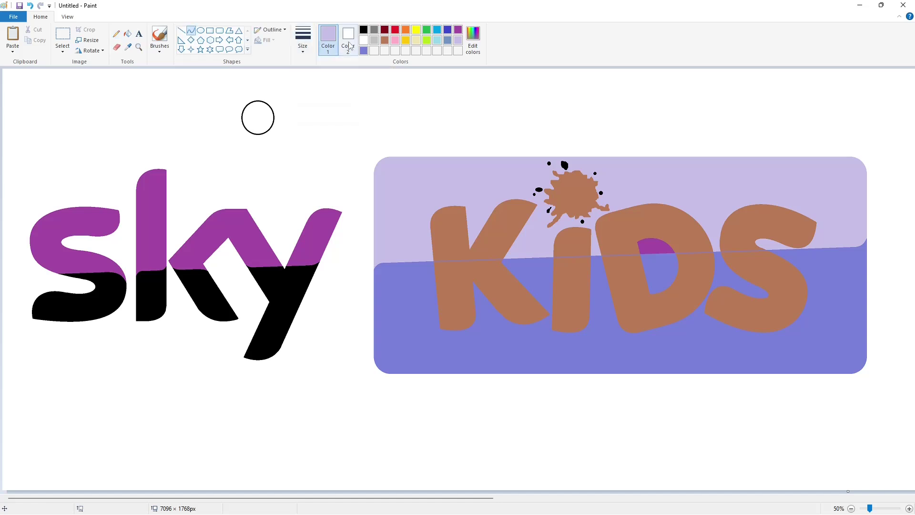
pyautogui.click(364, 30)
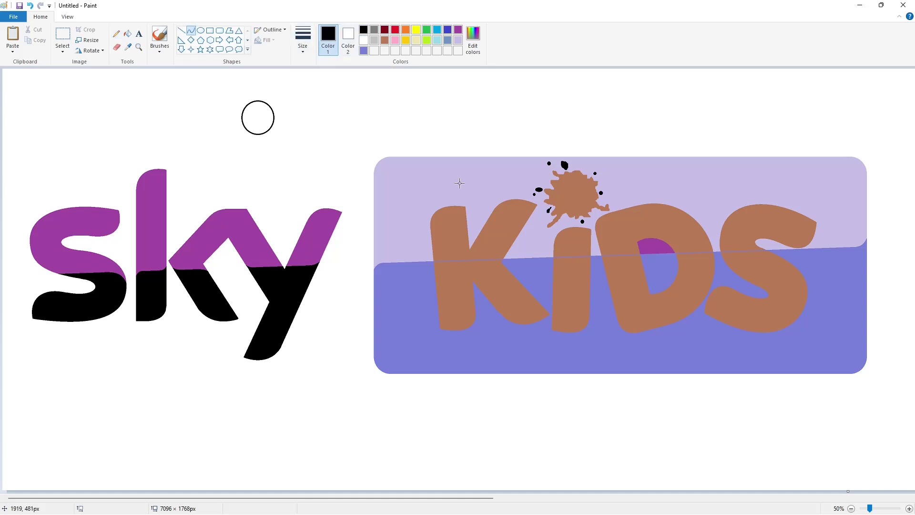
pyautogui.click(116, 34)
pyautogui.click(191, 30)
pyautogui.click(303, 39)
pyautogui.click(345, 104)
pyautogui.moveTo(493, 197)
pyautogui.mouseDown()
pyautogui.moveTo(499, 211)
pyautogui.moveTo(531, 175)
pyautogui.moveTo(525, 180)
pyautogui.moveTo(497, 204)
pyautogui.moveTo(534, 177)
pyautogui.moveTo(544, 181)
pyautogui.moveTo(515, 162)
pyautogui.moveTo(528, 172)
pyautogui.moveTo(544, 154)
pyautogui.mouseUp()
pyautogui.click(492, 206)
pyautogui.moveTo(544, 154); pyautogui.dragTo(542, 167)
# Step: Draw a small black arc at the panel's top edge above the K and a pointed drop outline to its left
pyautogui.moveTo(491, 155); pyautogui.dragTo(506, 156)
pyautogui.moveTo(505, 155); pyautogui.dragTo(488, 171)
pyautogui.moveTo(489, 170)
pyautogui.mouseDown()
pyautogui.moveTo(501, 163)
pyautogui.moveTo(466, 164)
pyautogui.mouseUp()
pyautogui.moveTo(466, 164)
pyautogui.mouseDown()
pyautogui.moveTo(476, 163)
pyautogui.moveTo(455, 178)
pyautogui.moveTo(457, 186)
pyautogui.moveTo(466, 180)
pyautogui.mouseUp()
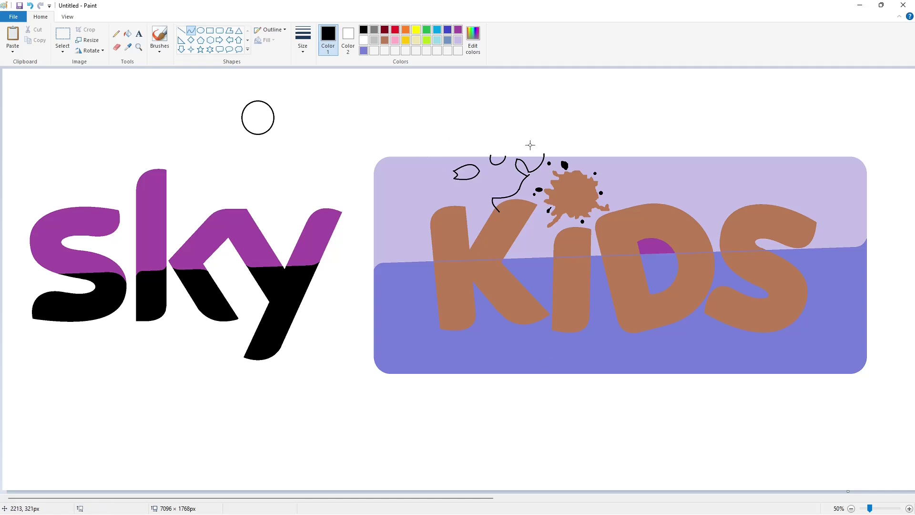
# Step: Draw a wavy black outline with curves from the panel's top edge above the D down to the gap between D and S
pyautogui.moveTo(677, 168)
pyautogui.mouseDown()
pyautogui.moveTo(699, 156)
pyautogui.moveTo(691, 187)
pyautogui.moveTo(677, 188)
pyautogui.moveTo(697, 194)
pyautogui.moveTo(708, 222)
pyautogui.mouseUp()
pyautogui.click(680, 188)
pyautogui.moveTo(701, 204)
pyautogui.mouseDown()
pyautogui.moveTo(701, 194)
pyautogui.moveTo(705, 211)
pyautogui.mouseUp()
pyautogui.hotkey('ctrl', 'z')
pyautogui.moveTo(698, 200)
pyautogui.mouseDown()
pyautogui.moveTo(703, 193)
pyautogui.moveTo(709, 224)
pyautogui.moveTo(724, 229)
pyautogui.mouseUp()
pyautogui.click(710, 203)
pyautogui.click(719, 213)
pyautogui.click(704, 217)
pyautogui.click(705, 221)
pyautogui.click(712, 224)
# Step: Finish the outline with a rounded bump and a shallow arc spanning the gap between the D and the S
pyautogui.moveTo(716, 226)
pyautogui.mouseDown()
pyautogui.moveTo(707, 238)
pyautogui.moveTo(726, 236)
pyautogui.mouseUp()
pyautogui.click(720, 222)
pyautogui.click(715, 242)
pyautogui.click(719, 240)
pyautogui.click(758, 252)
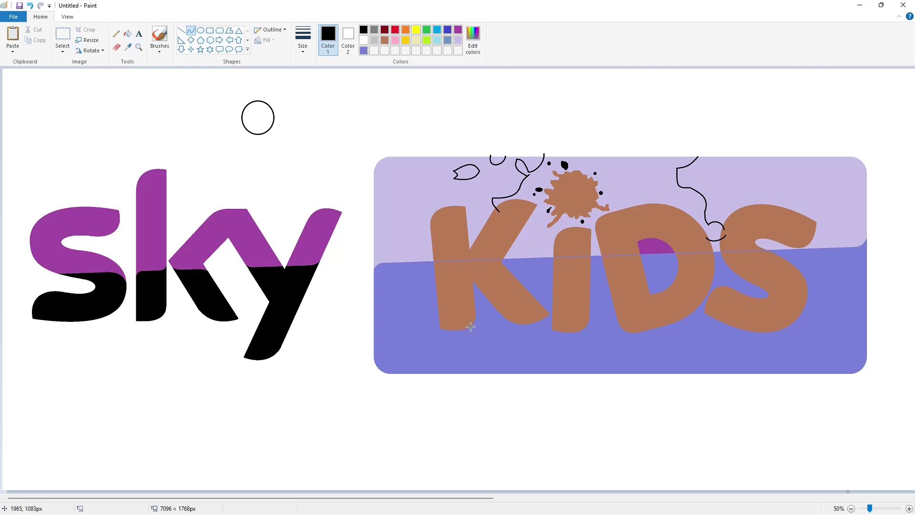
# Step: Draw a small pointed drop outline with curves beside the foot of the K in the panel's lower part
pyautogui.moveTo(403, 313); pyautogui.dragTo(416, 323)
pyautogui.click(414, 316)
pyautogui.click(404, 318)
pyautogui.click(433, 327)
pyautogui.moveTo(409, 324); pyautogui.dragTo(418, 326)
pyautogui.click(416, 326)
pyautogui.click(445, 329)
# Step: Draw a jagged black outline with curves from the foot of the K diagonally down toward the panel's bottom edge
pyautogui.moveTo(476, 312)
pyautogui.mouseDown()
pyautogui.moveTo(561, 367)
pyautogui.moveTo(601, 337)
pyautogui.moveTo(576, 363)
pyautogui.mouseUp()
pyautogui.click(484, 313)
pyautogui.click(485, 321)
pyautogui.click(499, 324)
pyautogui.click(524, 341)
pyautogui.click(528, 331)
pyautogui.click(518, 360)
pyautogui.click(530, 365)
pyautogui.click(551, 376)
# Step: Extend the outline into a round bulb below the i and curve its stem back down to the panel's bottom edge
pyautogui.click(553, 375)
pyautogui.click(567, 361)
pyautogui.click(566, 361)
pyautogui.click(611, 357)
pyautogui.click(606, 367)
pyautogui.click(603, 370)
pyautogui.moveTo(659, 365)
pyautogui.mouseDown()
pyautogui.moveTo(560, 375)
pyautogui.moveTo(576, 364)
pyautogui.mouseUp()
pyautogui.hotkey('ctrl', 'z')
pyautogui.click(570, 367)
pyautogui.click(572, 366)
pyautogui.click(658, 367)
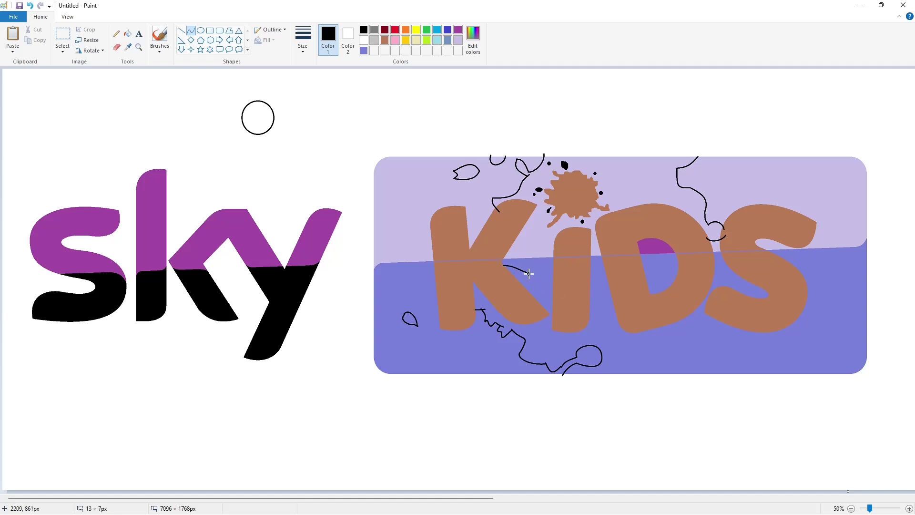
# Step: Draw a wavy outline from the K's inner notch to the i and a curved one joining the i and D near their bases
pyautogui.moveTo(537, 288)
pyautogui.mouseDown()
pyautogui.moveTo(551, 299)
pyautogui.moveTo(548, 286)
pyautogui.mouseUp()
pyautogui.hotkey('ctrl', 'z')
pyautogui.moveTo(586, 319)
pyautogui.mouseDown()
pyautogui.moveTo(600, 326)
pyautogui.moveTo(603, 315)
pyautogui.mouseUp()
# Step: Draw a short wavy line across the S's lower opening and a jagged outline from below the S to the panel's bottom edge
pyautogui.moveTo(738, 273)
pyautogui.mouseDown()
pyautogui.moveTo(722, 290)
pyautogui.moveTo(713, 344)
pyautogui.moveTo(705, 343)
pyautogui.moveTo(723, 377)
pyautogui.mouseUp()
pyautogui.click(716, 327)
pyautogui.click(699, 335)
pyautogui.click(711, 352)
pyautogui.click(709, 357)
pyautogui.click(701, 358)
pyautogui.click(698, 369)
pyautogui.click(719, 368)
pyautogui.click(719, 367)
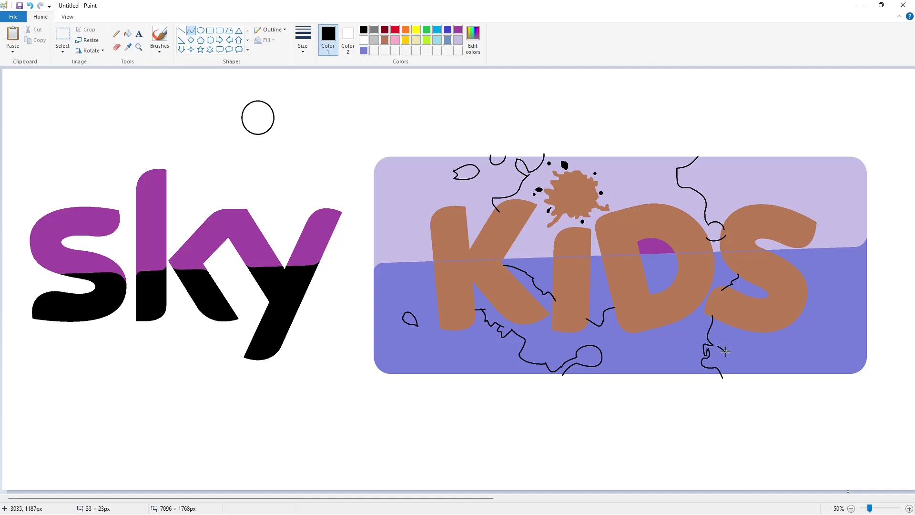
# Step: Draw two connected leaf-shaped outlines beside the jagged line below the S
pyautogui.click(721, 364)
pyautogui.moveTo(726, 351); pyautogui.dragTo(747, 366)
pyautogui.click(730, 360)
pyautogui.click(727, 344)
pyautogui.click(725, 341)
# Step: Draw a wavy outline from the panel's right edge down to the S, plus a small ragged blob outline below it
pyautogui.click(853, 183)
pyautogui.moveTo(868, 182)
pyautogui.mouseDown()
pyautogui.moveTo(854, 191)
pyautogui.moveTo(844, 227)
pyautogui.mouseUp()
pyautogui.click(853, 183)
pyautogui.click(846, 233)
pyautogui.moveTo(843, 227)
pyautogui.mouseDown()
pyautogui.moveTo(851, 239)
pyautogui.moveTo(813, 272)
pyautogui.moveTo(821, 254)
pyautogui.moveTo(810, 275)
pyautogui.moveTo(821, 288)
pyautogui.moveTo(803, 306)
pyautogui.moveTo(831, 325)
pyautogui.moveTo(821, 329)
pyautogui.mouseUp()
pyautogui.click(846, 232)
pyautogui.click(817, 316)
pyautogui.click(833, 303)
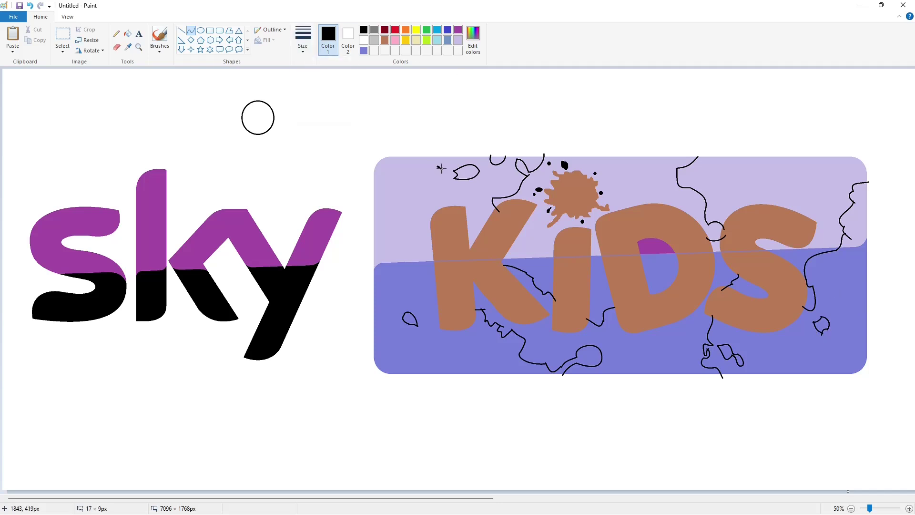
# Step: Add a short thick black dash beside the drop above the K and a small curved mark below the gap between i and D
pyautogui.moveTo(441, 170)
pyautogui.mouseDown()
pyautogui.moveTo(451, 143)
pyautogui.moveTo(443, 170)
pyautogui.mouseUp()
pyautogui.hotkey('ctrl', 'z')
pyautogui.click(181, 30)
pyautogui.click(459, 171)
pyautogui.click(190, 30)
pyautogui.moveTo(596, 326); pyautogui.dragTo(603, 334)
# Step: Add black dots below the K and inside the outline below the S, and a thick curved mark near the panel's lower-right corner
pyautogui.click(182, 30)
pyautogui.moveTo(494, 343); pyautogui.dragTo(496, 345)
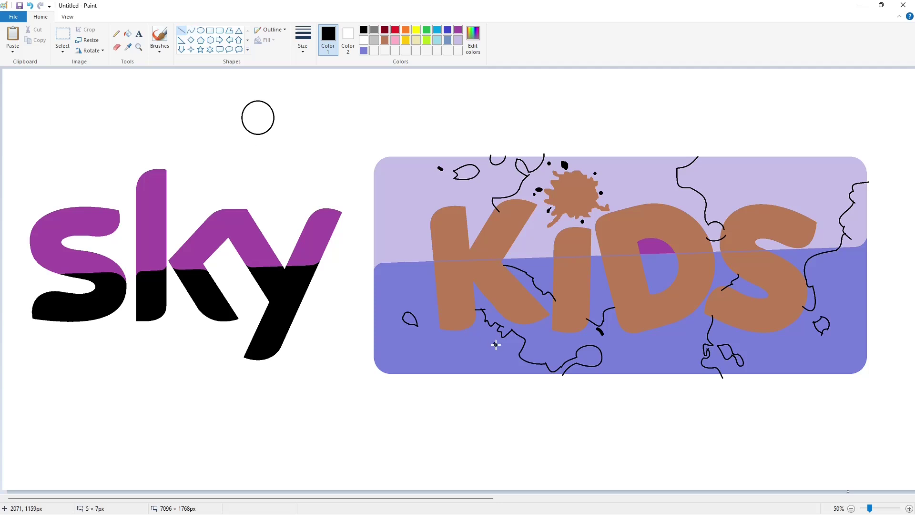
pyautogui.click(524, 345)
pyautogui.click(513, 344)
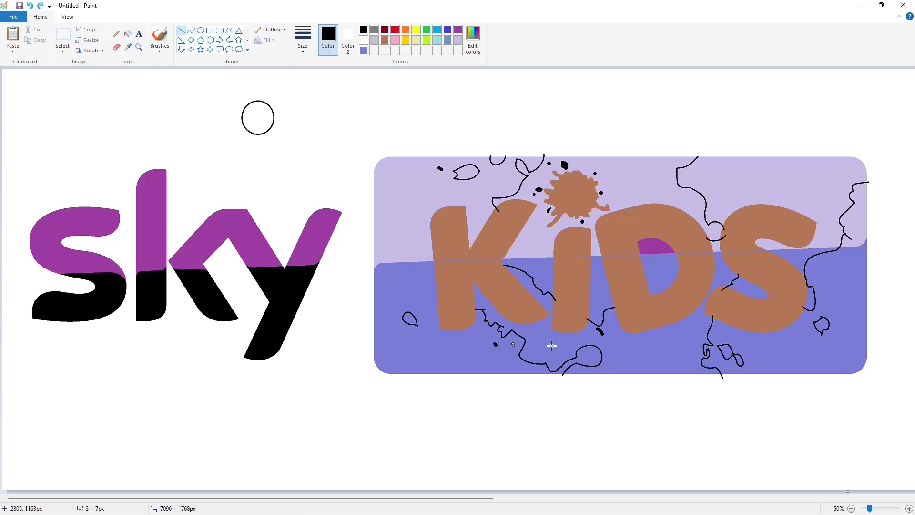
pyautogui.click(716, 354)
pyautogui.click(191, 30)
pyautogui.moveTo(815, 351); pyautogui.dragTo(819, 361)
pyautogui.click(856, 351)
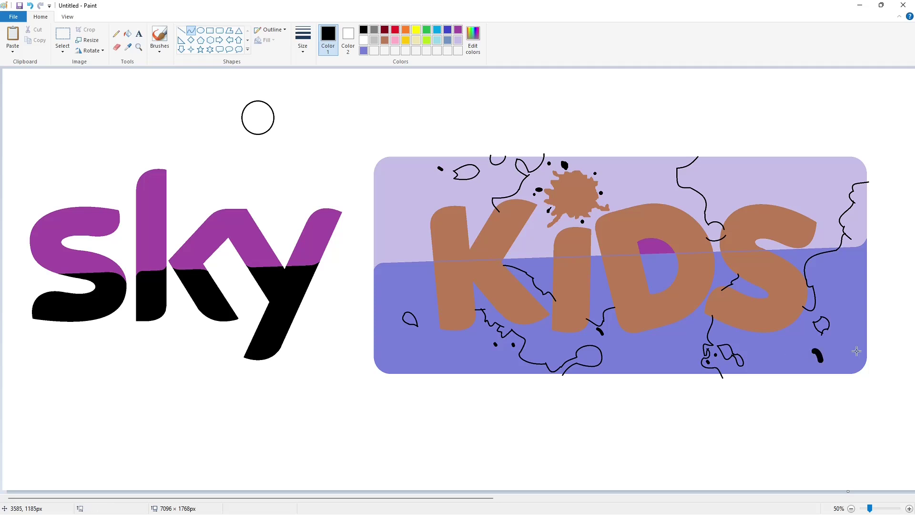
# Step: Draw a thick white line along the panel's top edge to trim the outline ends that stick out
pyautogui.click(116, 33)
pyautogui.click(909, 508)
pyautogui.scroll(-2, 537, 508)
pyautogui.moveTo(200, 497); pyautogui.dragTo(403, 498)
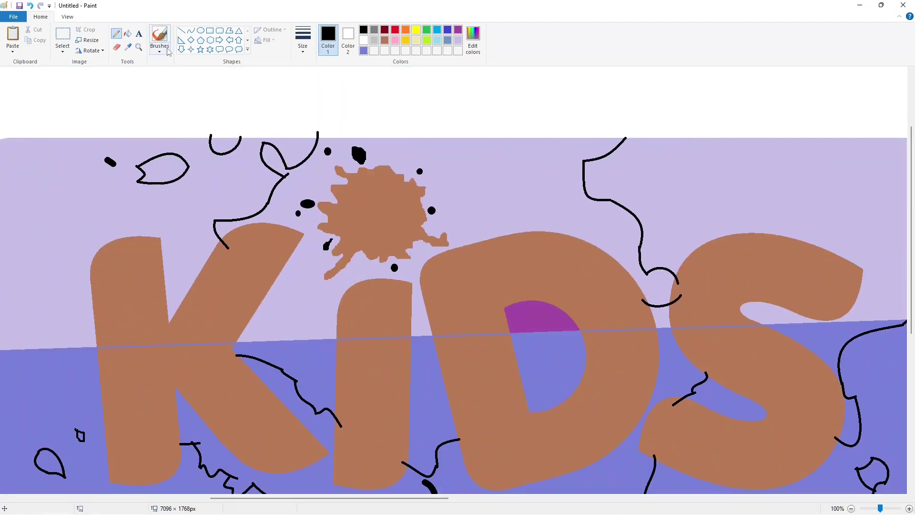
pyautogui.click(182, 30)
pyautogui.click(302, 38)
pyautogui.click(327, 121)
pyautogui.click(364, 40)
pyautogui.moveTo(191, 137); pyautogui.dragTo(665, 136)
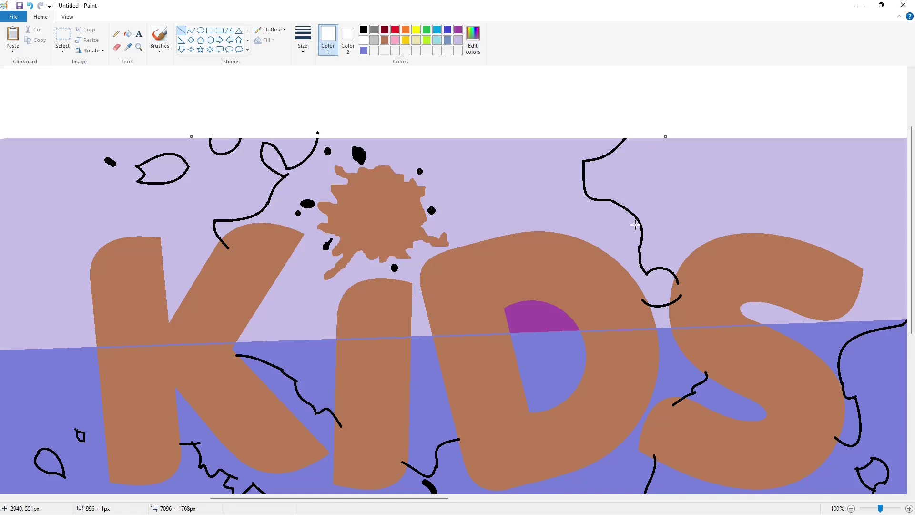
# Step: Draw a white line along the panel's bottom edge to trim the protruding outline ends
pyautogui.click(127, 33)
pyautogui.scroll(-5, 321, 131)
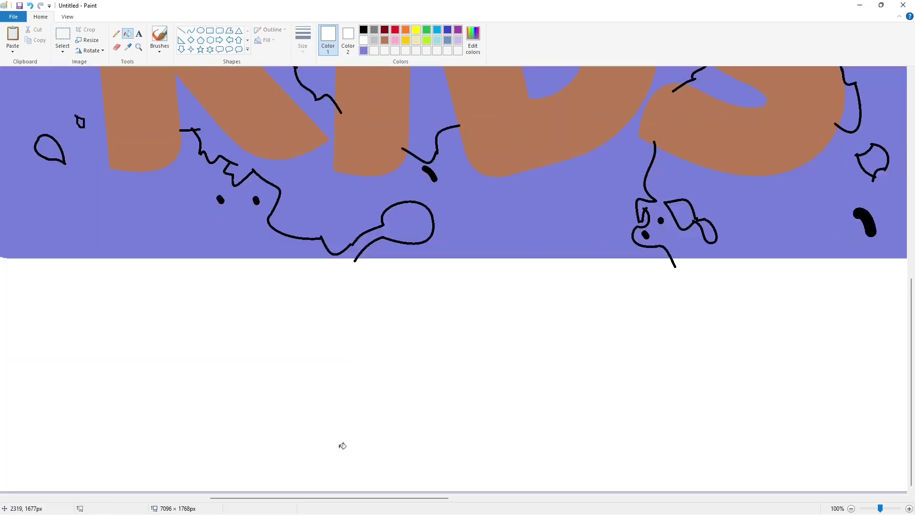
pyautogui.hscroll(3, 343, 445)
pyautogui.click(181, 30)
pyautogui.moveTo(257, 258); pyautogui.dragTo(629, 259)
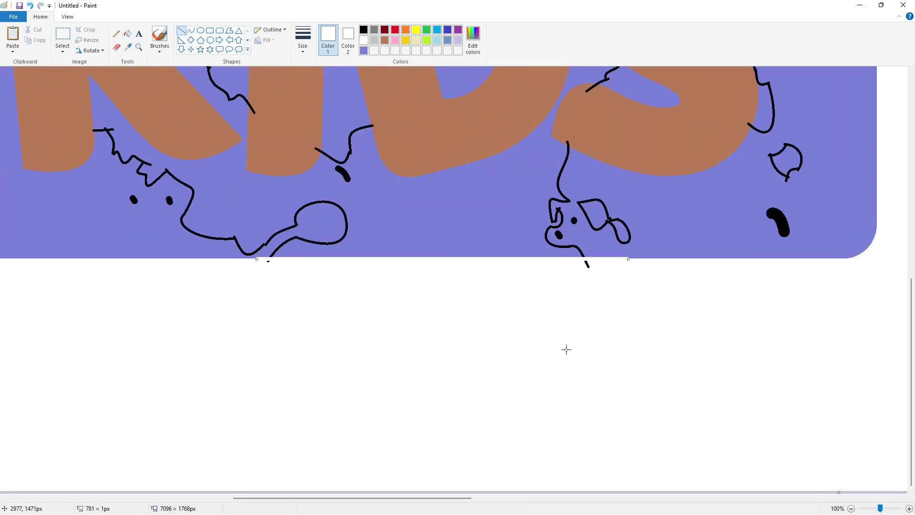
pyautogui.click(128, 34)
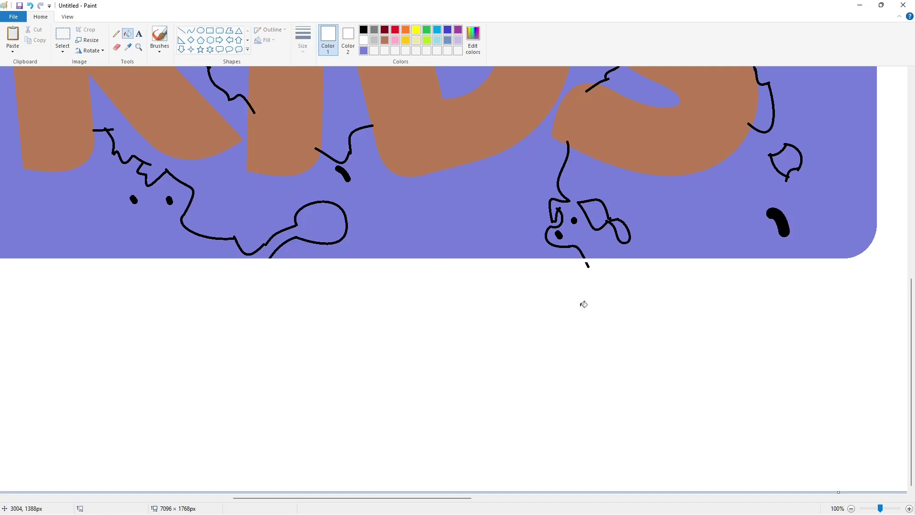
# Step: Draw a short white line down the panel's right edge to trim the wavy outline's protruding end
pyautogui.moveTo(466, 498); pyautogui.dragTo(577, 498)
pyautogui.scroll(3, 488, 395)
pyautogui.click(181, 30)
pyautogui.moveTo(453, 188); pyautogui.dragTo(453, 214)
pyautogui.click(486, 241)
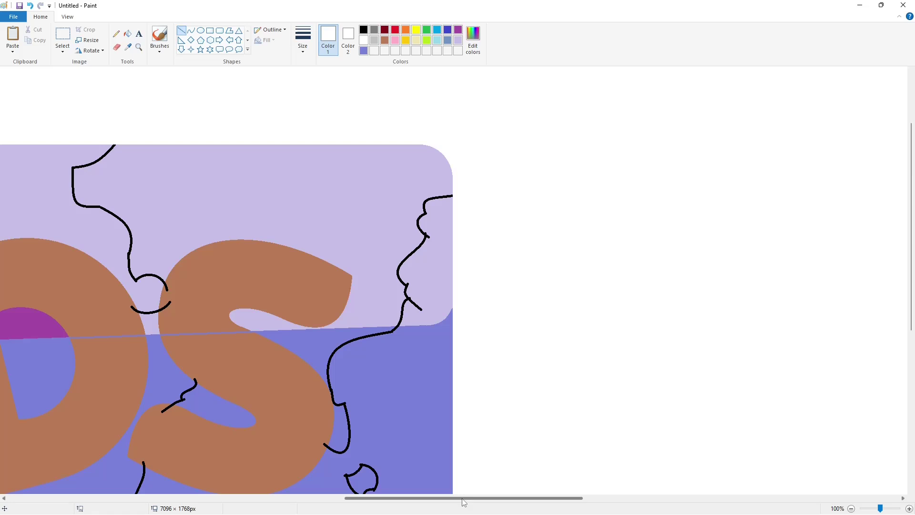
pyautogui.hotkey('ctrl', 'v')
pyautogui.hotkey('ctrl', 'z')
# Step: Fill the K, the splat and the i of the separate black KiDS lettering with light gray
pyautogui.moveTo(462, 498); pyautogui.dragTo(700, 497)
pyautogui.scroll(-3, 457, 282)
pyautogui.click(127, 33)
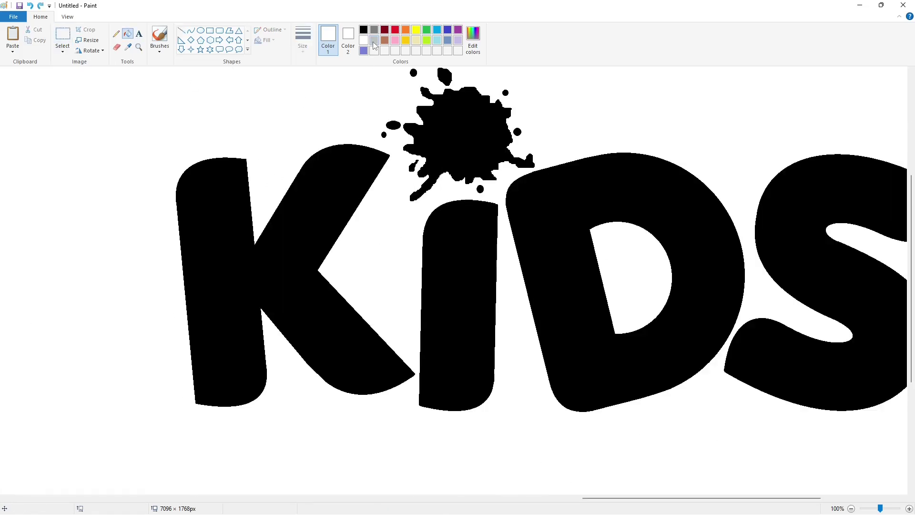
pyautogui.click(374, 41)
pyautogui.click(352, 181)
pyautogui.click(449, 143)
pyautogui.click(460, 238)
# Step: Fill the droplets around the splat and the letters D and S of the separate lettering with light gray
pyautogui.scroll(3, 515, 257)
pyautogui.click(444, 284)
pyautogui.click(505, 300)
pyautogui.click(517, 339)
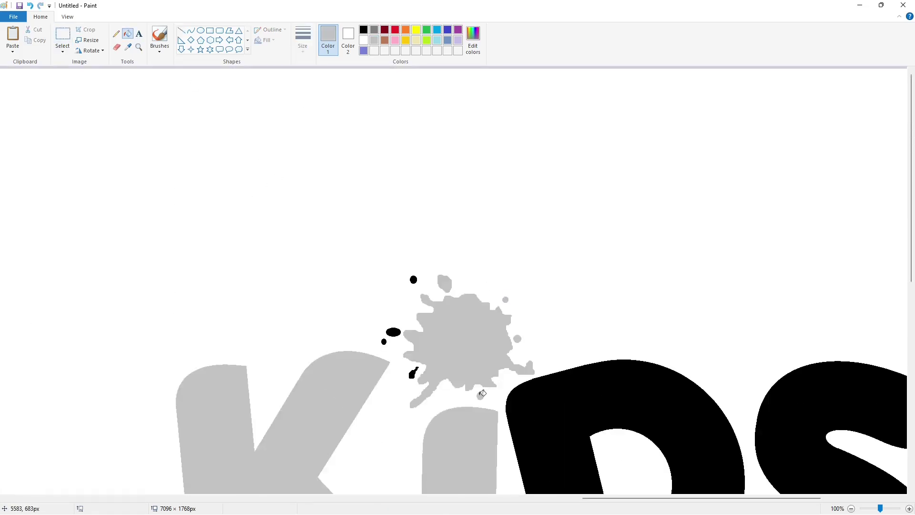
pyautogui.click(412, 374)
pyautogui.click(394, 333)
pyautogui.click(384, 341)
pyautogui.click(413, 280)
pyautogui.click(544, 413)
pyautogui.scroll(-3, 544, 414)
pyautogui.click(748, 363)
# Step: Copy the light gray KiDS lettering and place it exactly over the brown letters on the panel
pyautogui.moveTo(597, 498); pyautogui.dragTo(627, 498)
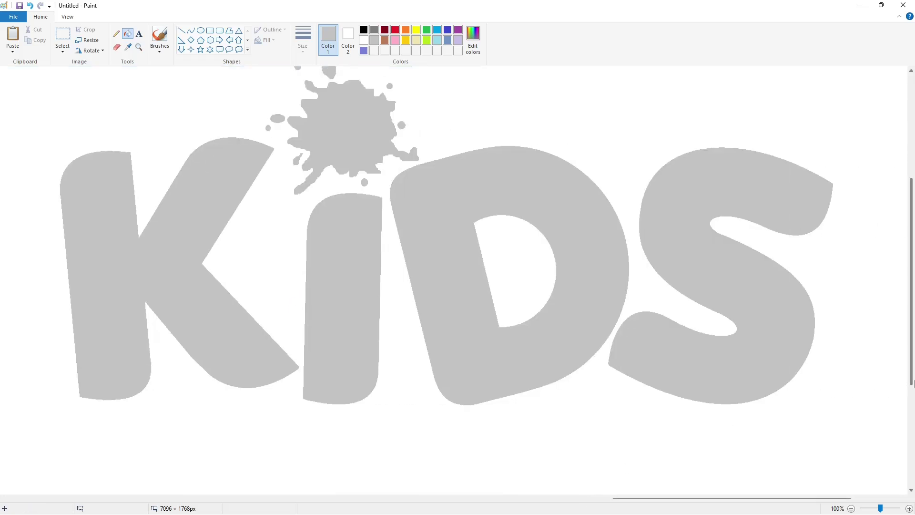
pyautogui.scroll(1, 913, 381)
pyautogui.click(62, 36)
pyautogui.moveTo(7, 72); pyautogui.dragTo(866, 475)
pyautogui.hscroll(-5, 674, 505)
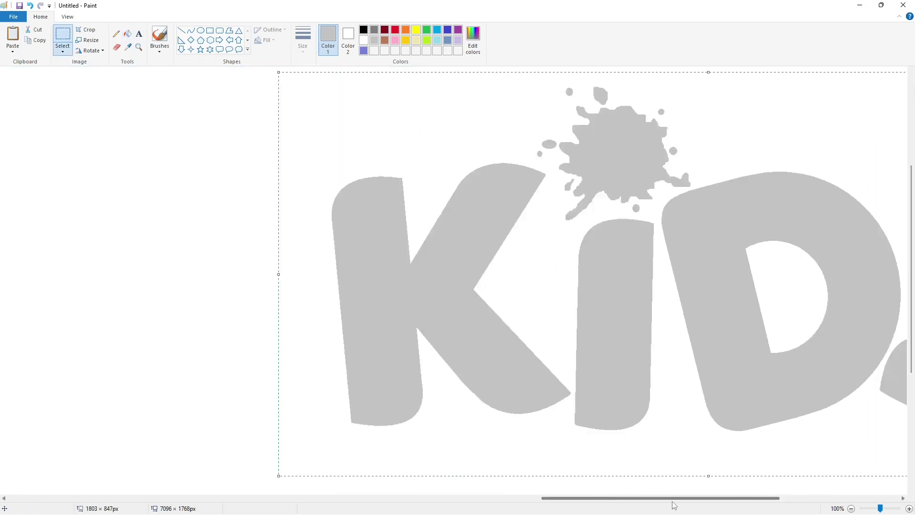
pyautogui.moveTo(674, 505); pyautogui.dragTo(341, 501)
pyautogui.hotkey('ctrl', 'v')
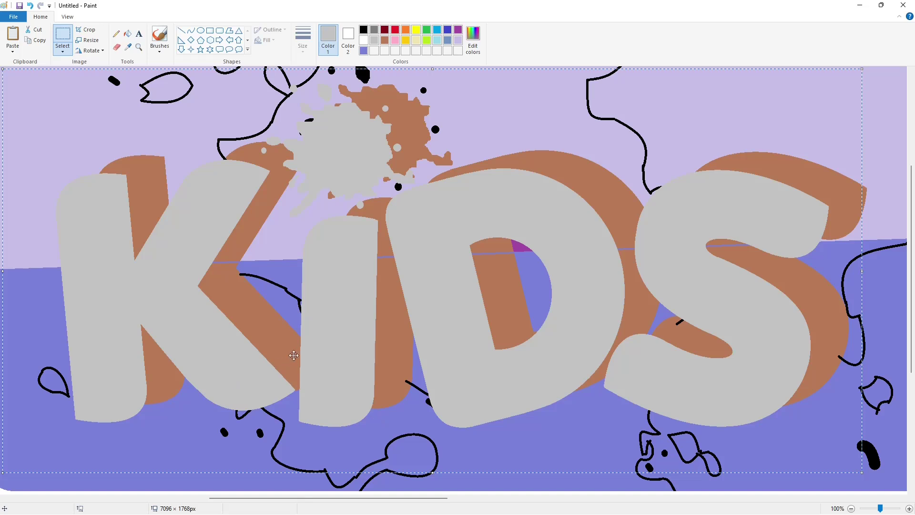
pyautogui.moveTo(293, 355); pyautogui.dragTo(319, 316)
pyautogui.scroll(-2, 372, 475)
pyautogui.click(391, 416)
# Step: Fill the upper panel area between the two wavy outlines around the splat with black
pyautogui.scroll(1, 391, 416)
pyautogui.moveTo(414, 498); pyautogui.dragTo(392, 498)
pyautogui.scroll(2, 387, 464)
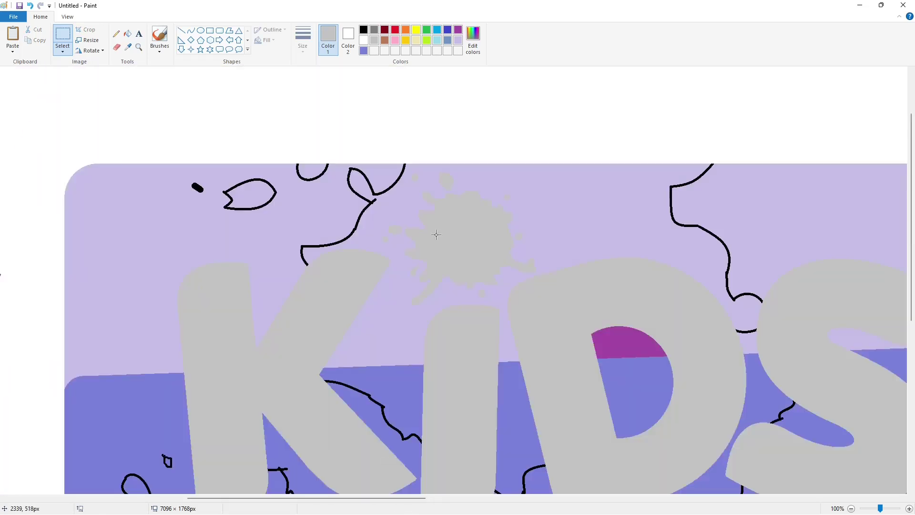
pyautogui.click(374, 30)
pyautogui.click(128, 34)
pyautogui.click(364, 29)
pyautogui.click(574, 206)
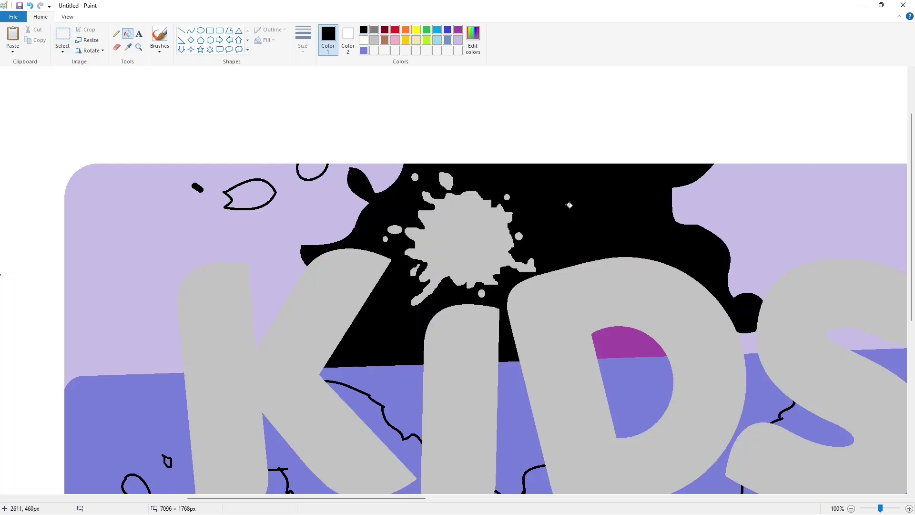
# Step: Set the line to lavender with a thinner width, and fill the D's upper counter, the drop outline and the small top-edge arc black
pyautogui.click(181, 30)
pyautogui.click(458, 40)
pyautogui.click(302, 43)
pyautogui.click(324, 89)
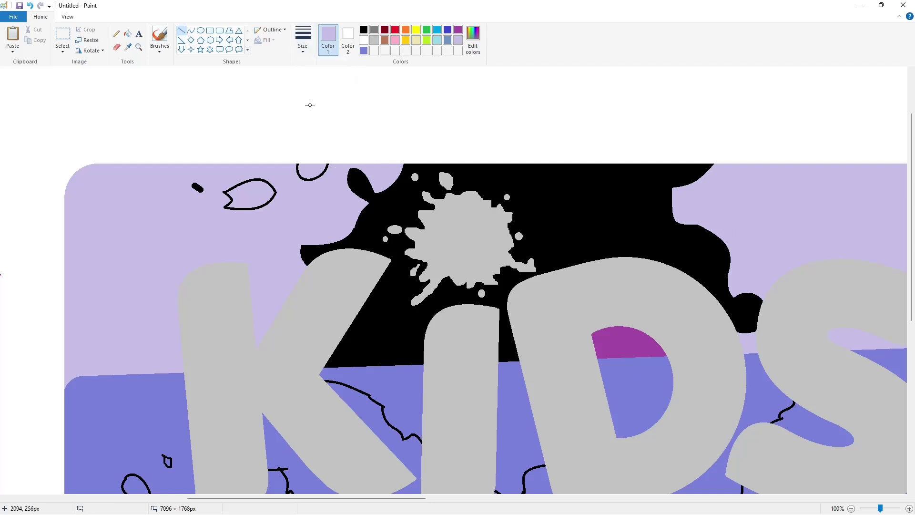
pyautogui.click(127, 33)
pyautogui.click(363, 30)
pyautogui.click(601, 333)
pyautogui.moveTo(337, 491); pyautogui.dragTo(298, 491)
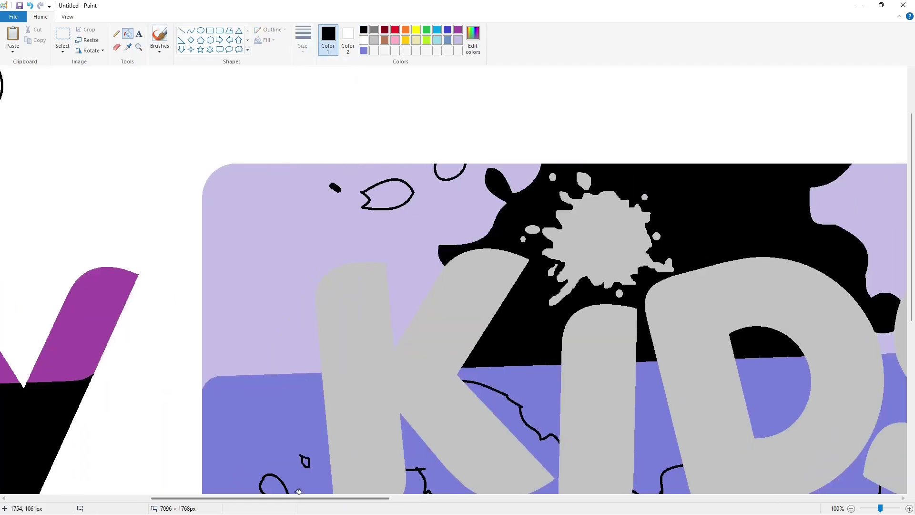
pyautogui.click(387, 194)
pyautogui.click(449, 172)
# Step: Touch up the notched end of the black drop above the K with a short white line, and pick lavender as the drawing colour
pyautogui.click(363, 41)
pyautogui.click(181, 30)
pyautogui.moveTo(364, 188); pyautogui.dragTo(361, 195)
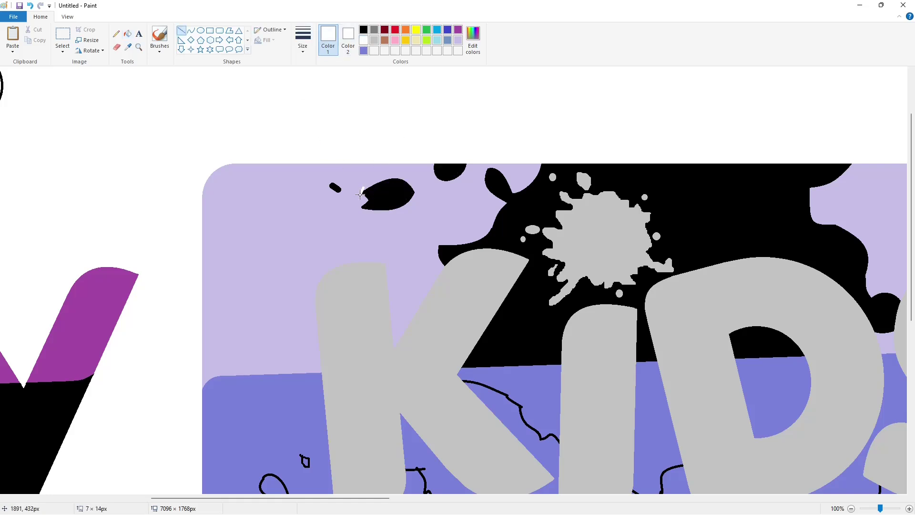
pyautogui.click(458, 40)
# Step: Fill the two leaf-shaped outlines below the S with black and smooth their junction with a short black line
pyautogui.moveTo(272, 499); pyautogui.dragTo(418, 502)
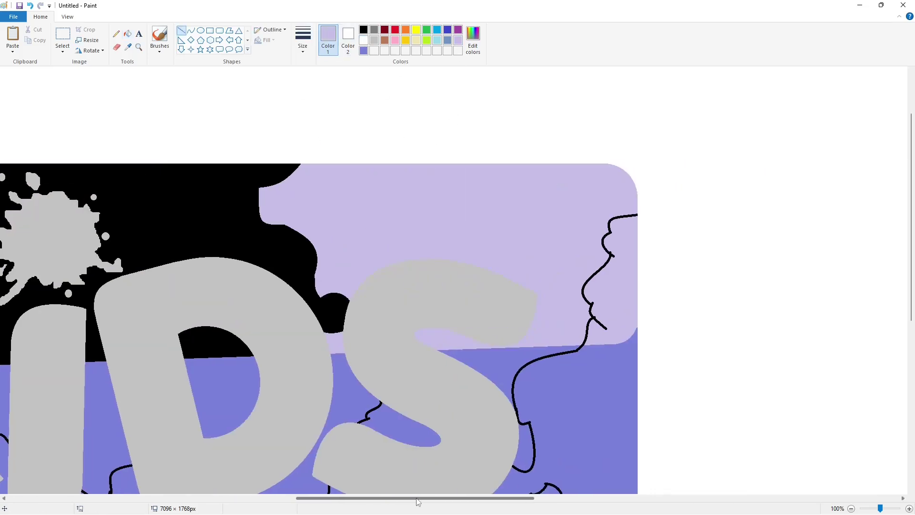
pyautogui.scroll(-5, 460, 474)
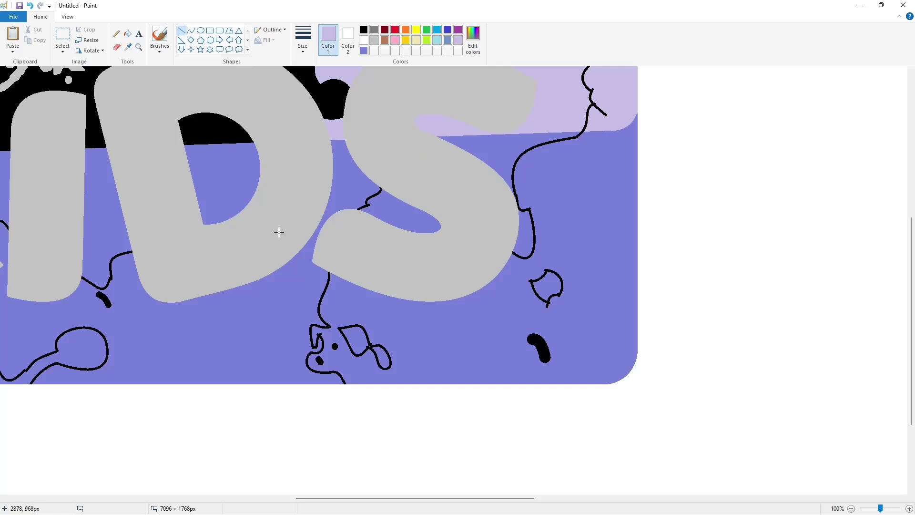
pyautogui.click(363, 30)
pyautogui.click(128, 34)
pyautogui.click(355, 341)
pyautogui.click(379, 355)
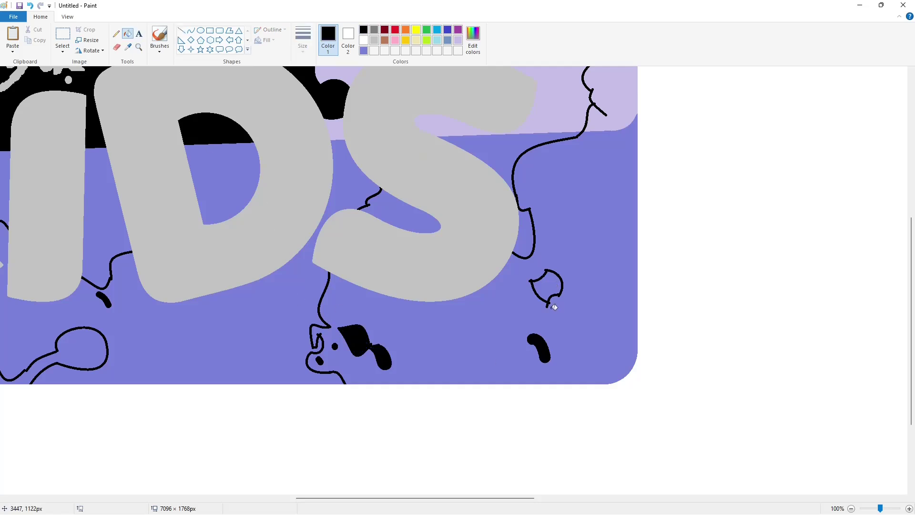
pyautogui.click(181, 30)
pyautogui.moveTo(370, 344); pyautogui.dragTo(377, 346)
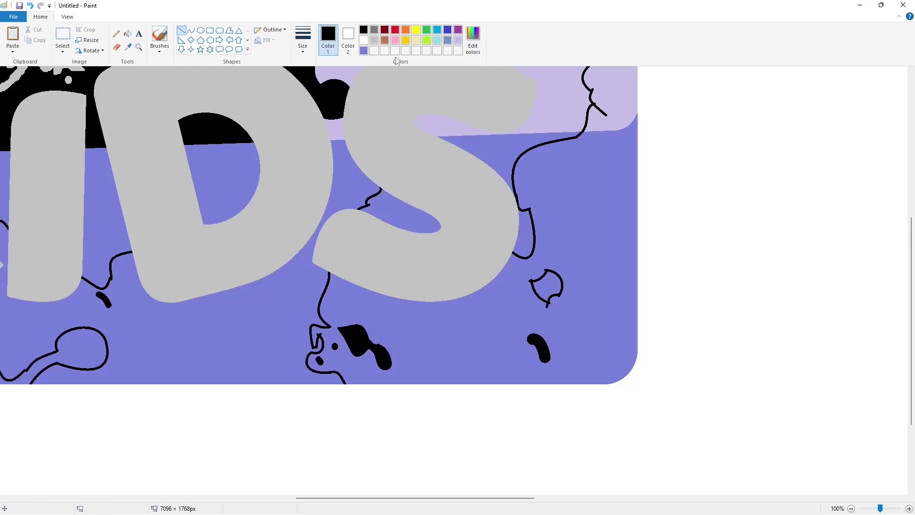
# Step: Recolour the black leaf shape, the two small dots and the curved stroke below the S with purple
pyautogui.click(458, 30)
pyautogui.click(128, 33)
pyautogui.click(355, 336)
pyautogui.click(334, 346)
pyautogui.click(320, 361)
pyautogui.click(538, 346)
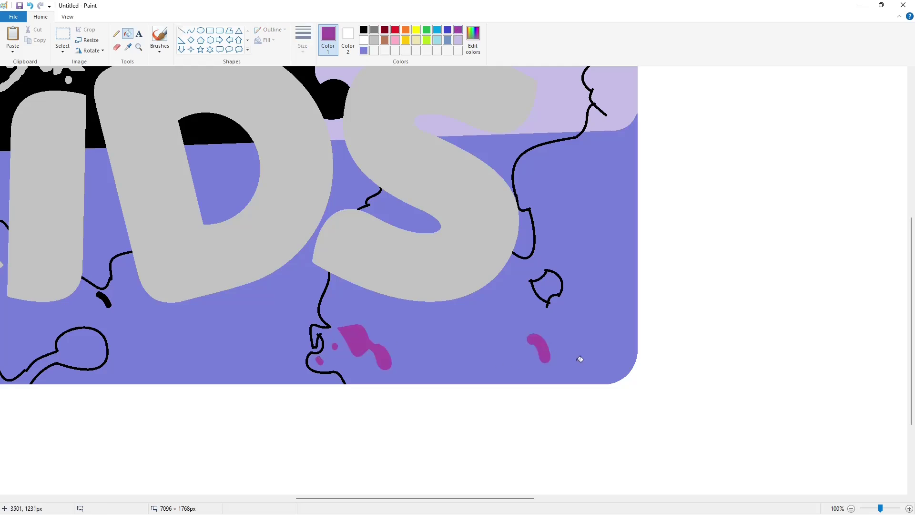
pyautogui.scroll(2, 580, 359)
pyautogui.keyDown('ctrl'); pyautogui.scroll(1, 467, 441); pyautogui.keyUp('ctrl')
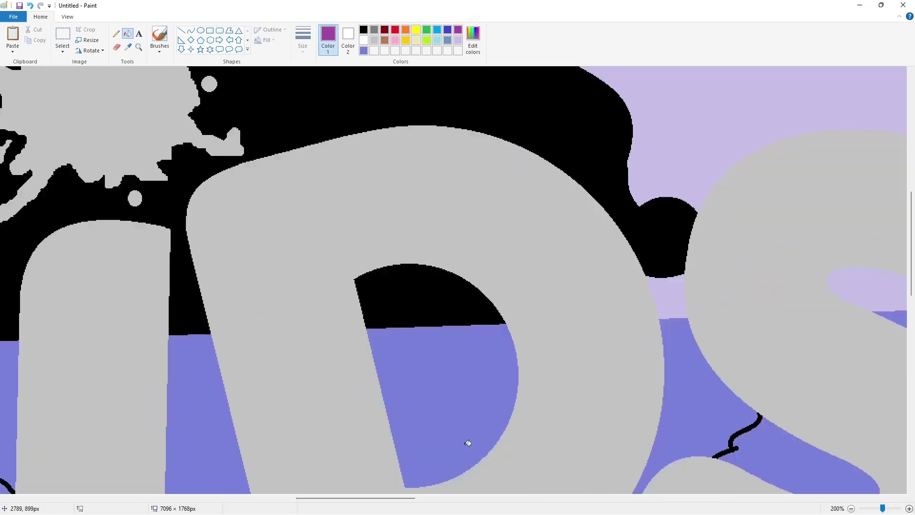
pyautogui.hscroll(5, 439, 470)
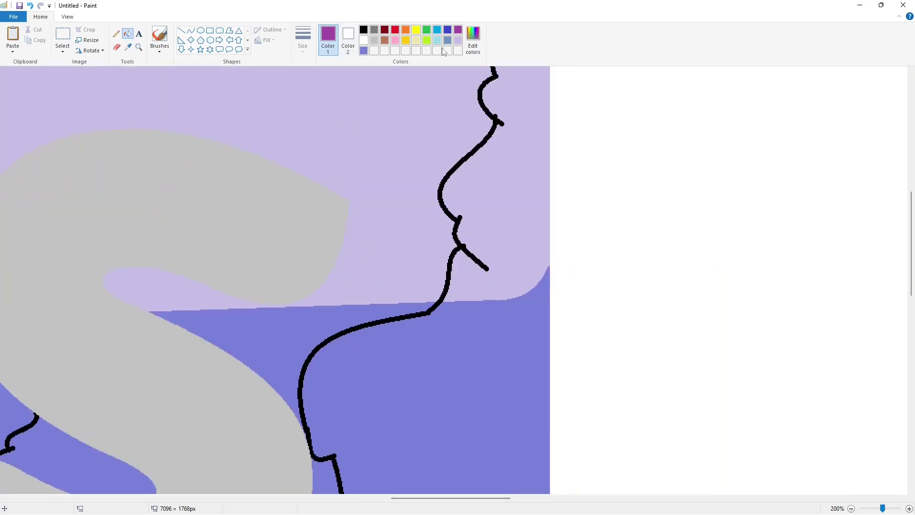
pyautogui.scroll(-2, 437, 172)
pyautogui.click(385, 39)
pyautogui.click(182, 30)
pyautogui.click(303, 38)
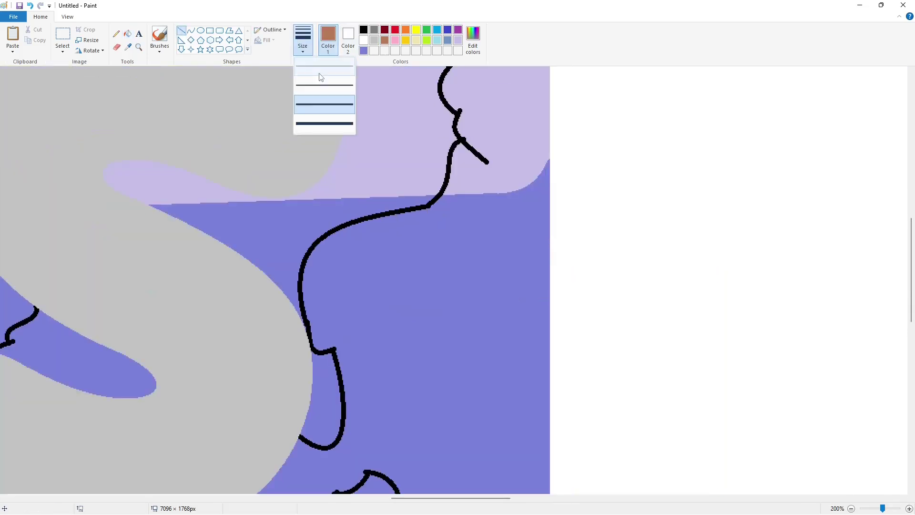
pyautogui.click(321, 78)
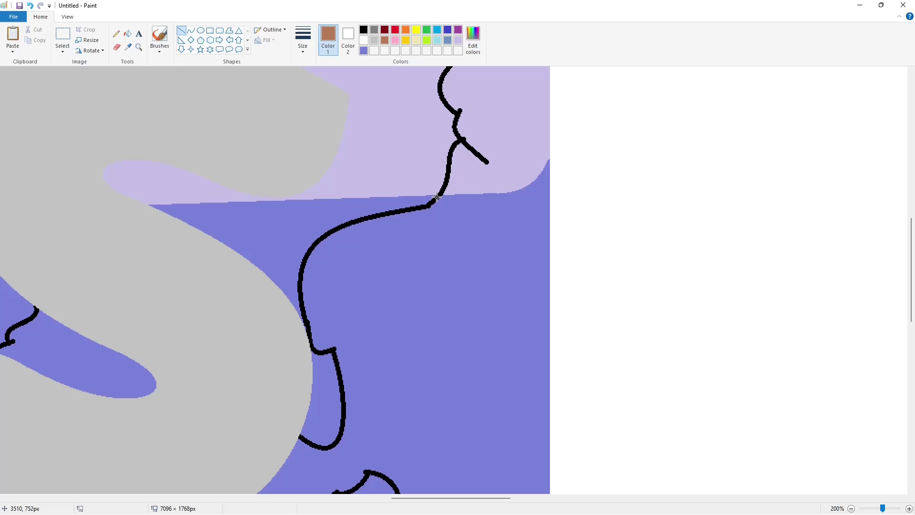
pyautogui.moveTo(437, 198); pyautogui.dragTo(444, 197)
pyautogui.click(305, 46)
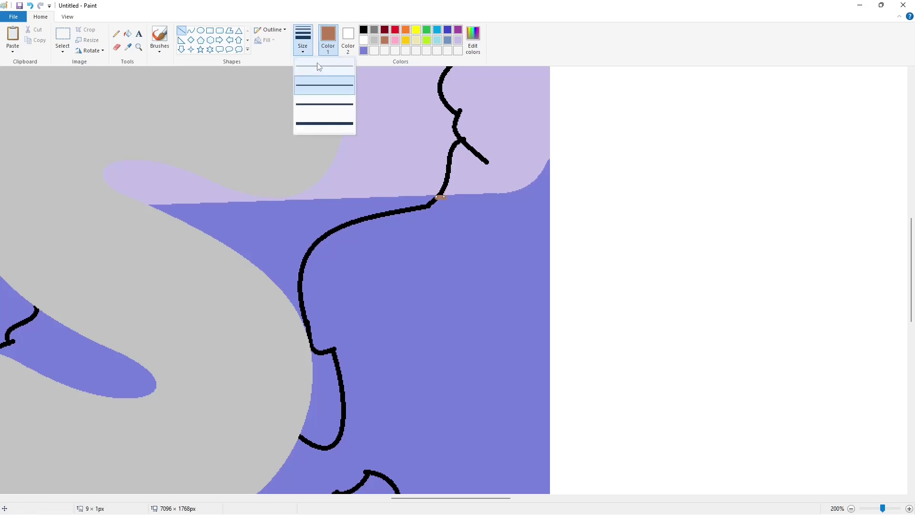
pyautogui.click(317, 66)
pyautogui.hotkey('ctrl', 'z')
pyautogui.click(909, 508)
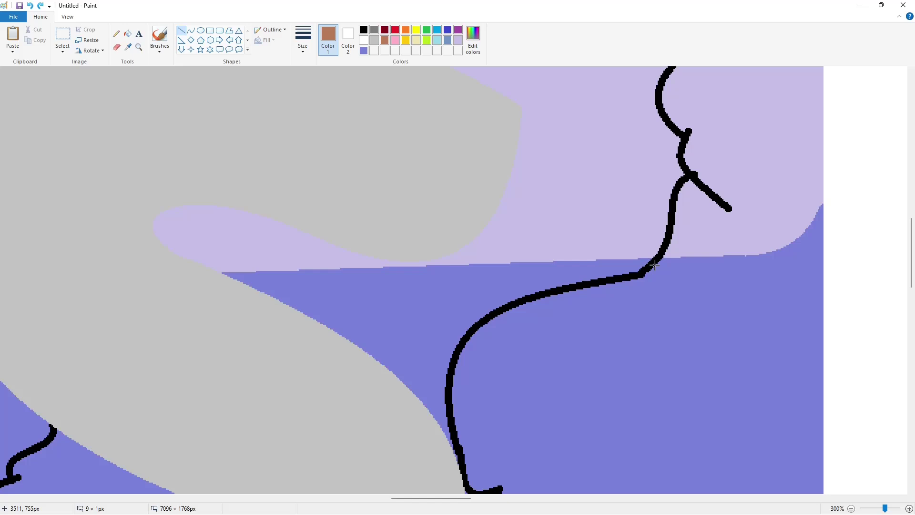
pyautogui.click(678, 306)
pyautogui.click(851, 509)
pyautogui.click(851, 509)
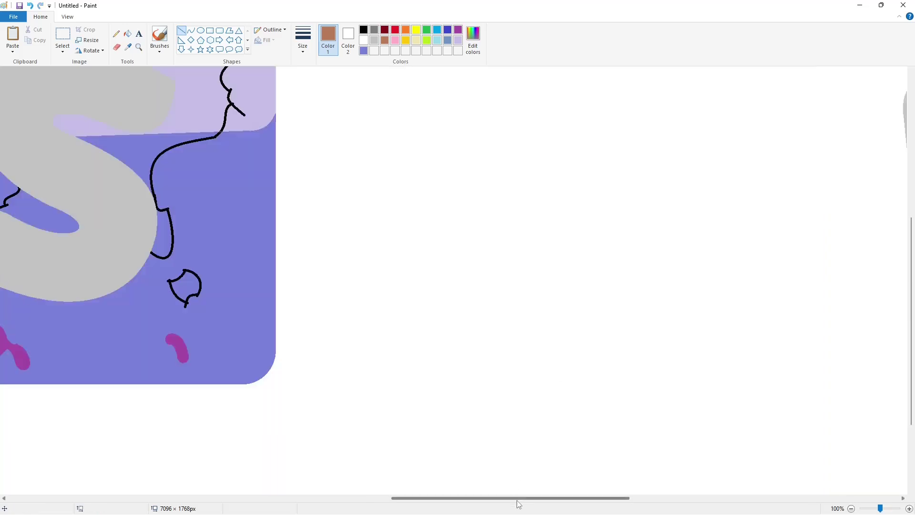
# Step: Fill the panel's lower-right area, the S's lower bay and their bordering black outlines with brown
pyautogui.moveTo(517, 498); pyautogui.dragTo(410, 498)
pyautogui.click(132, 36)
pyautogui.click(363, 30)
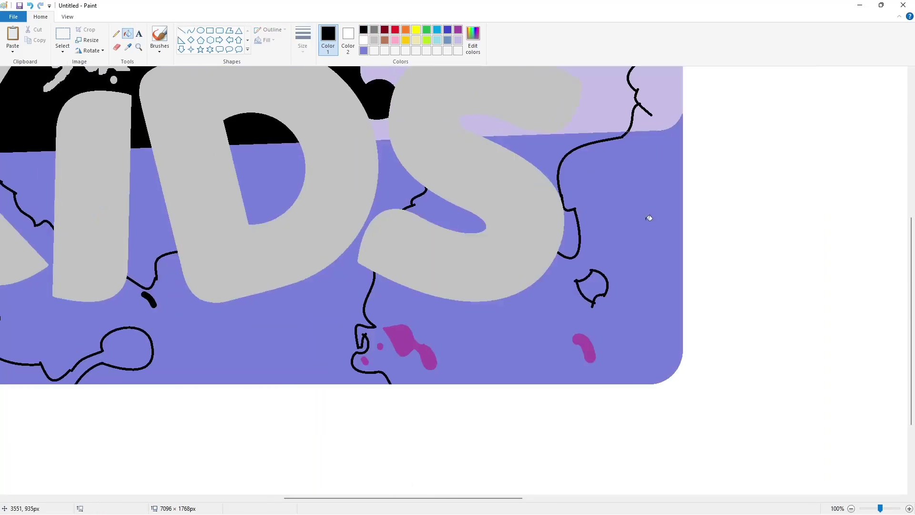
pyautogui.click(385, 40)
pyautogui.click(614, 252)
pyautogui.click(606, 275)
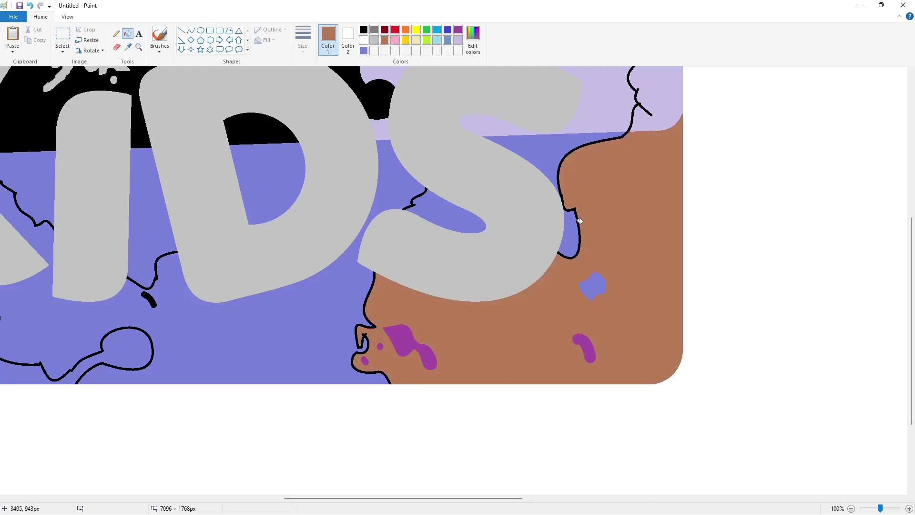
pyautogui.click(576, 211)
pyautogui.click(423, 197)
pyautogui.click(418, 196)
pyautogui.click(368, 298)
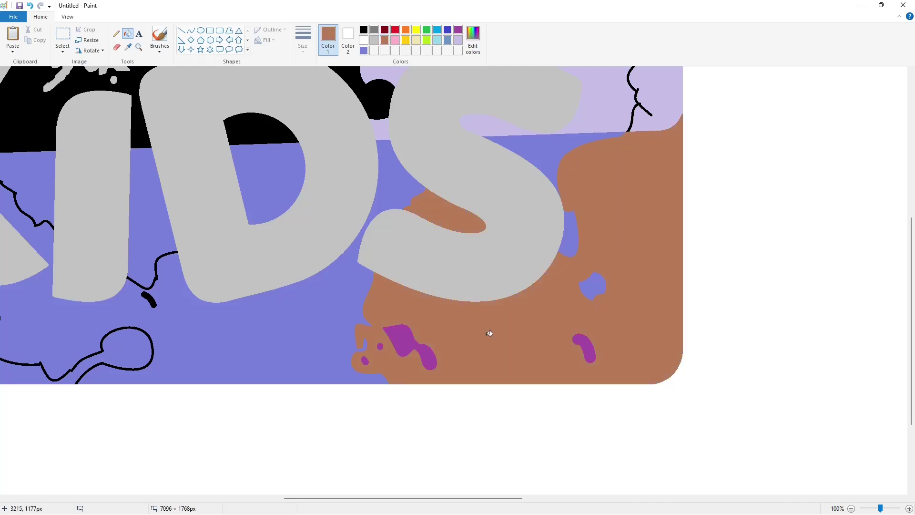
# Step: Fill the region at the panel's upper-right edge and the two droplet outlines beside the K's lower stem with black
pyautogui.scroll(2, 675, 359)
pyautogui.click(364, 30)
pyautogui.click(655, 187)
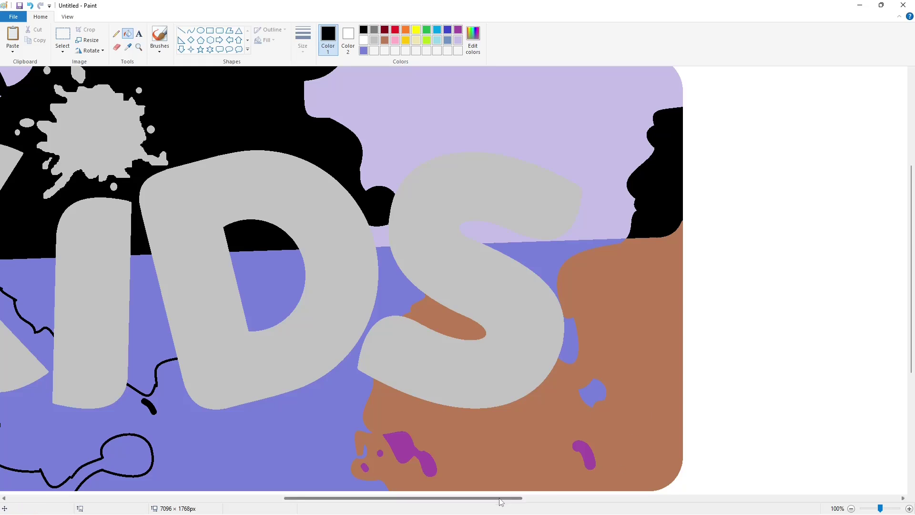
pyautogui.moveTo(501, 498); pyautogui.dragTo(391, 487)
pyautogui.scroll(-3, 384, 429)
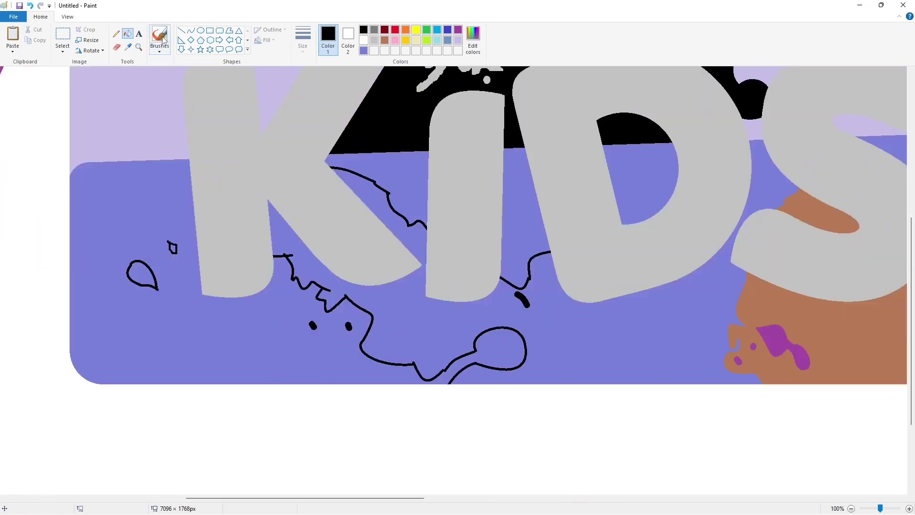
pyautogui.click(137, 275)
pyautogui.click(173, 248)
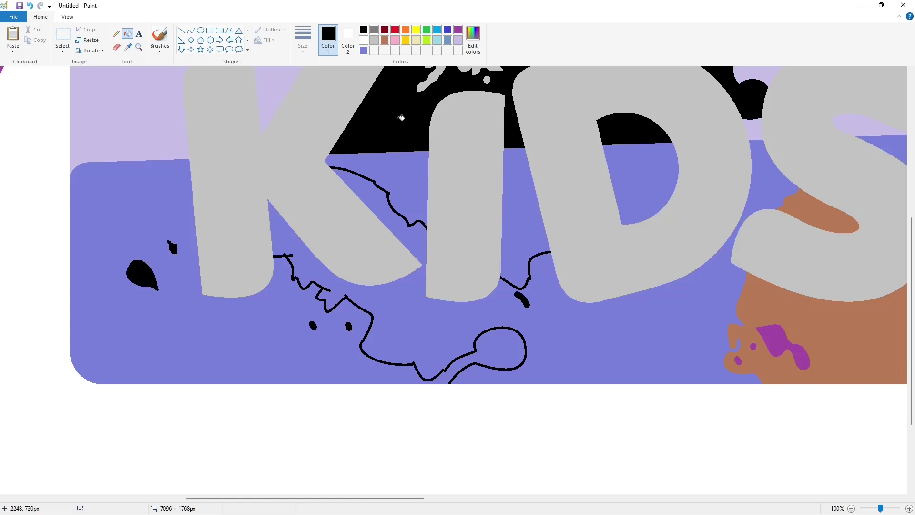
# Step: Recolour the short stroke between the I and D purple, and fill the lower middle splatter area with black
pyautogui.click(572, 331)
pyautogui.hotkey('ctrl', 'z')
pyautogui.click(458, 29)
pyautogui.click(522, 296)
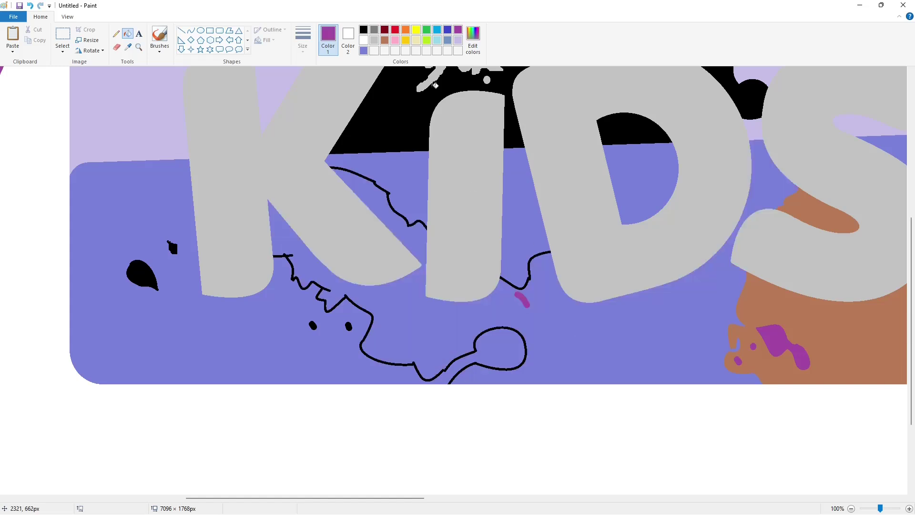
pyautogui.click(363, 29)
pyautogui.click(571, 338)
pyautogui.hotkey('ctrl', 'z')
pyautogui.click(571, 338)
# Step: Touch up the edge of the black notch between the I and D with a short medium-width periwinkle line, and select black
pyautogui.click(181, 30)
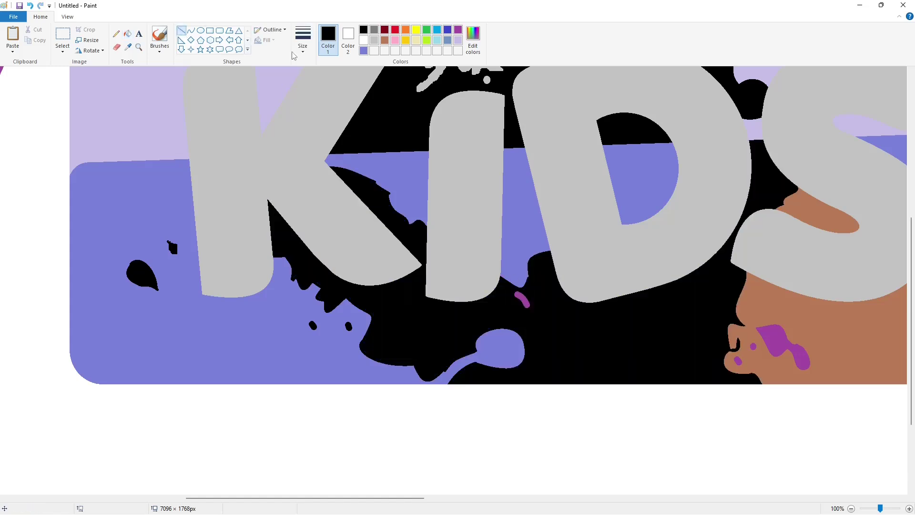
pyautogui.click(363, 50)
pyautogui.click(303, 41)
pyautogui.click(325, 105)
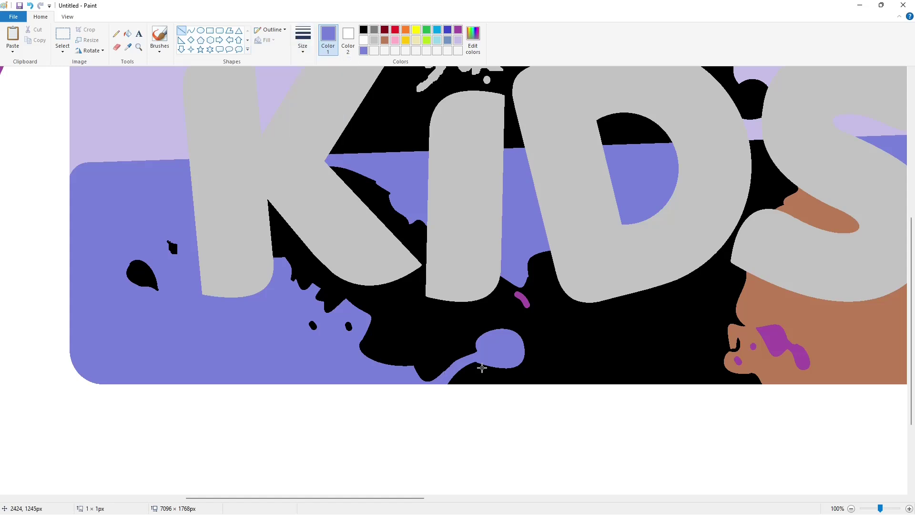
pyautogui.moveTo(528, 277); pyautogui.dragTo(528, 262)
pyautogui.click(363, 30)
pyautogui.click(543, 296)
# Step: Narrow the canvas to about 3700 px wide, cutting off the spare lettering beyond the KiDS panel
pyautogui.scroll(2, 562, 310)
pyautogui.scroll(-2, 561, 310)
pyautogui.scroll(2, 561, 311)
pyautogui.scroll(-2, 561, 311)
pyautogui.click(851, 509)
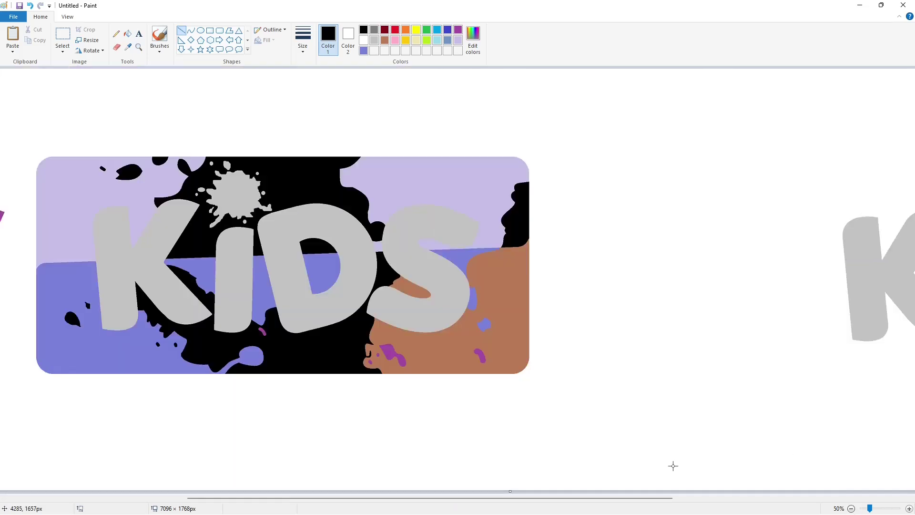
pyautogui.moveTo(629, 499); pyautogui.dragTo(597, 499)
pyautogui.click(851, 509)
pyautogui.moveTo(849, 173); pyautogui.dragTo(453, 224)
pyautogui.click(909, 509)
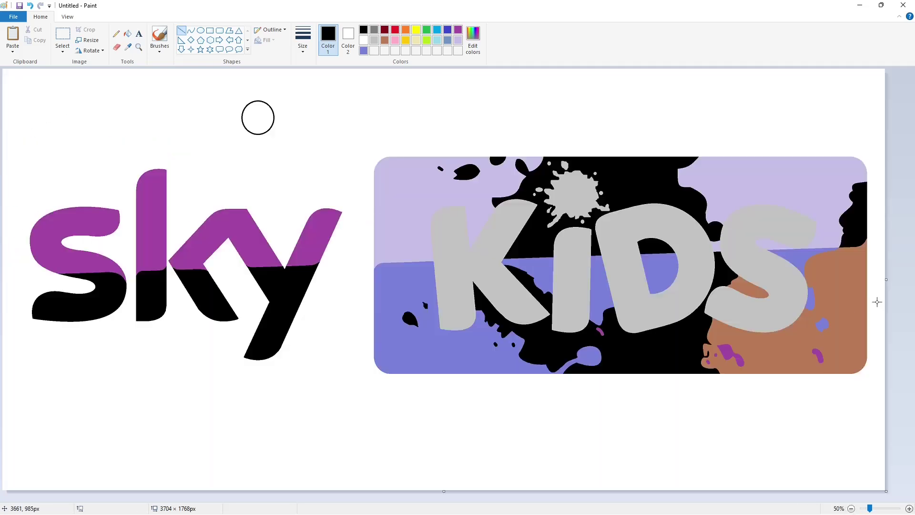
# Step: Erase the circle outline above the sky lettering by filling it with white
pyautogui.click(127, 33)
pyautogui.click(364, 40)
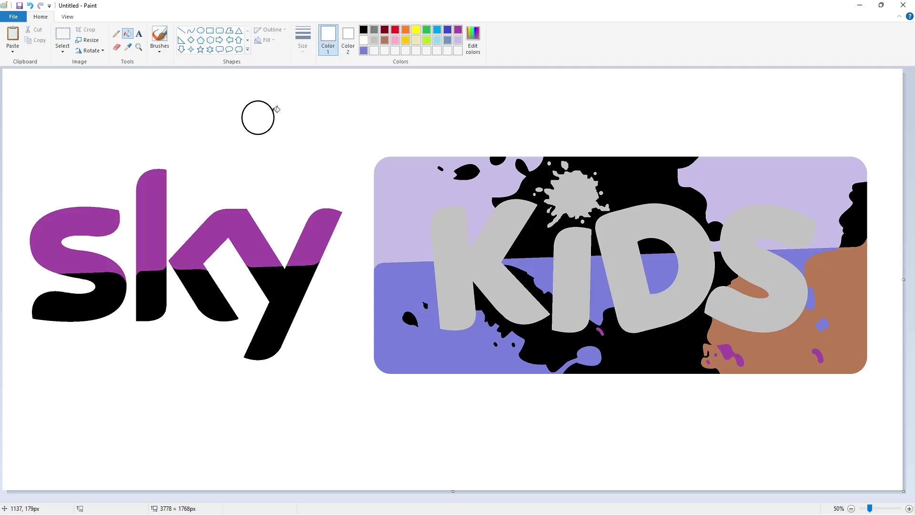
pyautogui.click(272, 109)
# Step: Mix a custom deep pink from the palette rose and fill the lower black parts of the sky letters with it
pyautogui.click(395, 40)
pyautogui.click(473, 38)
pyautogui.moveTo(558, 220); pyautogui.dragTo(559, 239)
pyautogui.click(369, 325)
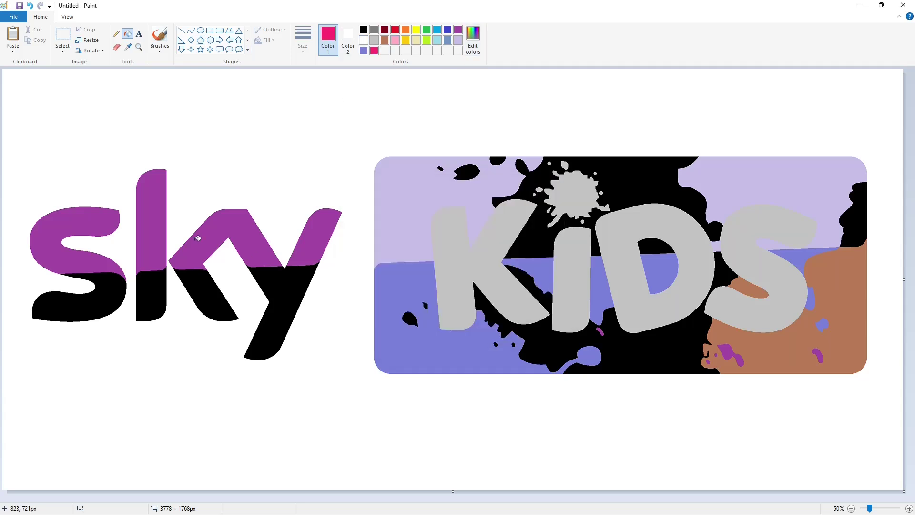
pyautogui.click(104, 286)
pyautogui.click(152, 293)
pyautogui.click(205, 293)
pyautogui.click(281, 305)
# Step: Mix a custom light pink from the palette rose and fill the upper purple parts of the sky letters with it
pyautogui.click(395, 40)
pyautogui.click(473, 39)
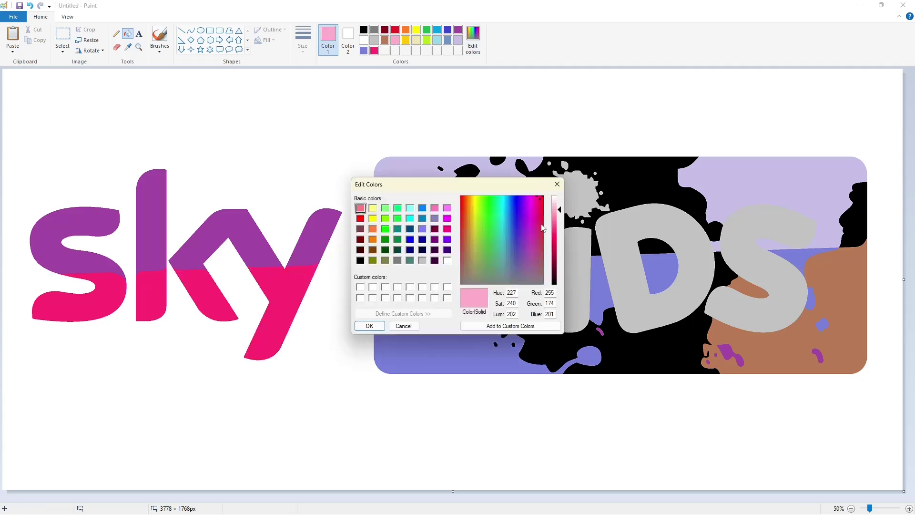
pyautogui.click(369, 326)
pyautogui.click(115, 222)
pyautogui.click(161, 226)
pyautogui.click(220, 223)
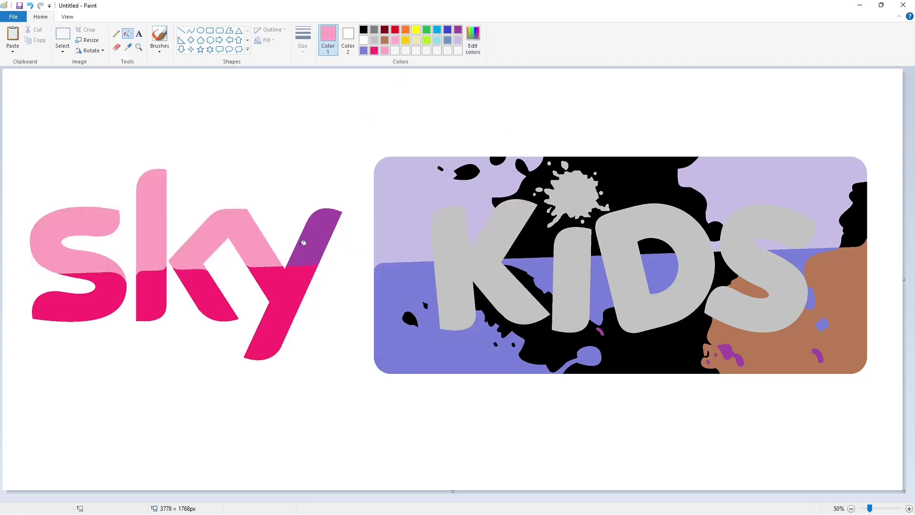
pyautogui.click(312, 237)
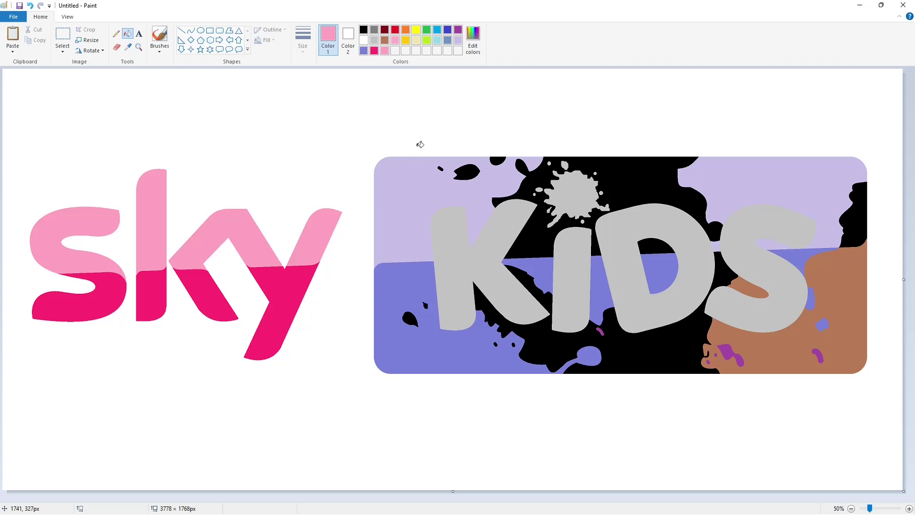
# Step: Darken the light pink slightly, and refill the upper parts of the sky letters and the panel's upper-left region with it
pyautogui.click(472, 39)
pyautogui.click(554, 214)
pyautogui.click(364, 326)
pyautogui.click(111, 225)
pyautogui.click(157, 230)
pyautogui.click(219, 233)
pyautogui.click(308, 240)
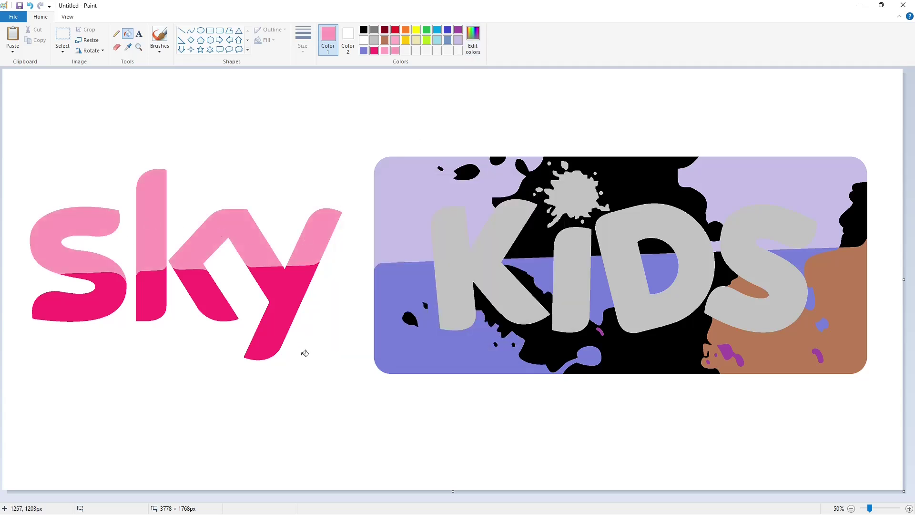
pyautogui.click(409, 214)
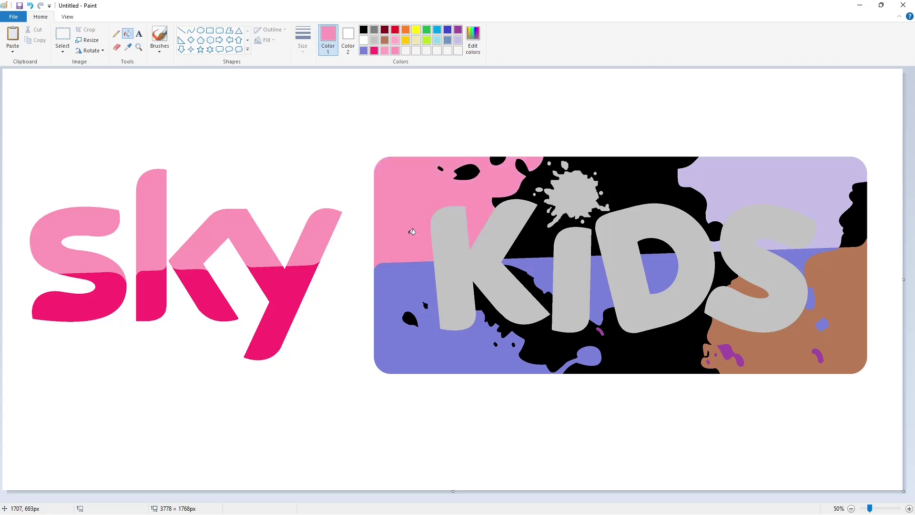
# Step: Fill the panel's lower-left region with red and the black lower middle region with turquoise
pyautogui.click(395, 32)
pyautogui.click(480, 346)
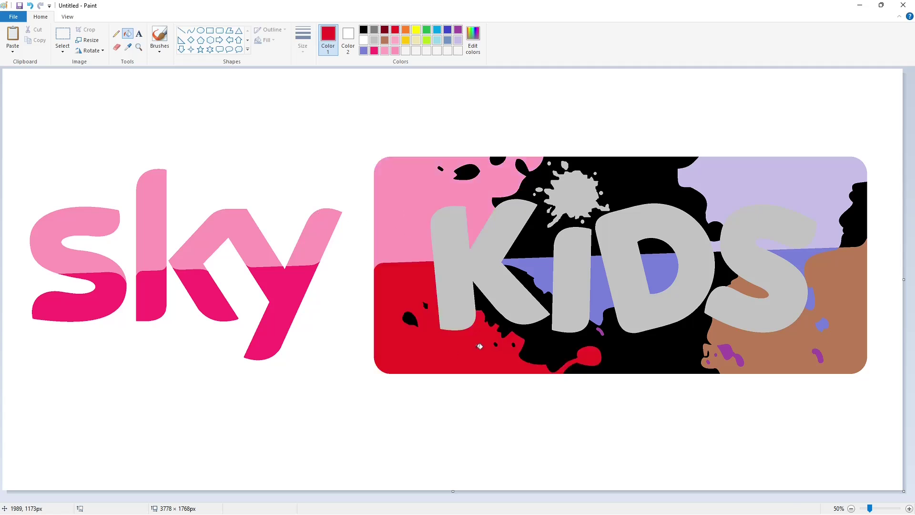
pyautogui.click(438, 32)
pyautogui.click(664, 356)
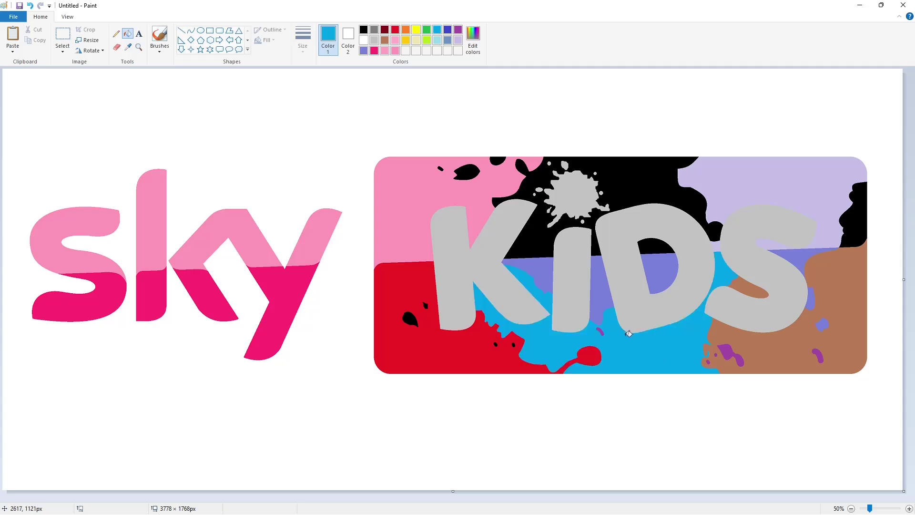
# Step: Mix a custom blue of RGB 11, 132, 221 and fill the panel's upper-right lavender region with it
pyautogui.click(473, 38)
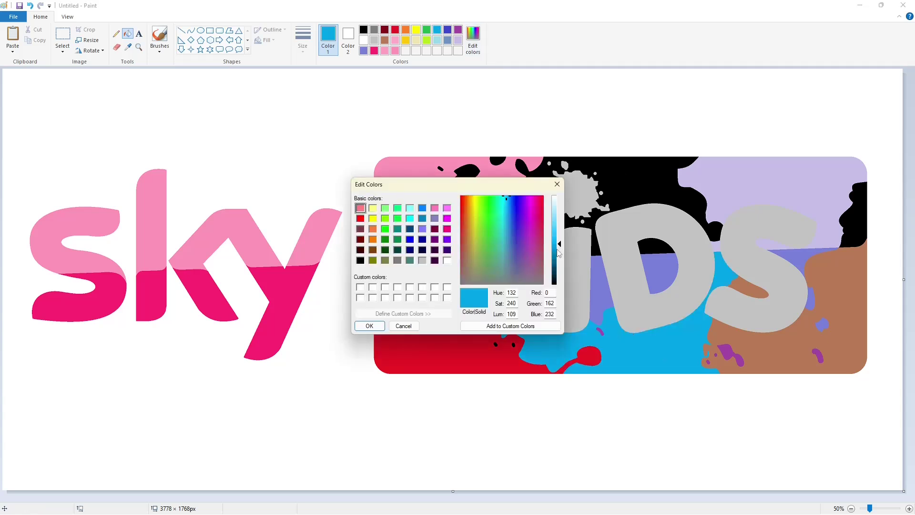
pyautogui.moveTo(558, 249); pyautogui.dragTo(549, 250)
pyautogui.click(557, 184)
pyautogui.click(473, 40)
pyautogui.click(508, 204)
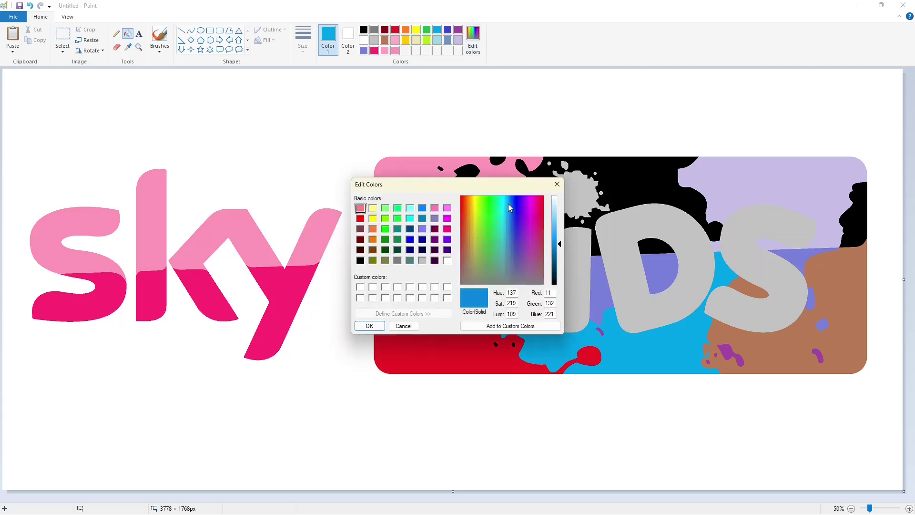
pyautogui.click(369, 326)
pyautogui.click(742, 182)
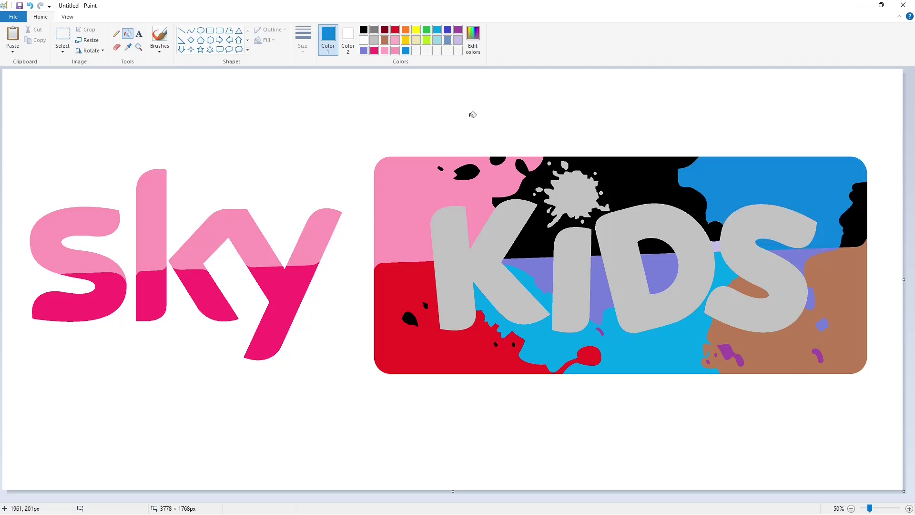
# Step: Fill the panel's upper middle region and the D's upper counter with gold, and the periwinkle areas around the I and inside the D with orange
pyautogui.click(405, 40)
pyautogui.click(631, 176)
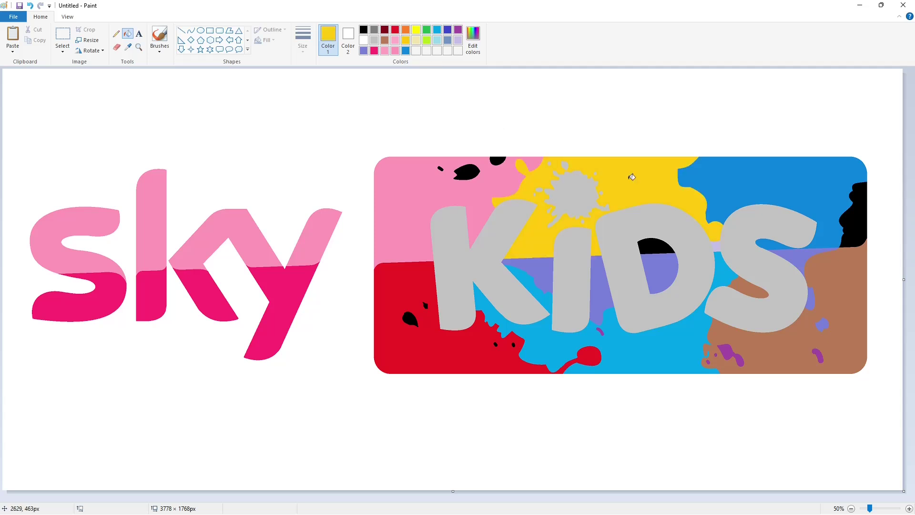
pyautogui.click(405, 29)
pyautogui.click(556, 271)
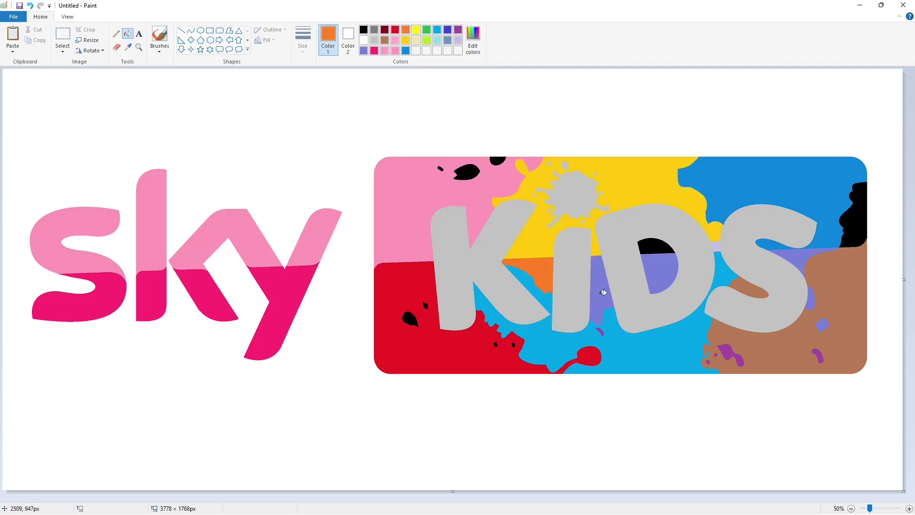
pyautogui.click(604, 292)
pyautogui.click(662, 273)
pyautogui.click(407, 41)
pyautogui.click(657, 244)
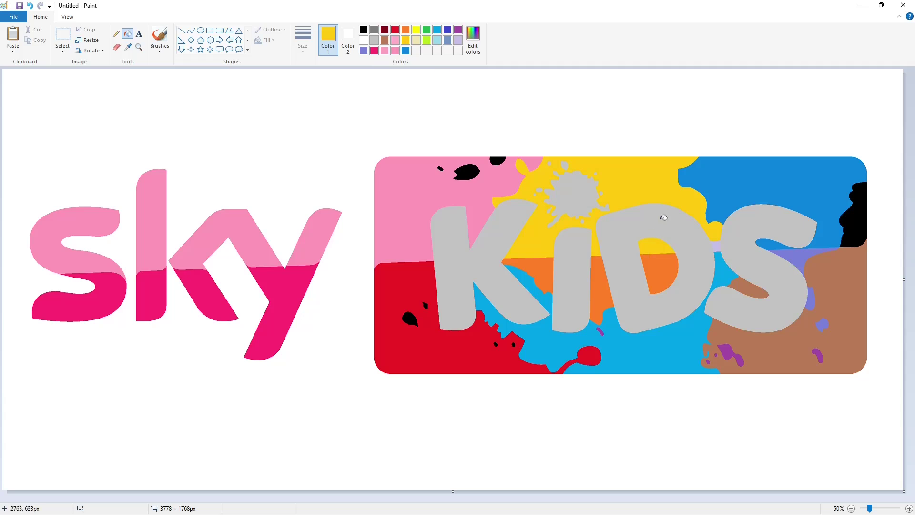
# Step: Fill the three black splatter drops in the panel's upper-left pink region with gold
pyautogui.click(406, 51)
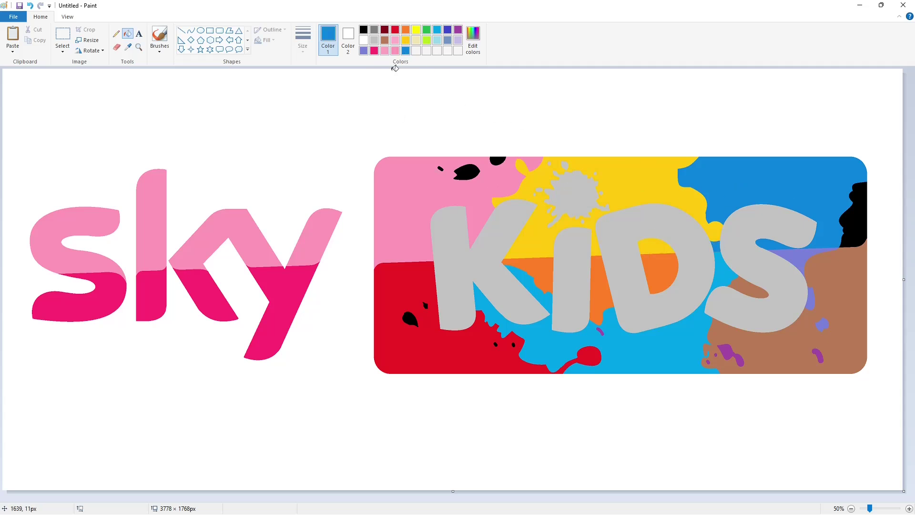
pyautogui.click(406, 40)
pyautogui.click(466, 172)
pyautogui.click(498, 161)
pyautogui.click(441, 167)
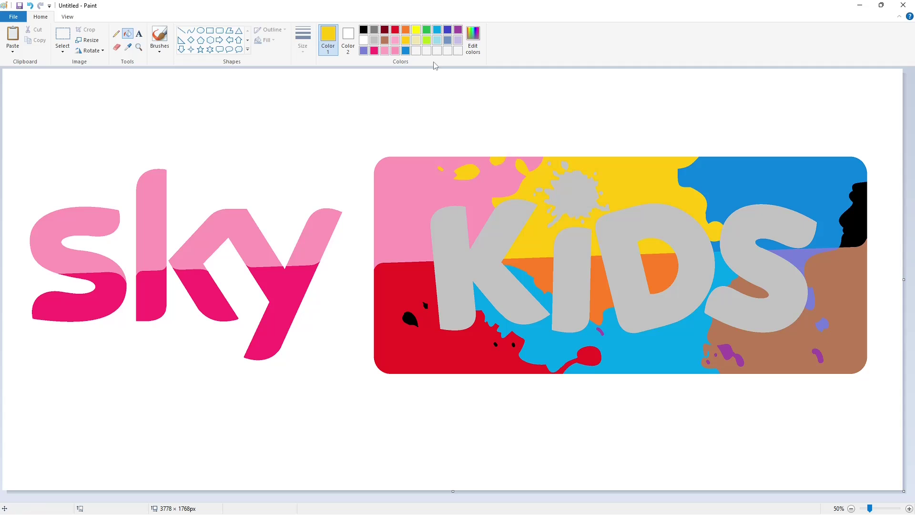
# Step: Mix a deeper shade of the light pink and recolour the upper parts of the sky letters and the panel's upper-left region with it
pyautogui.click(396, 51)
pyautogui.click(473, 35)
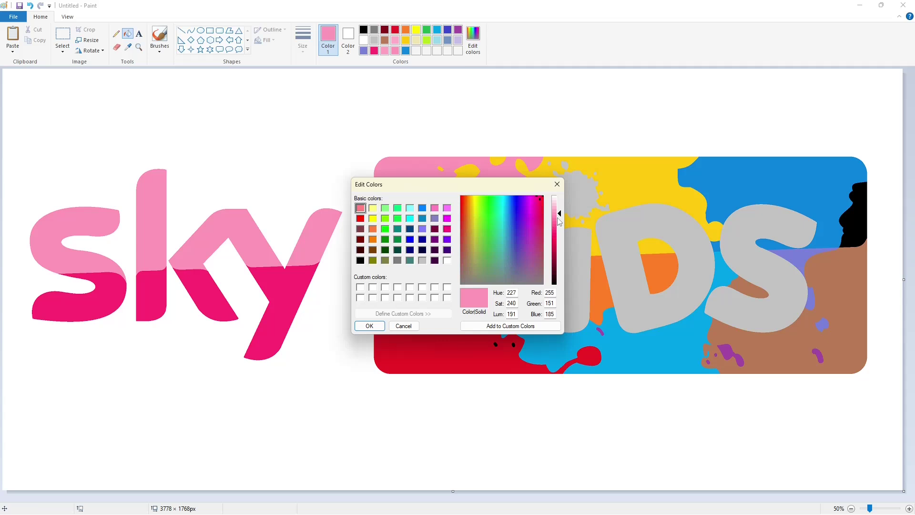
pyautogui.click(559, 222)
pyautogui.click(370, 326)
pyautogui.click(273, 244)
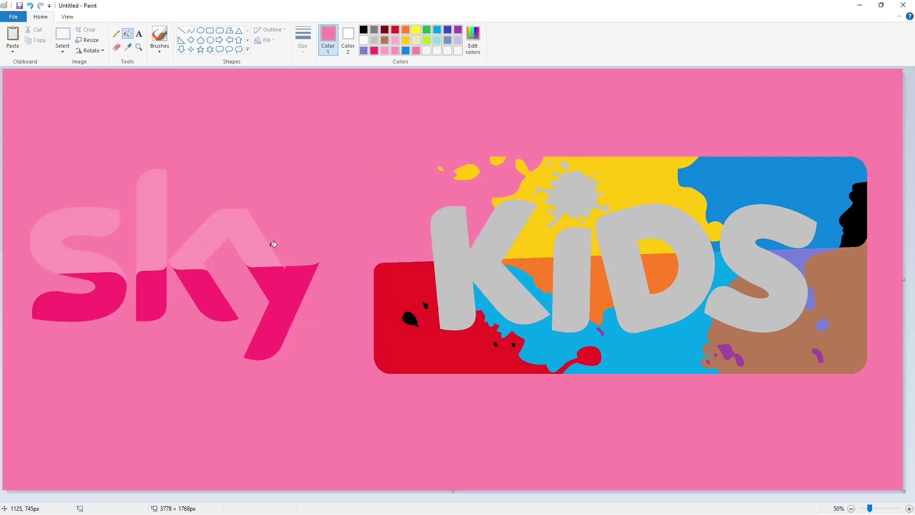
pyautogui.hotkey('ctrl', 'z')
pyautogui.click(274, 244)
pyautogui.click(157, 213)
pyautogui.click(91, 221)
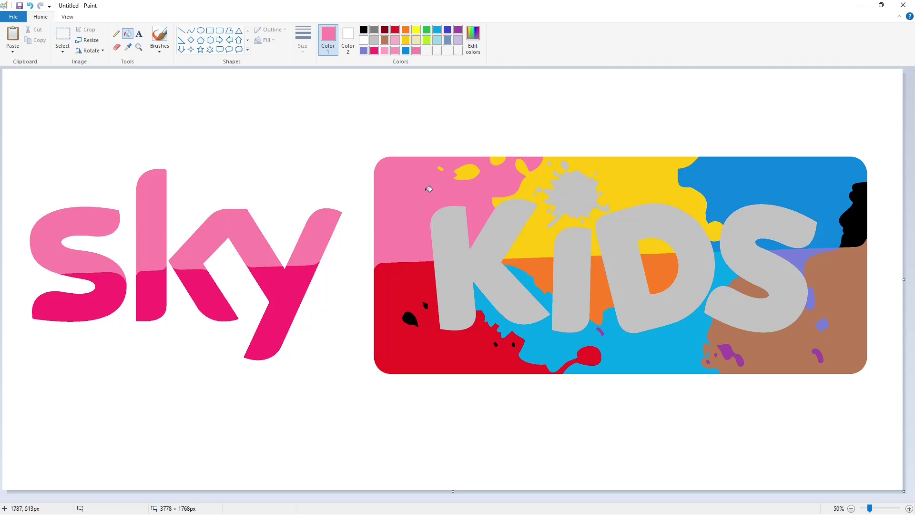
# Step: Fill the black drops in the panel's red region with turquoise and the small purple drip between the I and D with orange
pyautogui.click(437, 30)
pyautogui.click(426, 304)
pyautogui.click(410, 318)
pyautogui.click(514, 344)
pyautogui.click(405, 29)
pyautogui.click(601, 331)
# Step: Mix a brighter, more saturated purple and fill the black splatter area at the panel's upper-right edge with it
pyautogui.click(458, 29)
pyautogui.click(473, 38)
pyautogui.moveTo(531, 258); pyautogui.dragTo(530, 239)
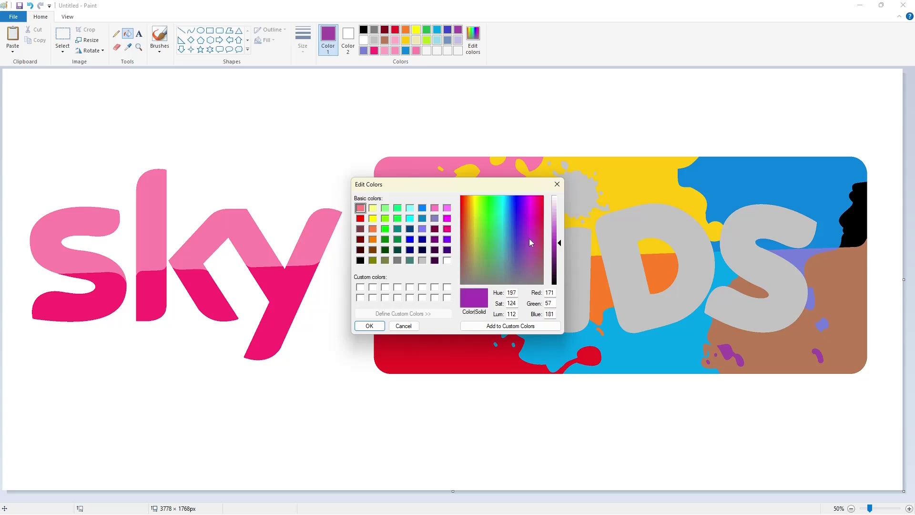
pyautogui.click(555, 237)
pyautogui.click(378, 326)
pyautogui.click(850, 232)
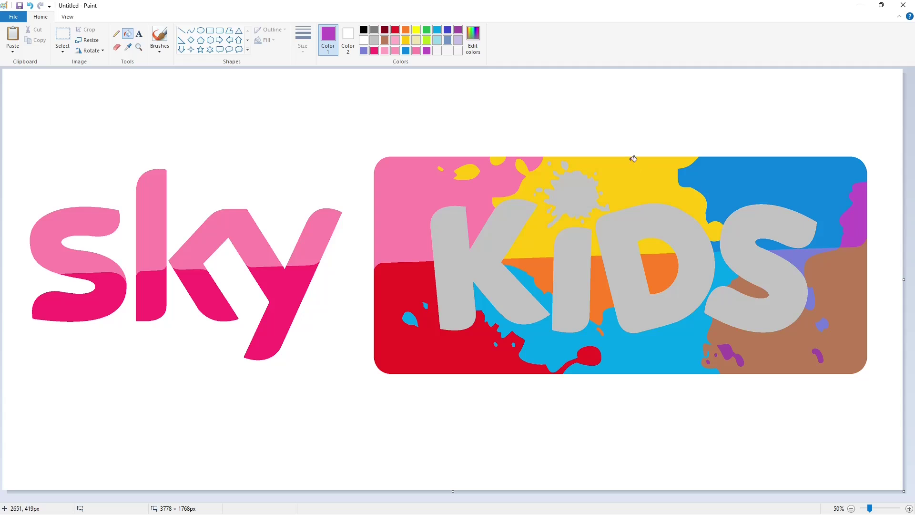
# Step: Darken the purple and fill the panel's brown lower-right region with it
pyautogui.click(473, 40)
pyautogui.moveTo(559, 240); pyautogui.dragTo(559, 250)
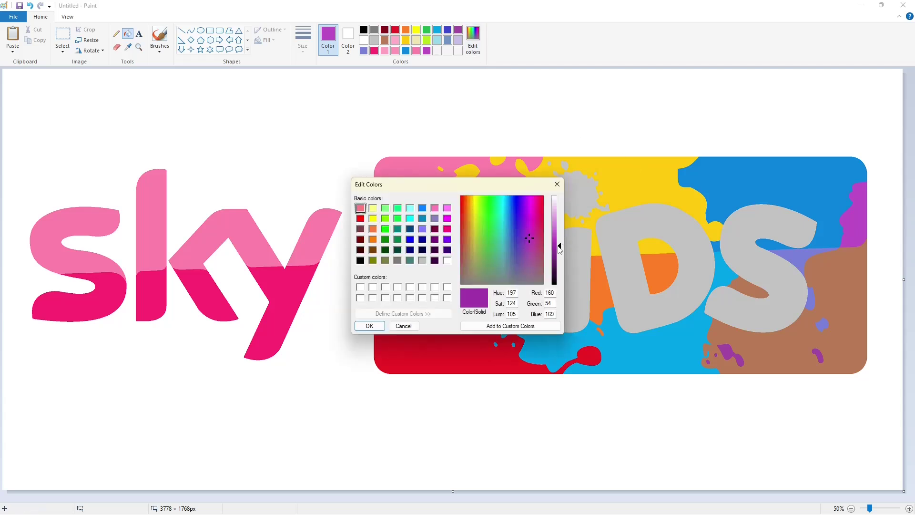
pyautogui.click(369, 325)
pyautogui.click(846, 290)
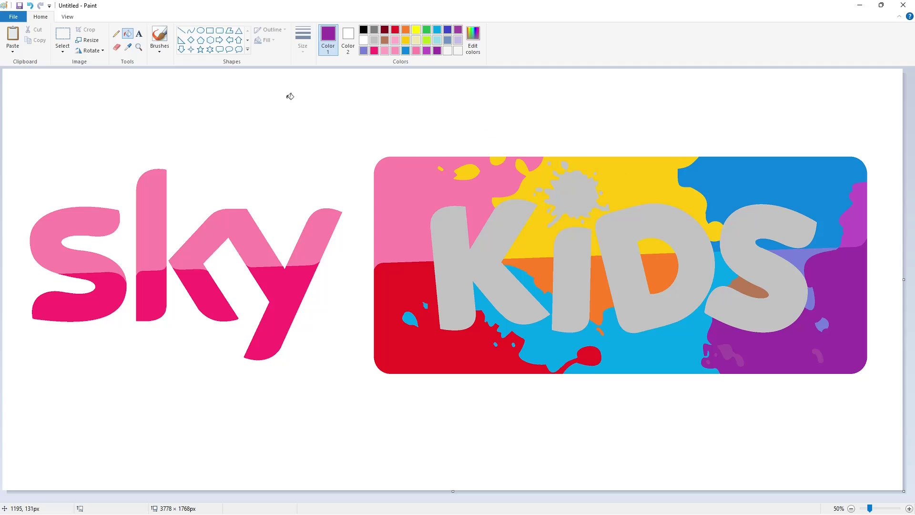
# Step: Fill the drops in the dark purple region and the periwinkle areas around the S with turquoise, and the S's brown lower opening with dark purple
pyautogui.click(437, 29)
pyautogui.click(729, 350)
pyautogui.click(821, 352)
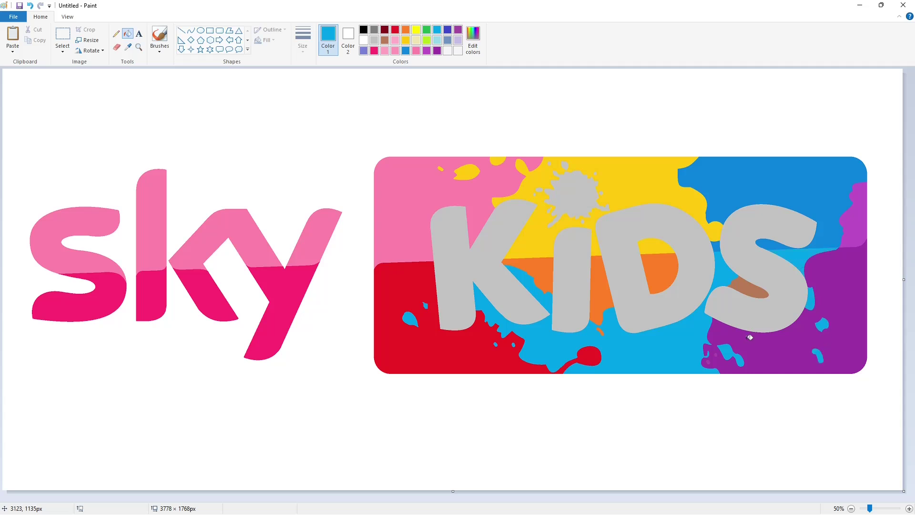
pyautogui.click(718, 355)
pyautogui.click(438, 51)
pyautogui.click(748, 286)
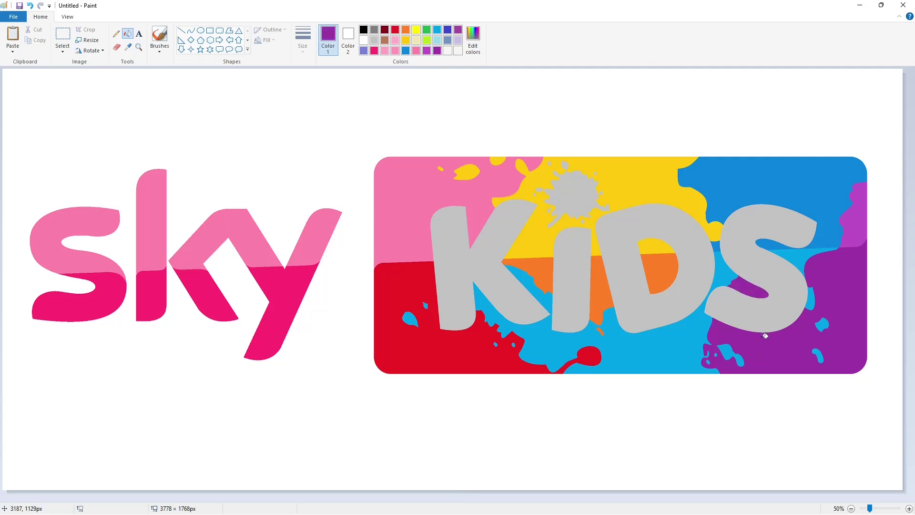
# Step: Fill the gray splat above the I and its surrounding small droplets with white
pyautogui.click(364, 41)
pyautogui.scroll(1, 570, 164)
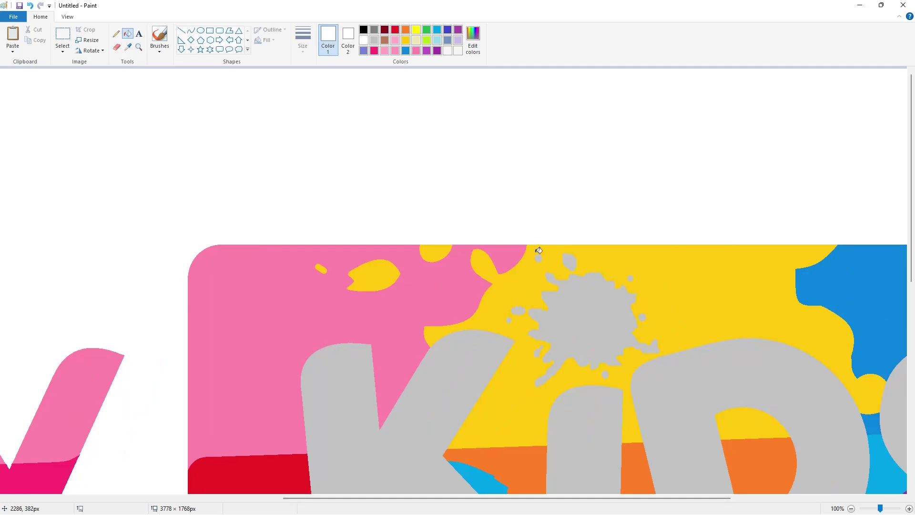
pyautogui.click(539, 258)
pyautogui.click(570, 262)
pyautogui.click(631, 278)
pyautogui.click(643, 317)
pyautogui.click(509, 320)
pyautogui.click(518, 310)
pyautogui.click(578, 322)
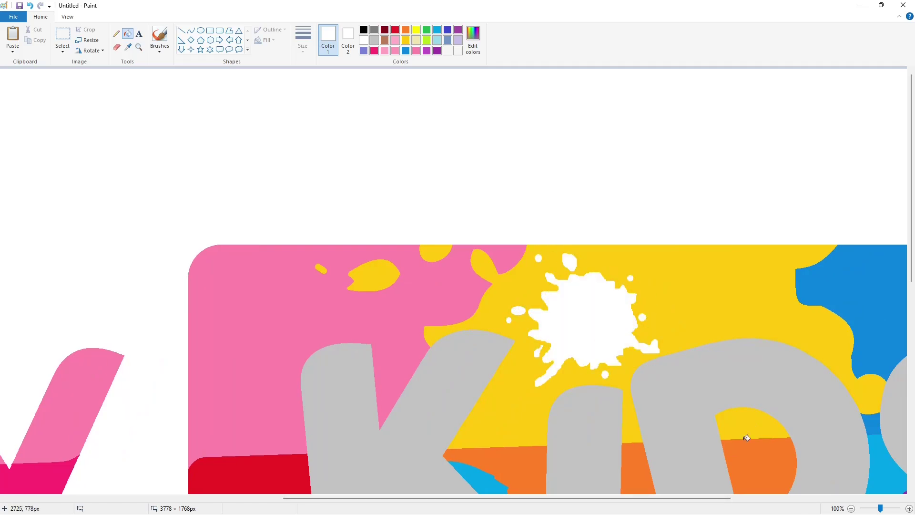
# Step: Fill the four gray KiDS letters with white
pyautogui.click(851, 508)
pyautogui.click(522, 306)
pyautogui.click(572, 308)
pyautogui.click(638, 306)
pyautogui.click(744, 315)
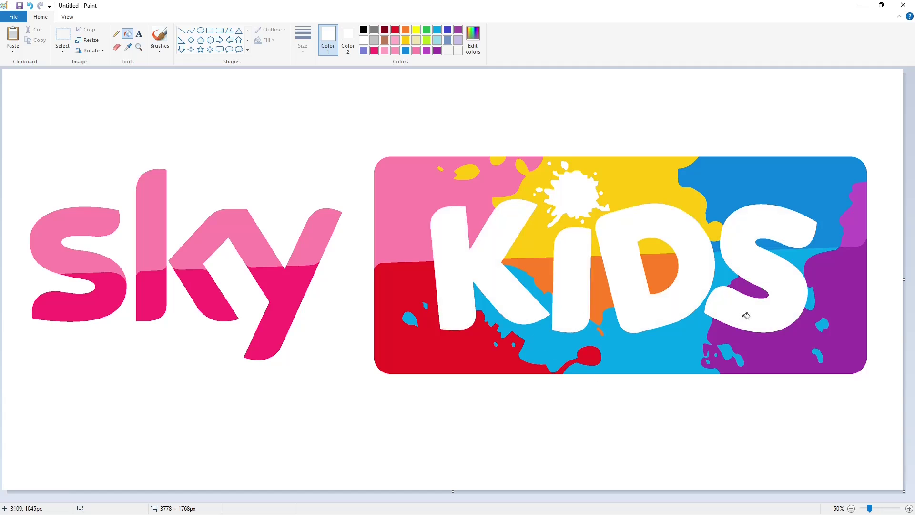
# Step: Sample the magenta from the lower part of the sky lettering and fill the panel's lower-left red region with it
pyautogui.click(128, 46)
pyautogui.click(288, 299)
pyautogui.click(435, 340)
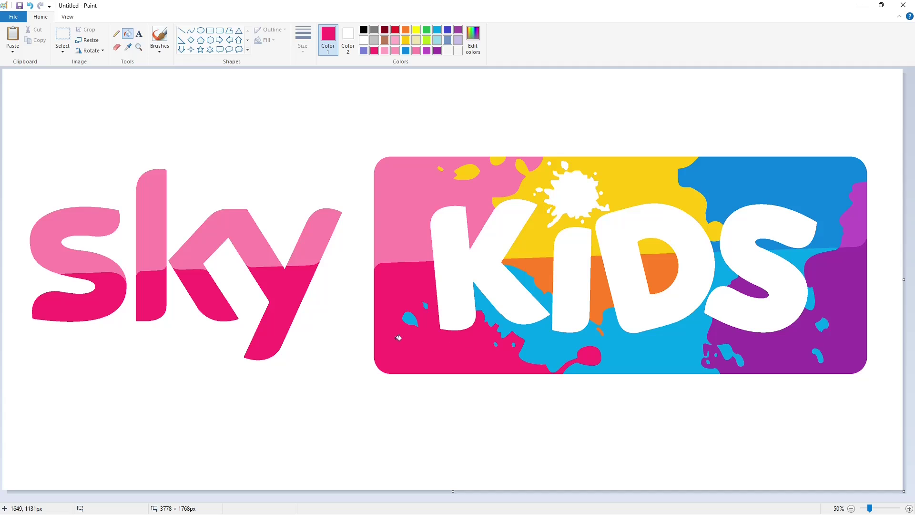
# Step: Darken the magenta slightly and refill the panel's lower-left region and the lower parts of the sky letters with it
pyautogui.click(473, 41)
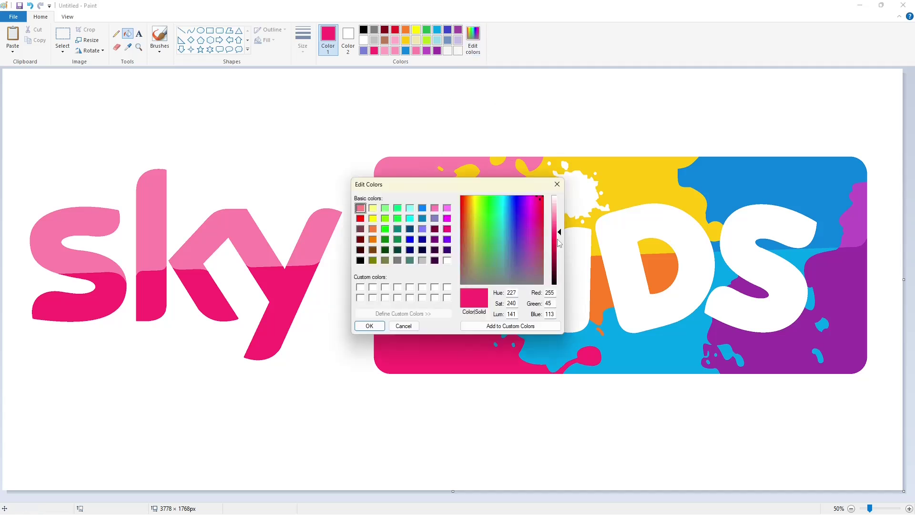
pyautogui.click(369, 326)
pyautogui.click(450, 345)
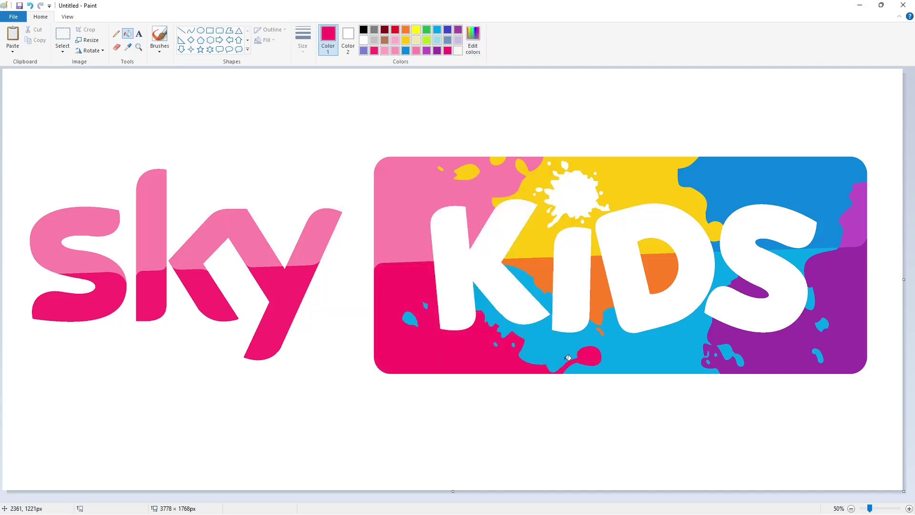
pyautogui.click(260, 294)
pyautogui.click(205, 296)
pyautogui.click(151, 295)
pyautogui.click(81, 296)
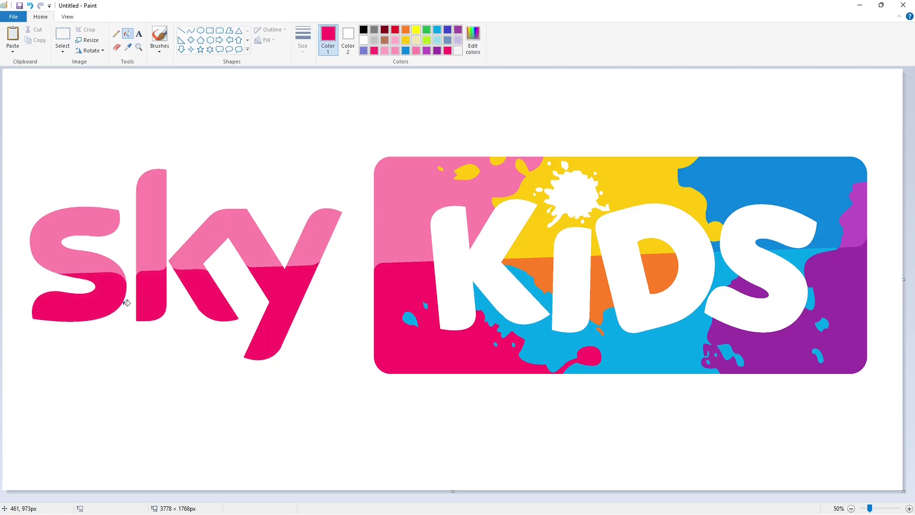